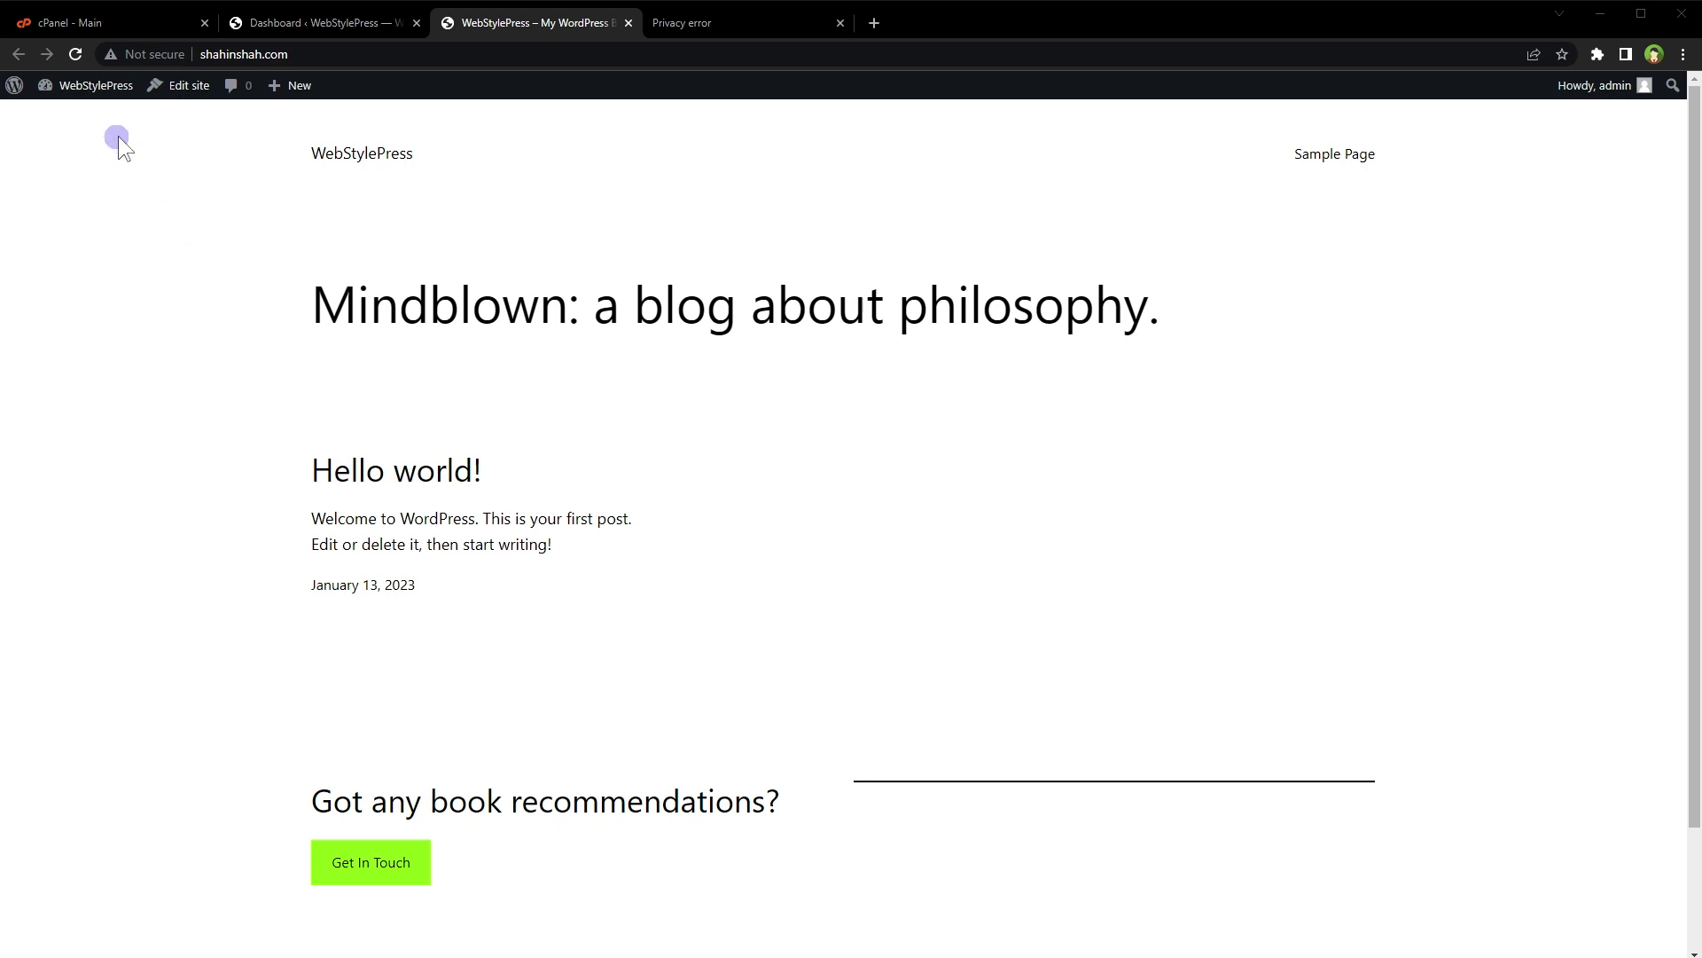
- Inspect the blog's not-secure connection details and reload the shahinshah.com home page
{"action": "left_click", "coordinate": [149, 54]}
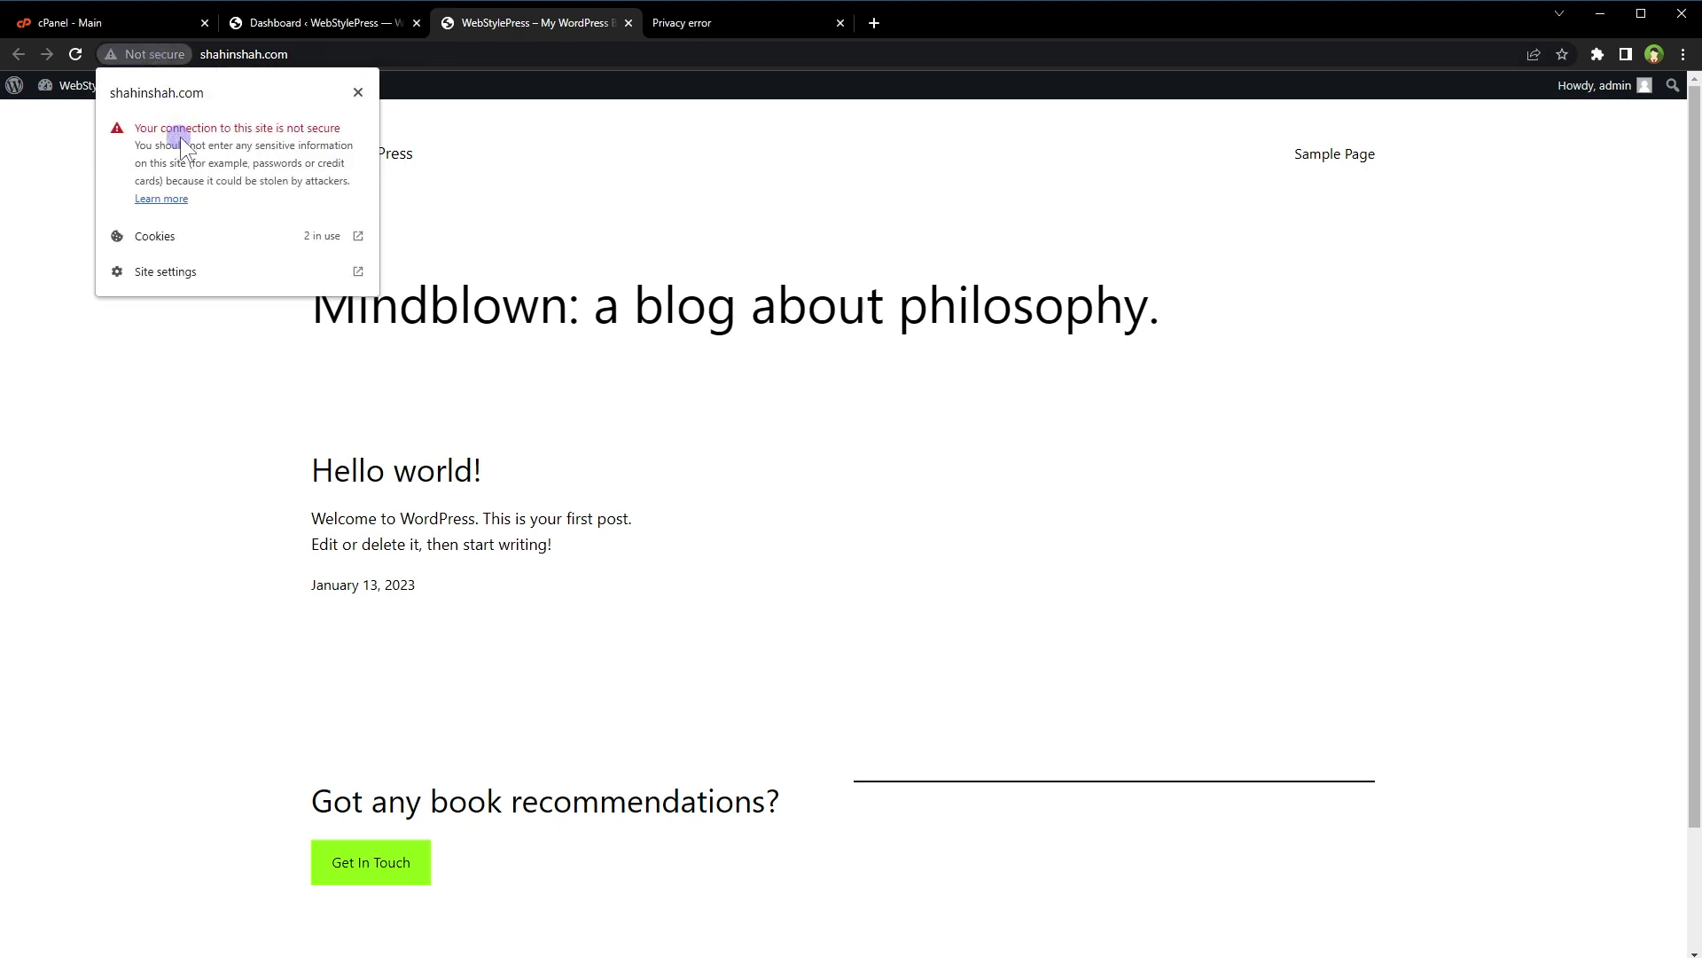
{"action": "right_click", "coordinate": [647, 134]}
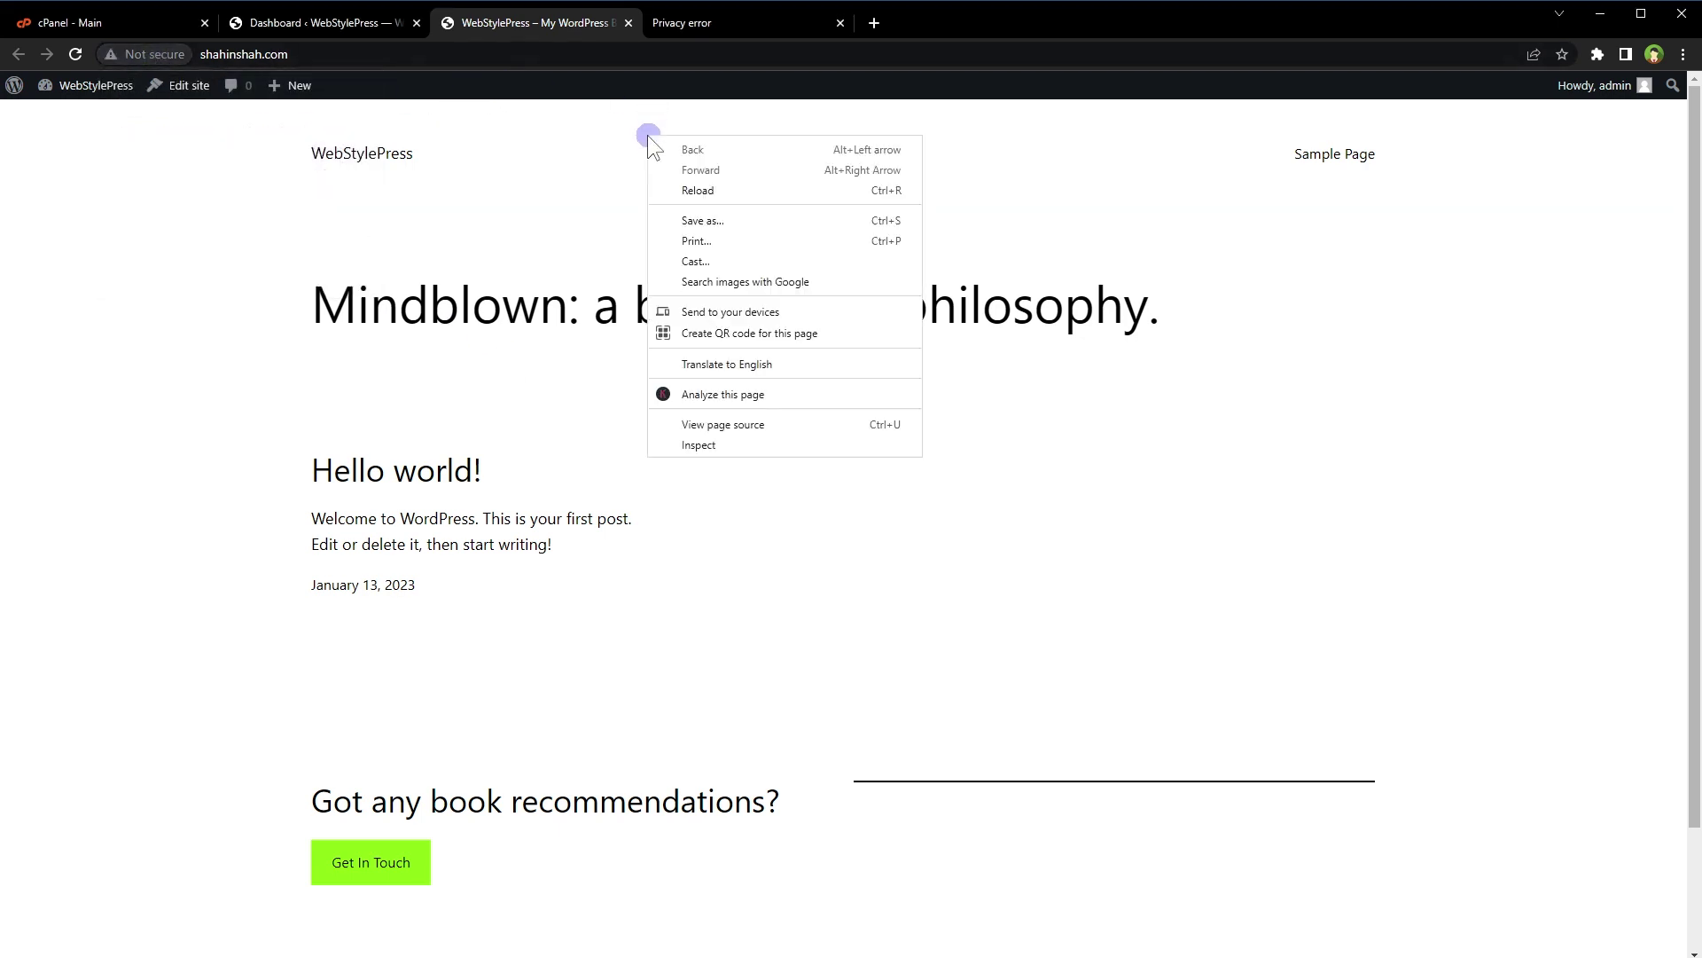
{"action": "left_click", "coordinate": [160, 56]}
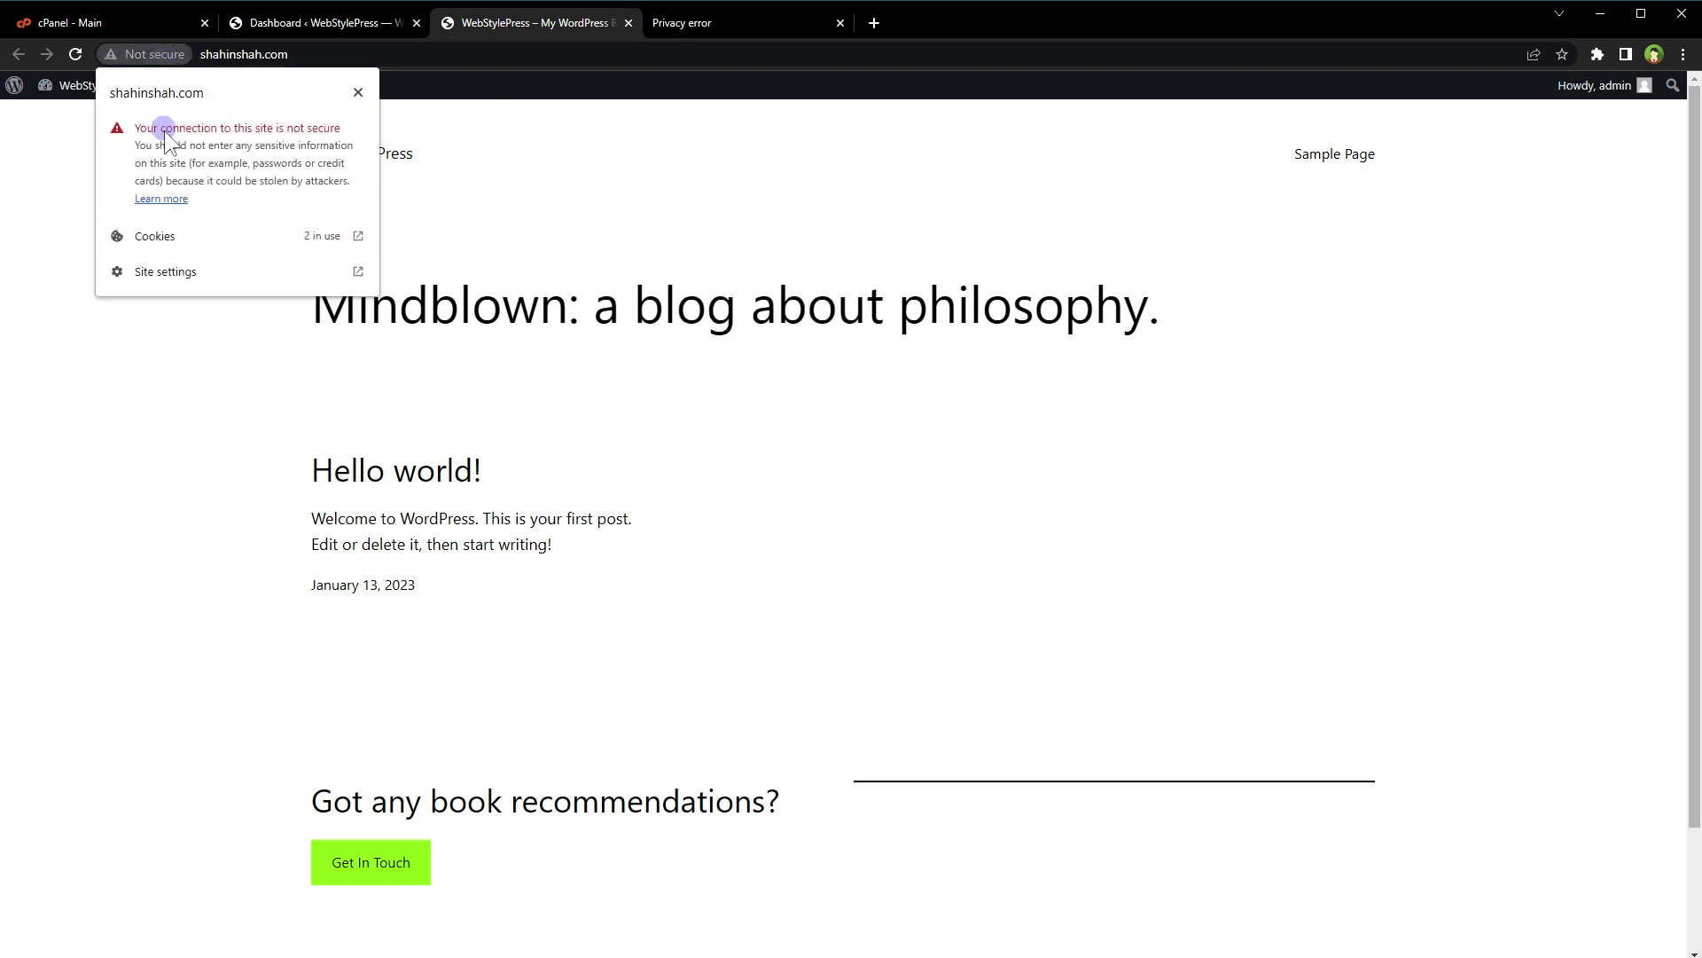
{"action": "left_click", "coordinate": [753, 190]}
{"action": "right_click", "coordinate": [842, 195]}
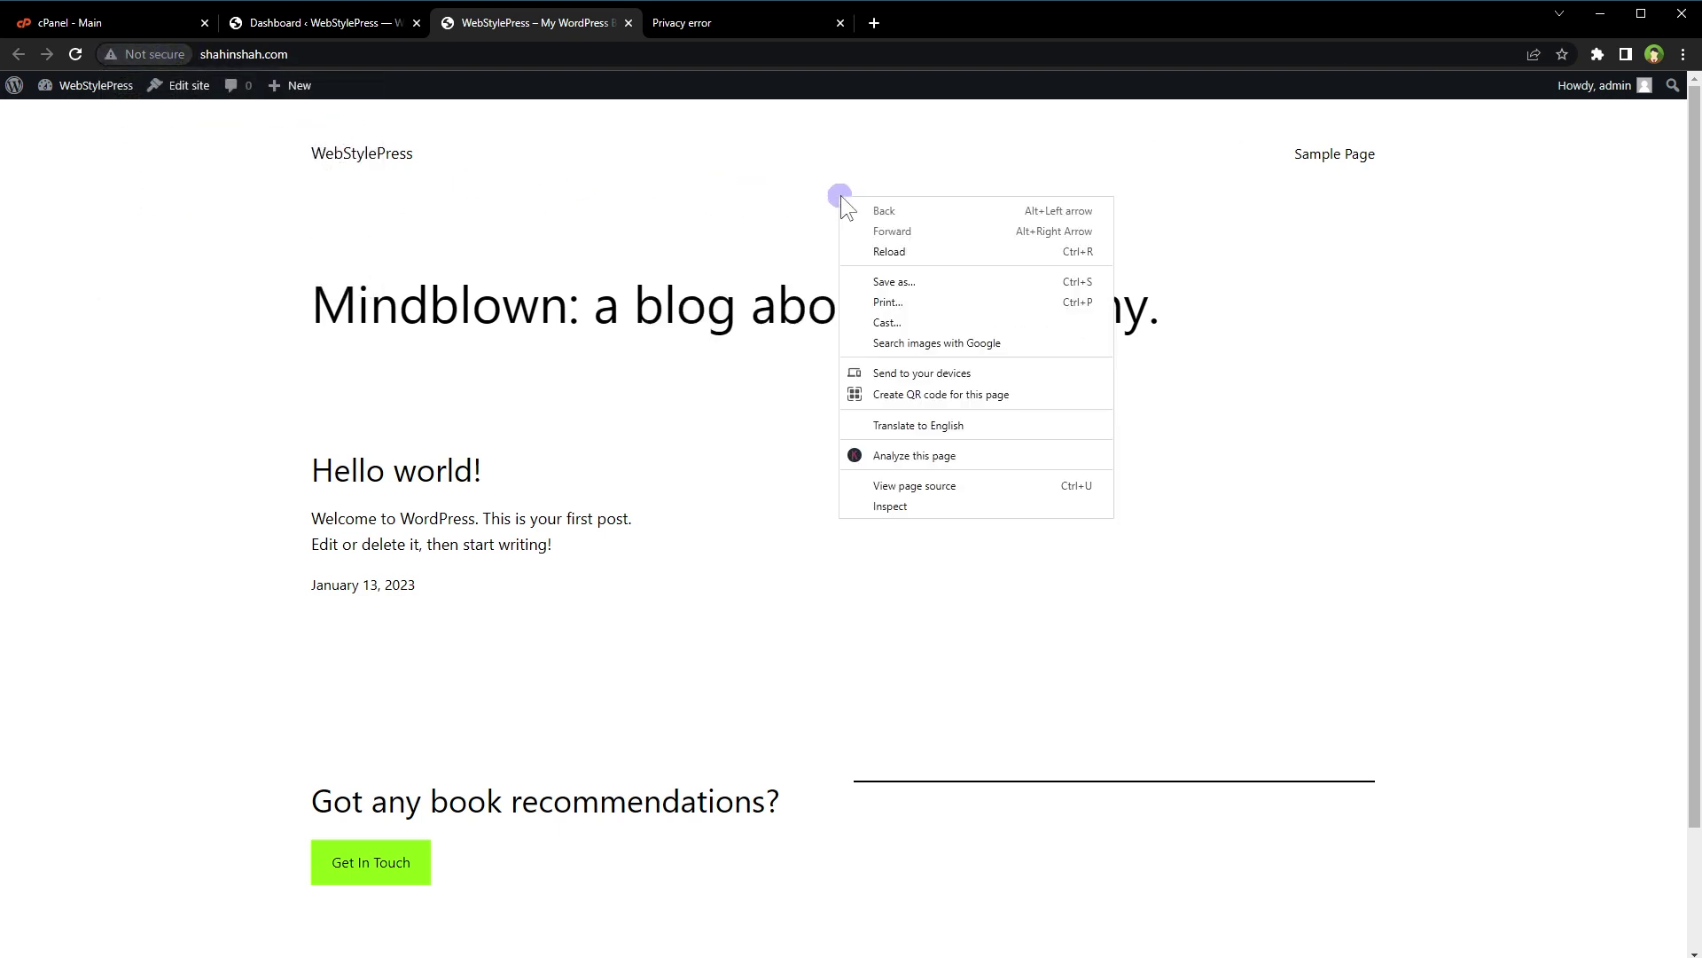
{"action": "left_click", "coordinate": [882, 252]}
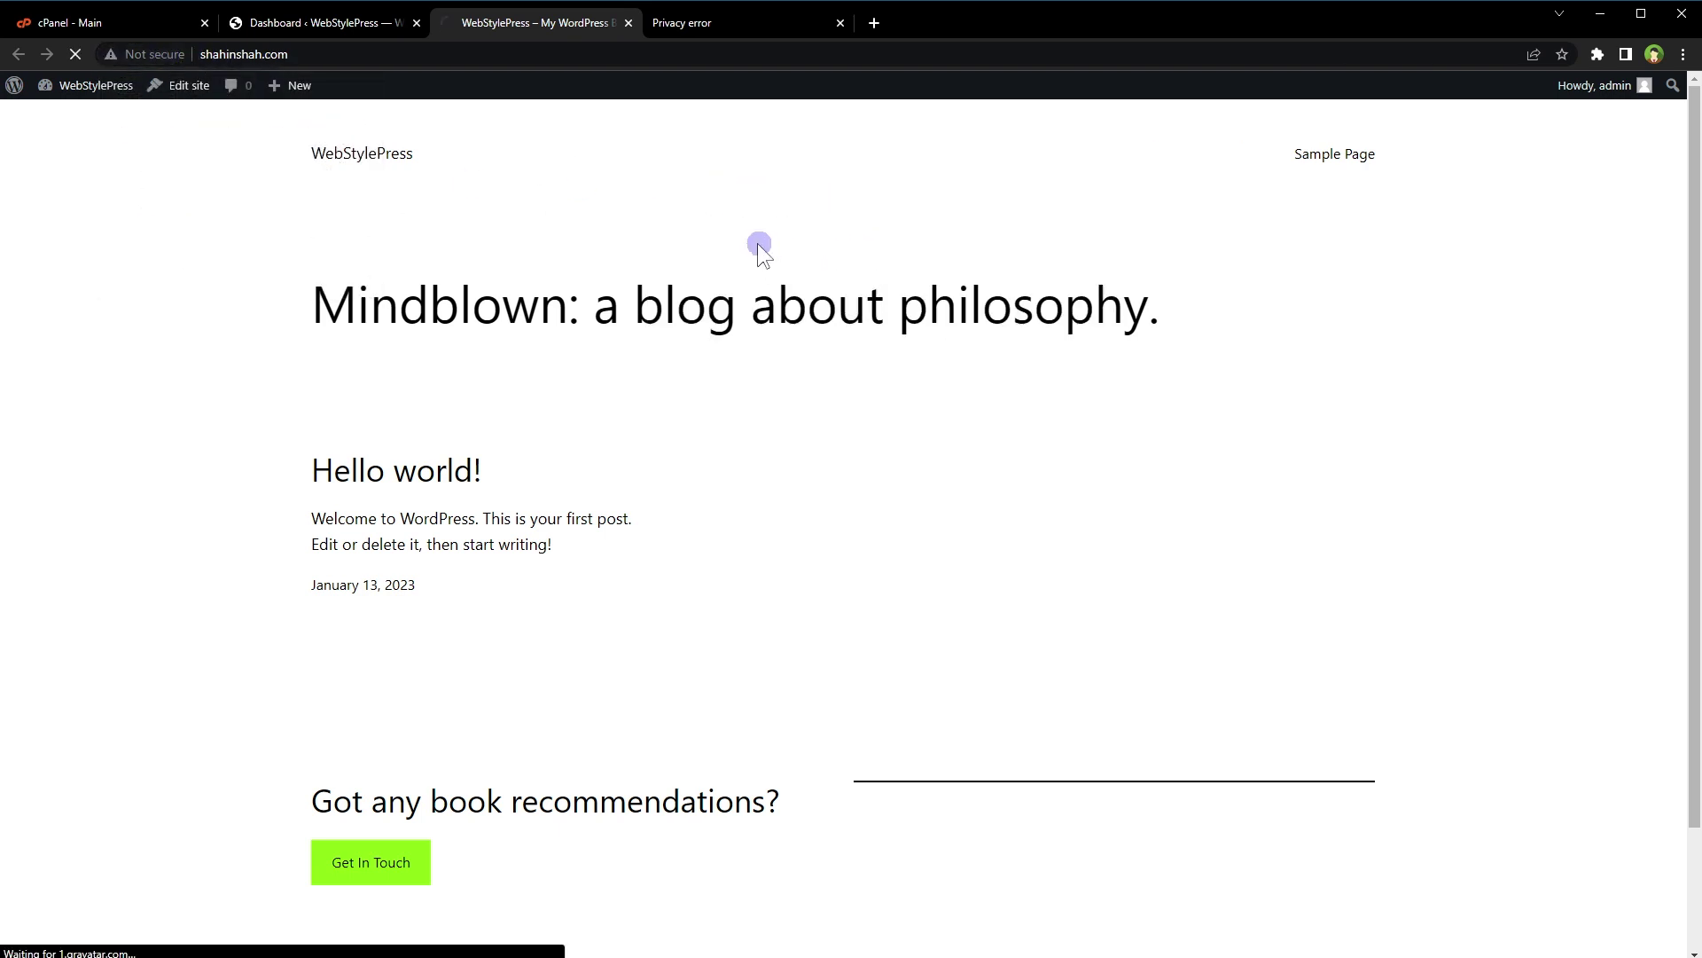
{"action": "left_click", "coordinate": [135, 54]}
{"action": "left_click", "coordinate": [726, 33]}
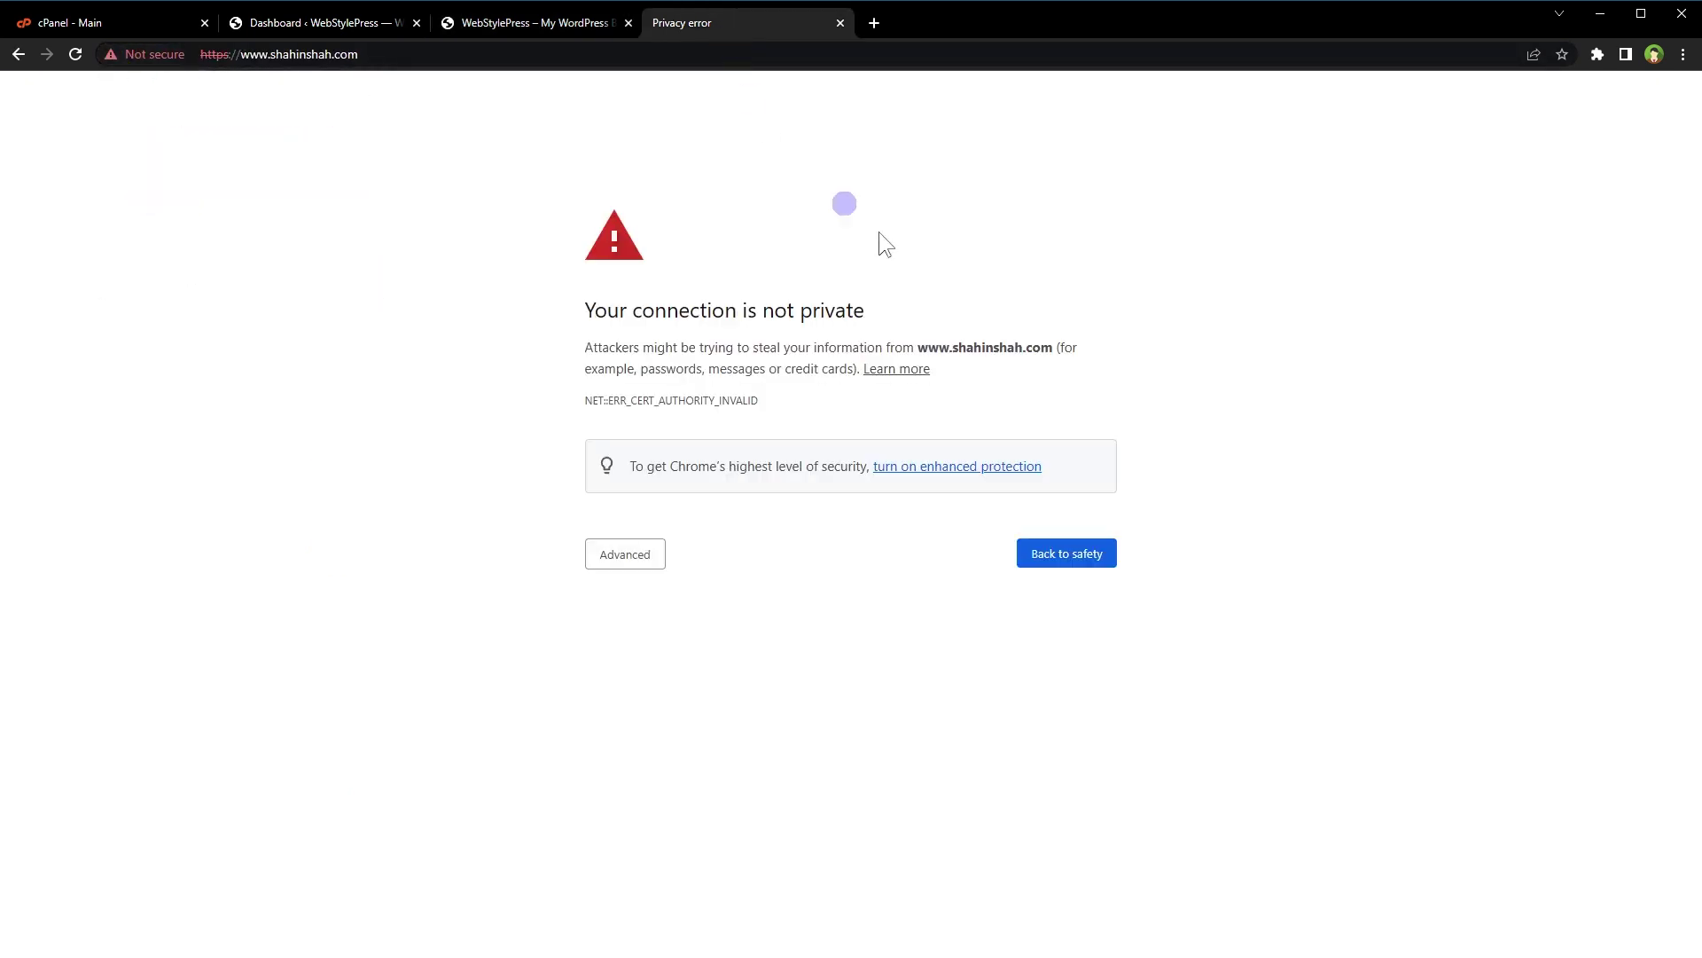
{"action": "right_click", "coordinate": [349, 297]}
{"action": "left_click", "coordinate": [393, 349]}
{"action": "left_click", "coordinate": [141, 56]}
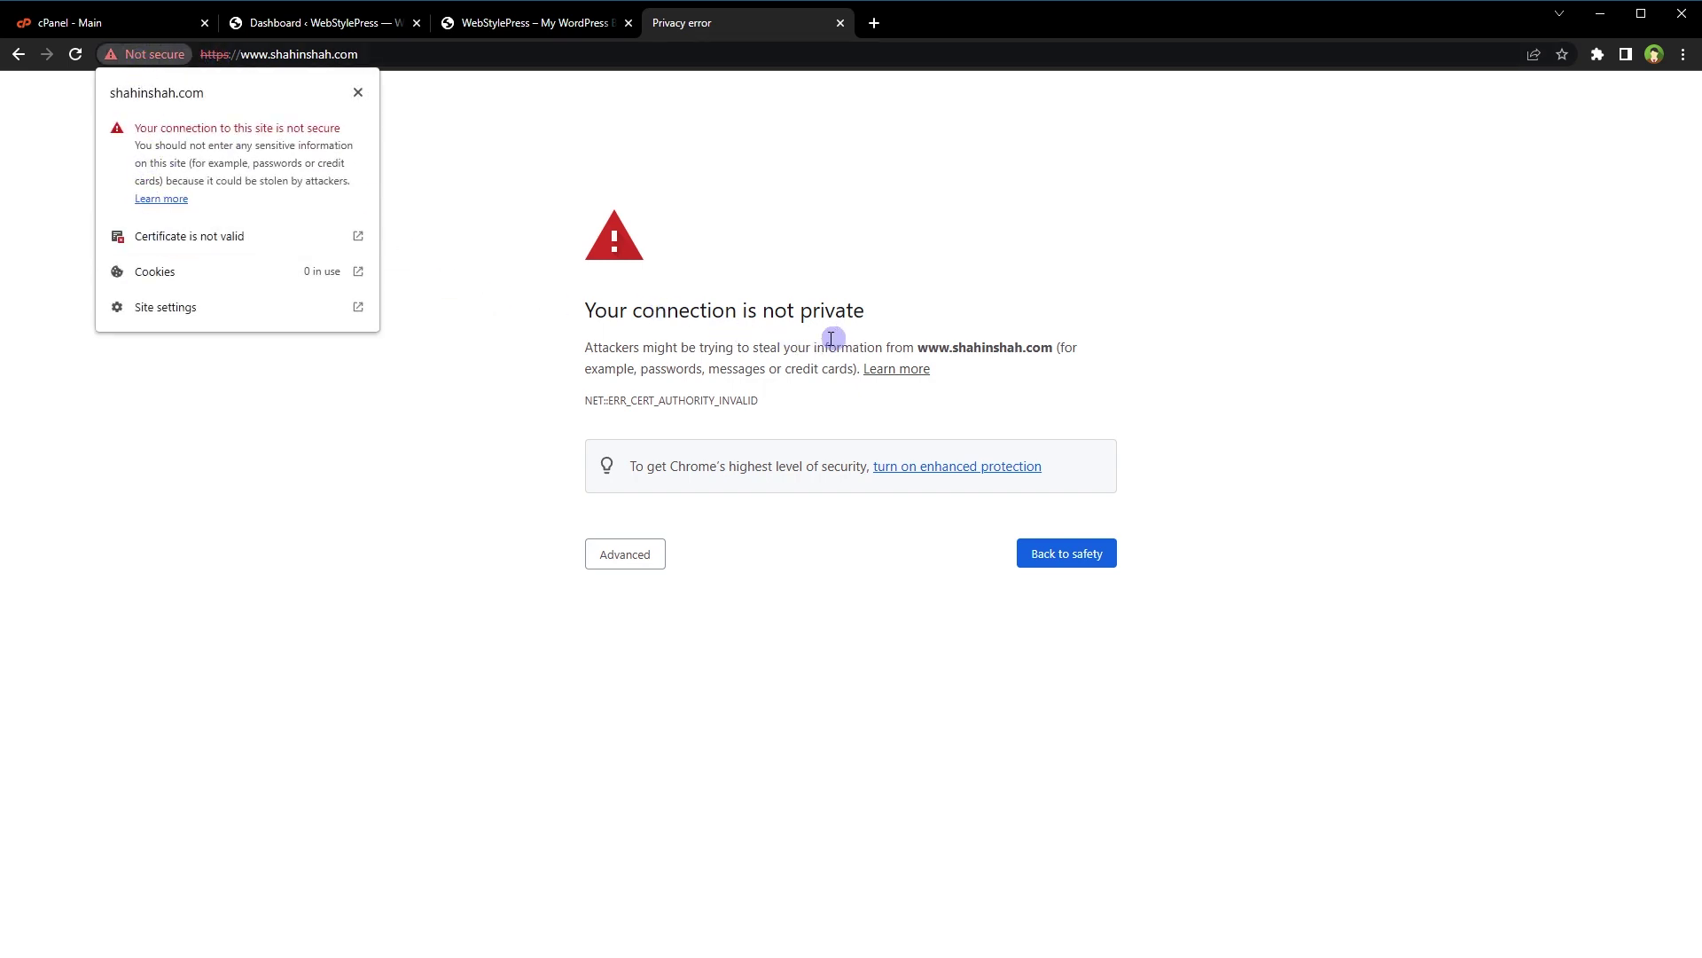
{"action": "left_click", "coordinate": [643, 557]}
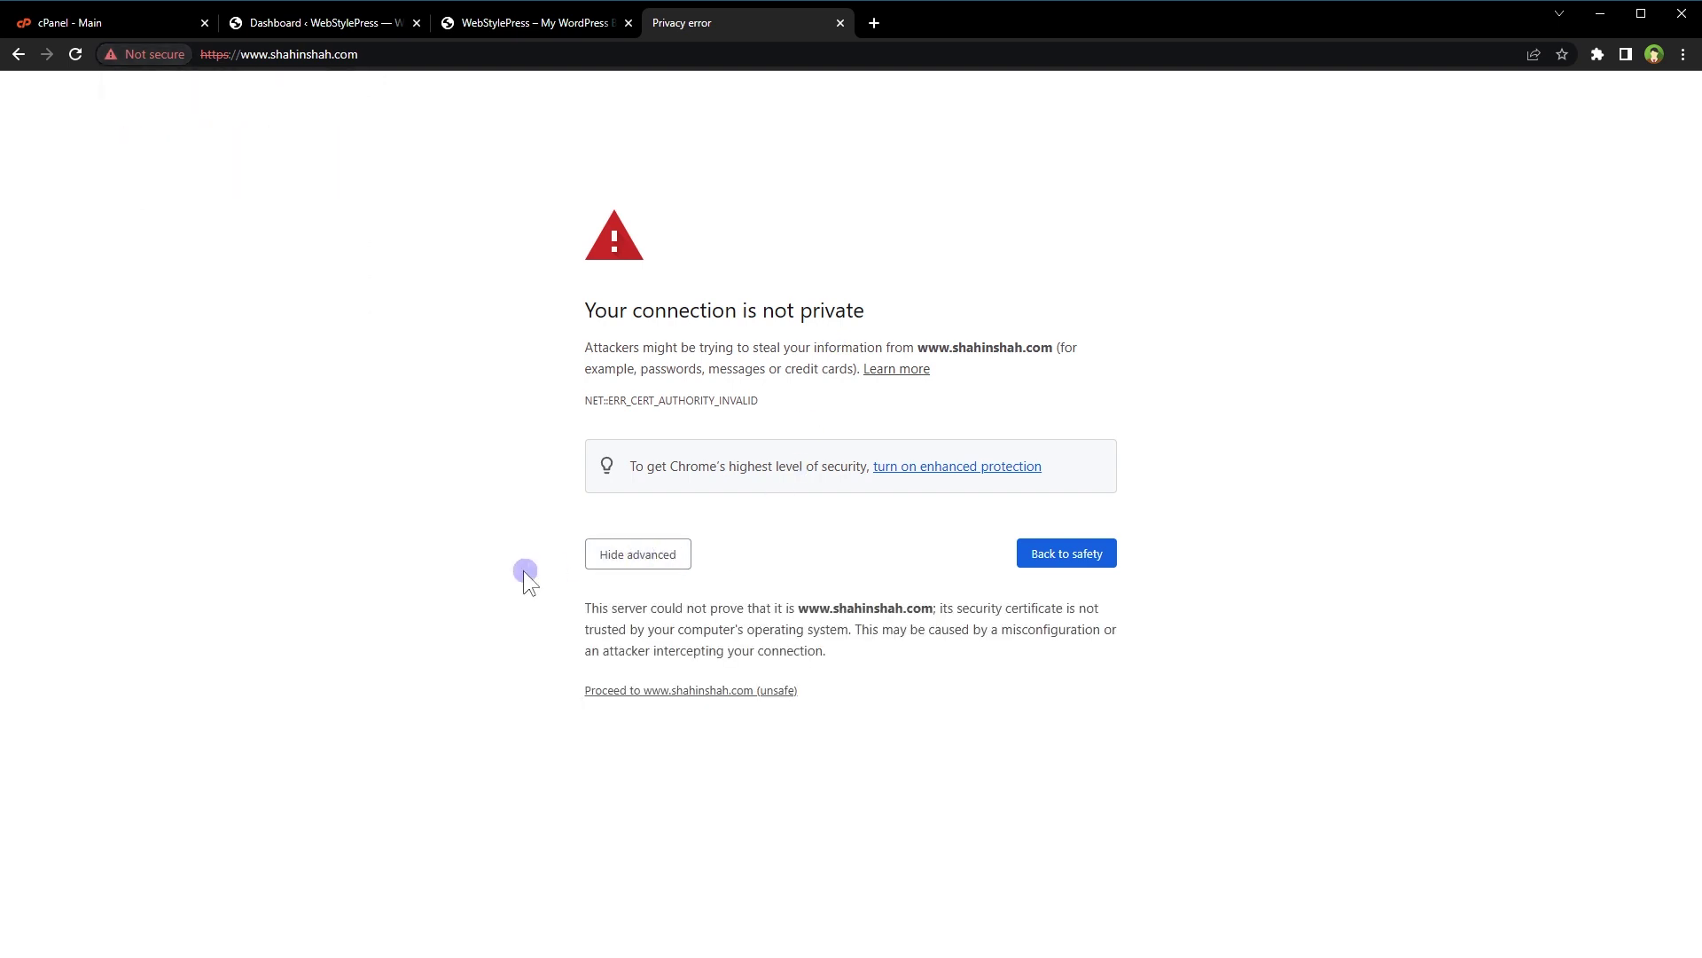
{"action": "left_click", "coordinate": [688, 691]}
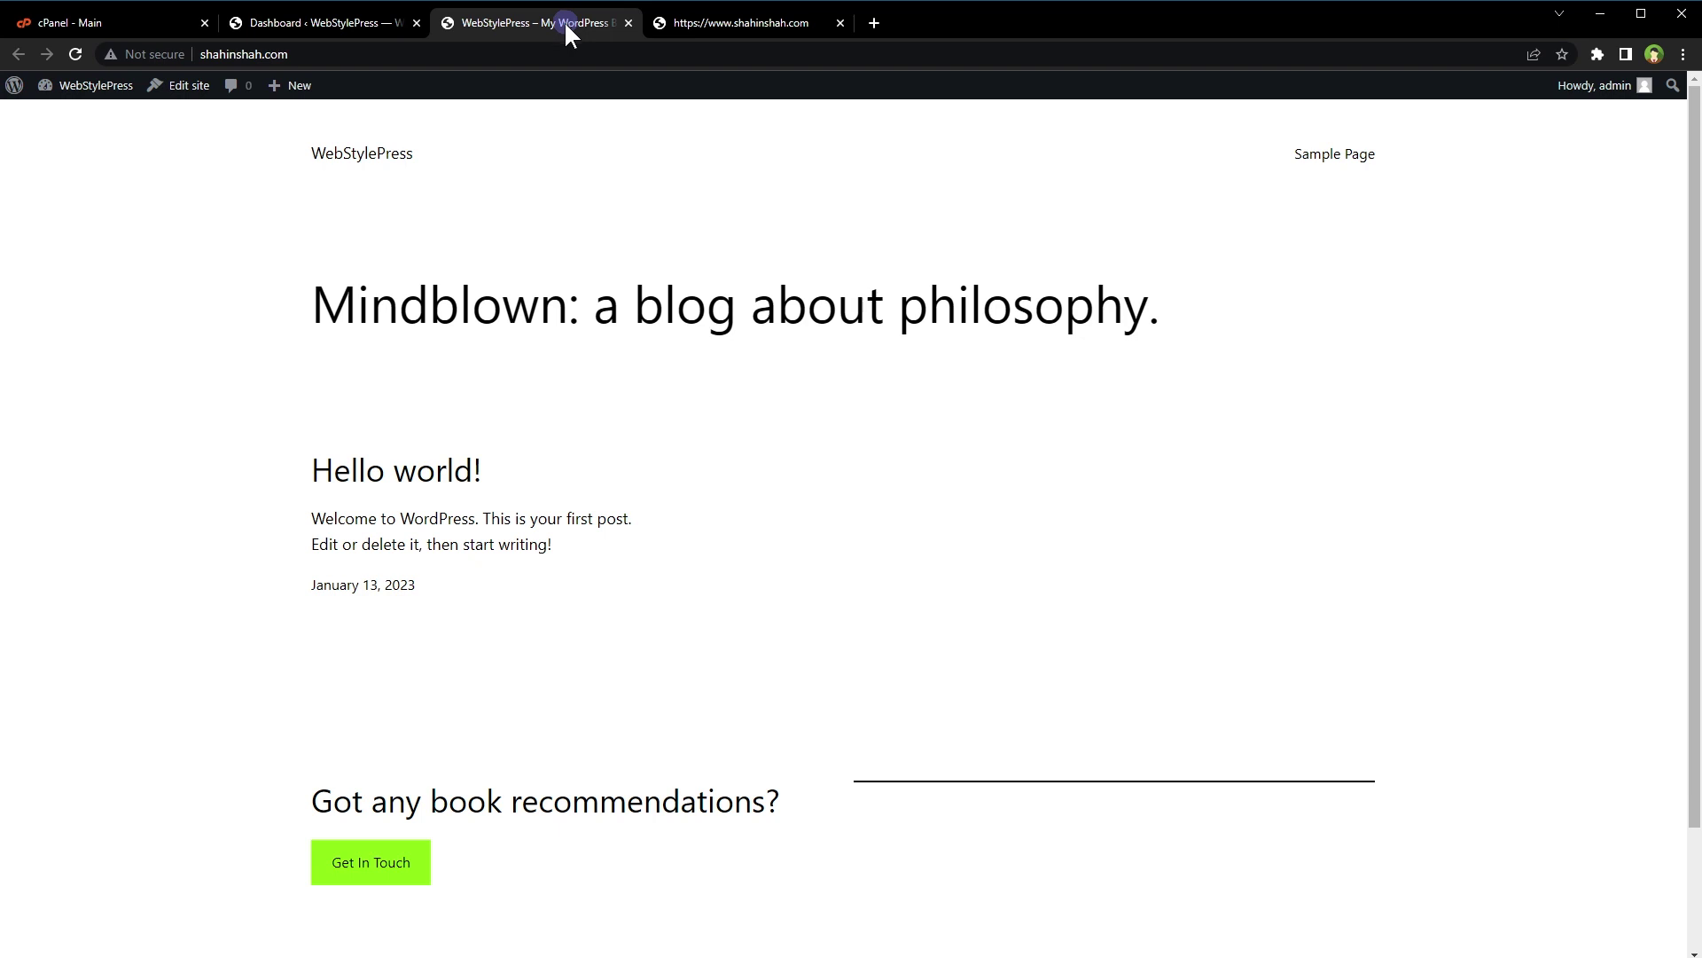
- View the blog's Not secure site information once more
{"action": "left_click", "coordinate": [148, 54]}
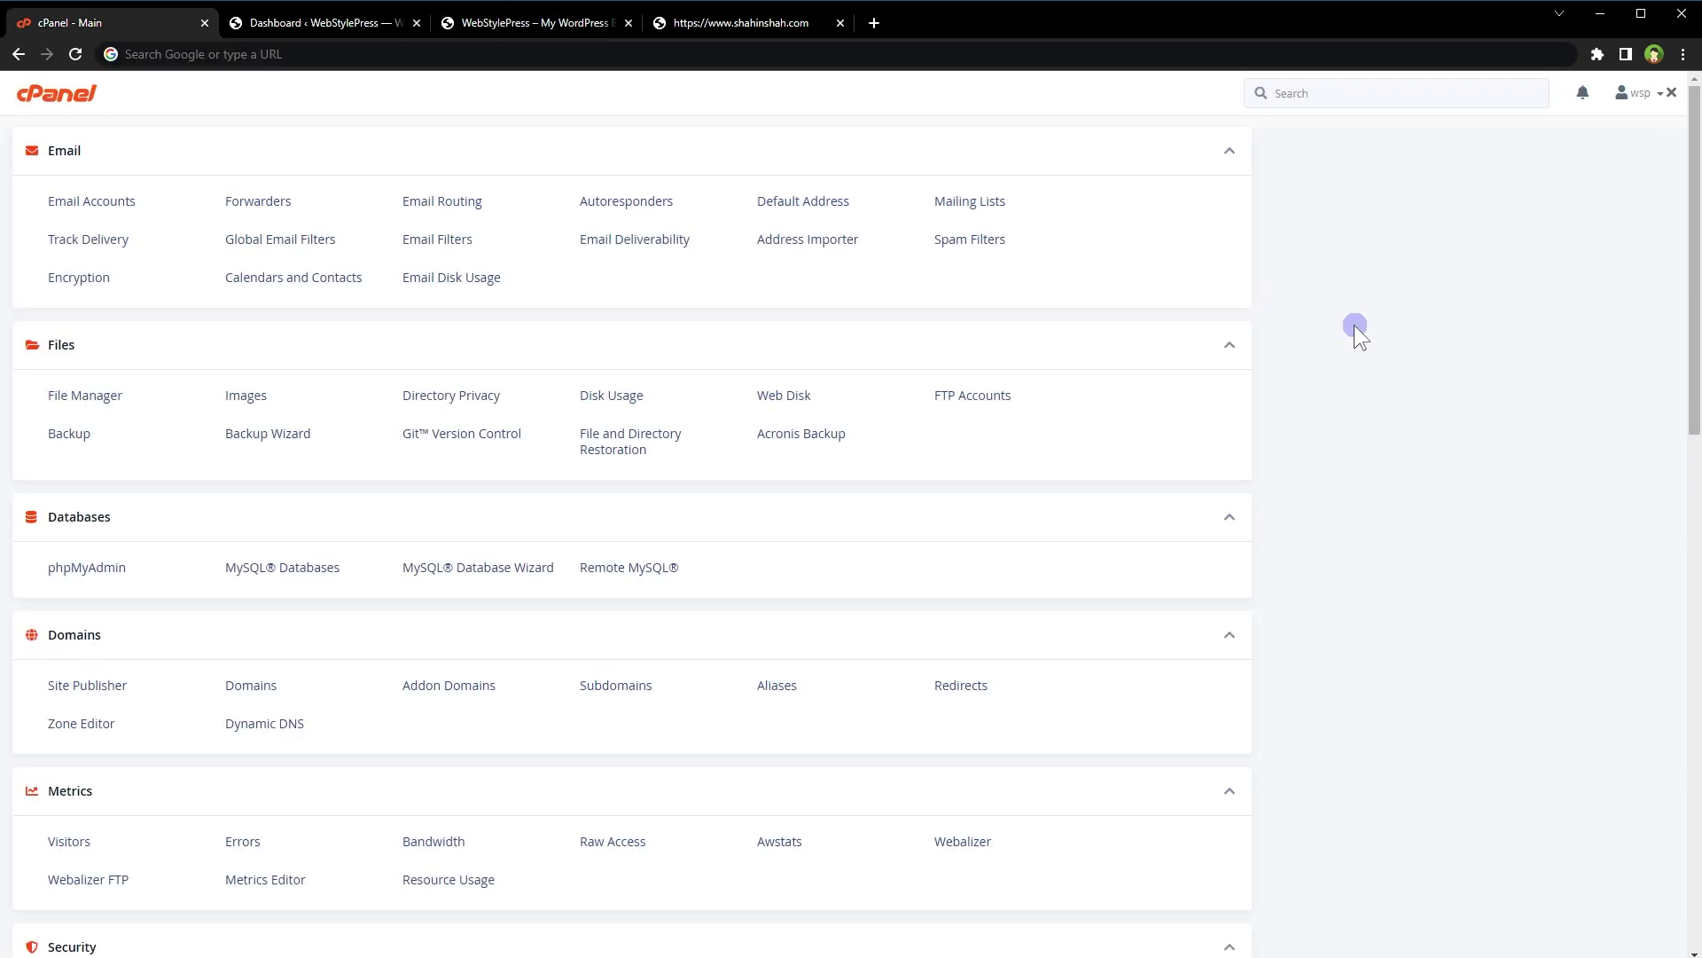
- Start a cPanel tool search to find SSL/TLS
{"action": "left_click", "coordinate": [1356, 92]}
{"action": "type", "text": "ssl"}
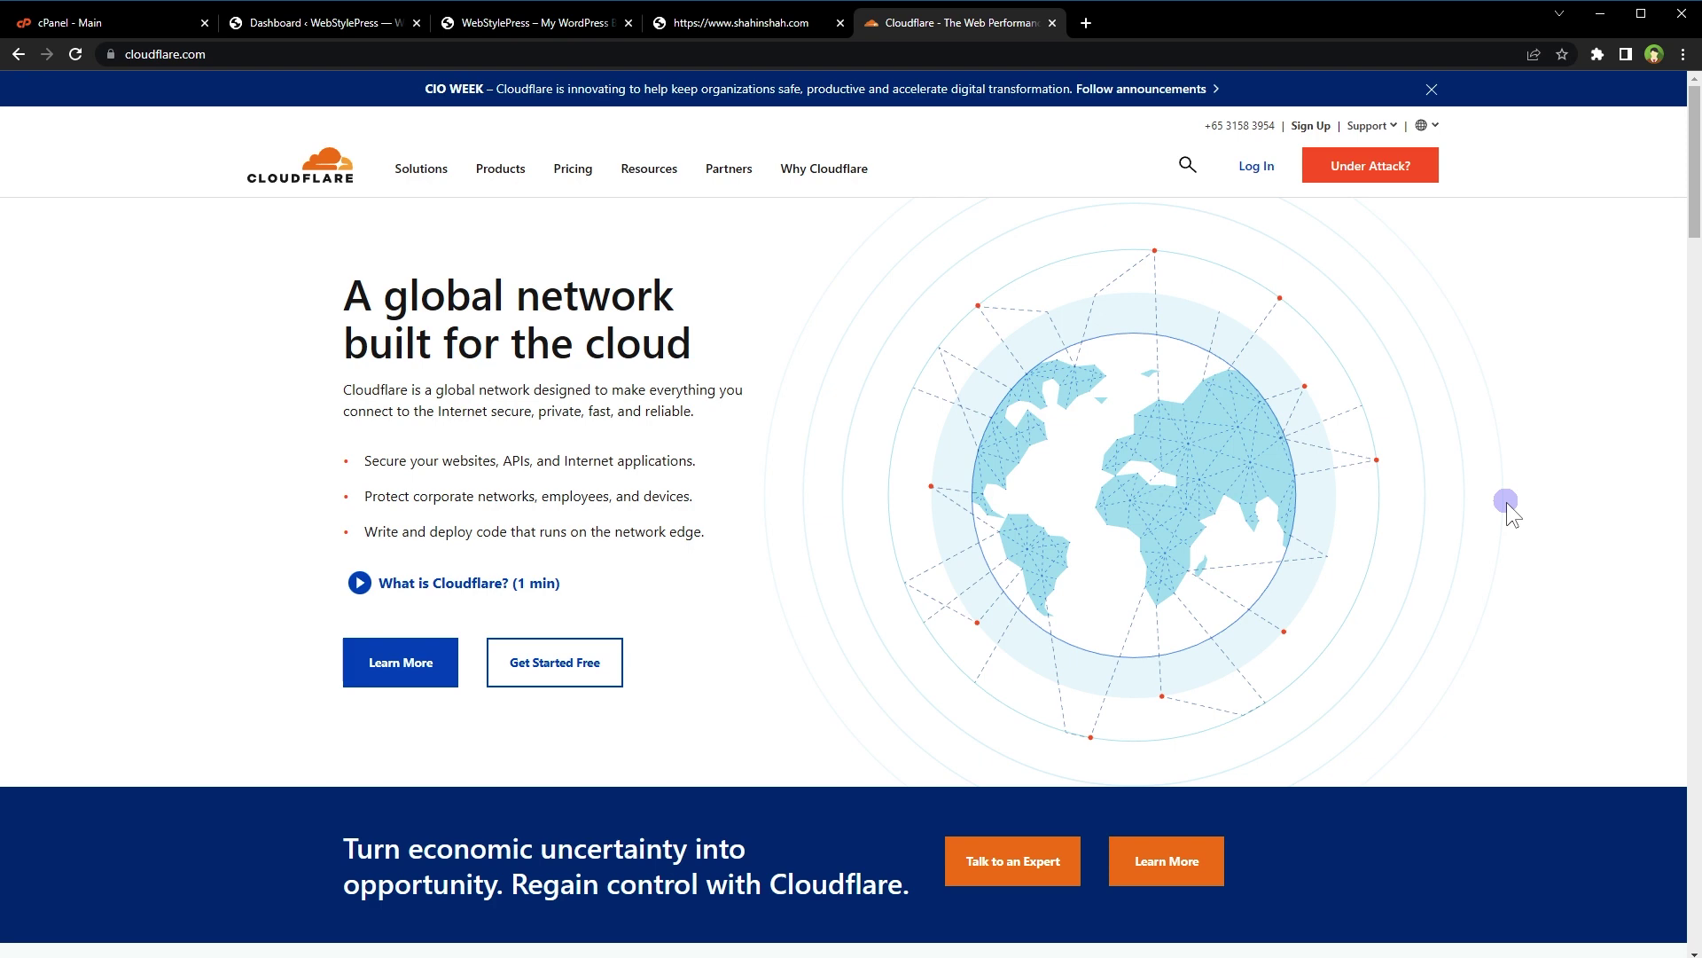
- Glance at the unsecured blog tab, then return to the Cloudflare home page
{"action": "key", "text": "ctrl+3"}
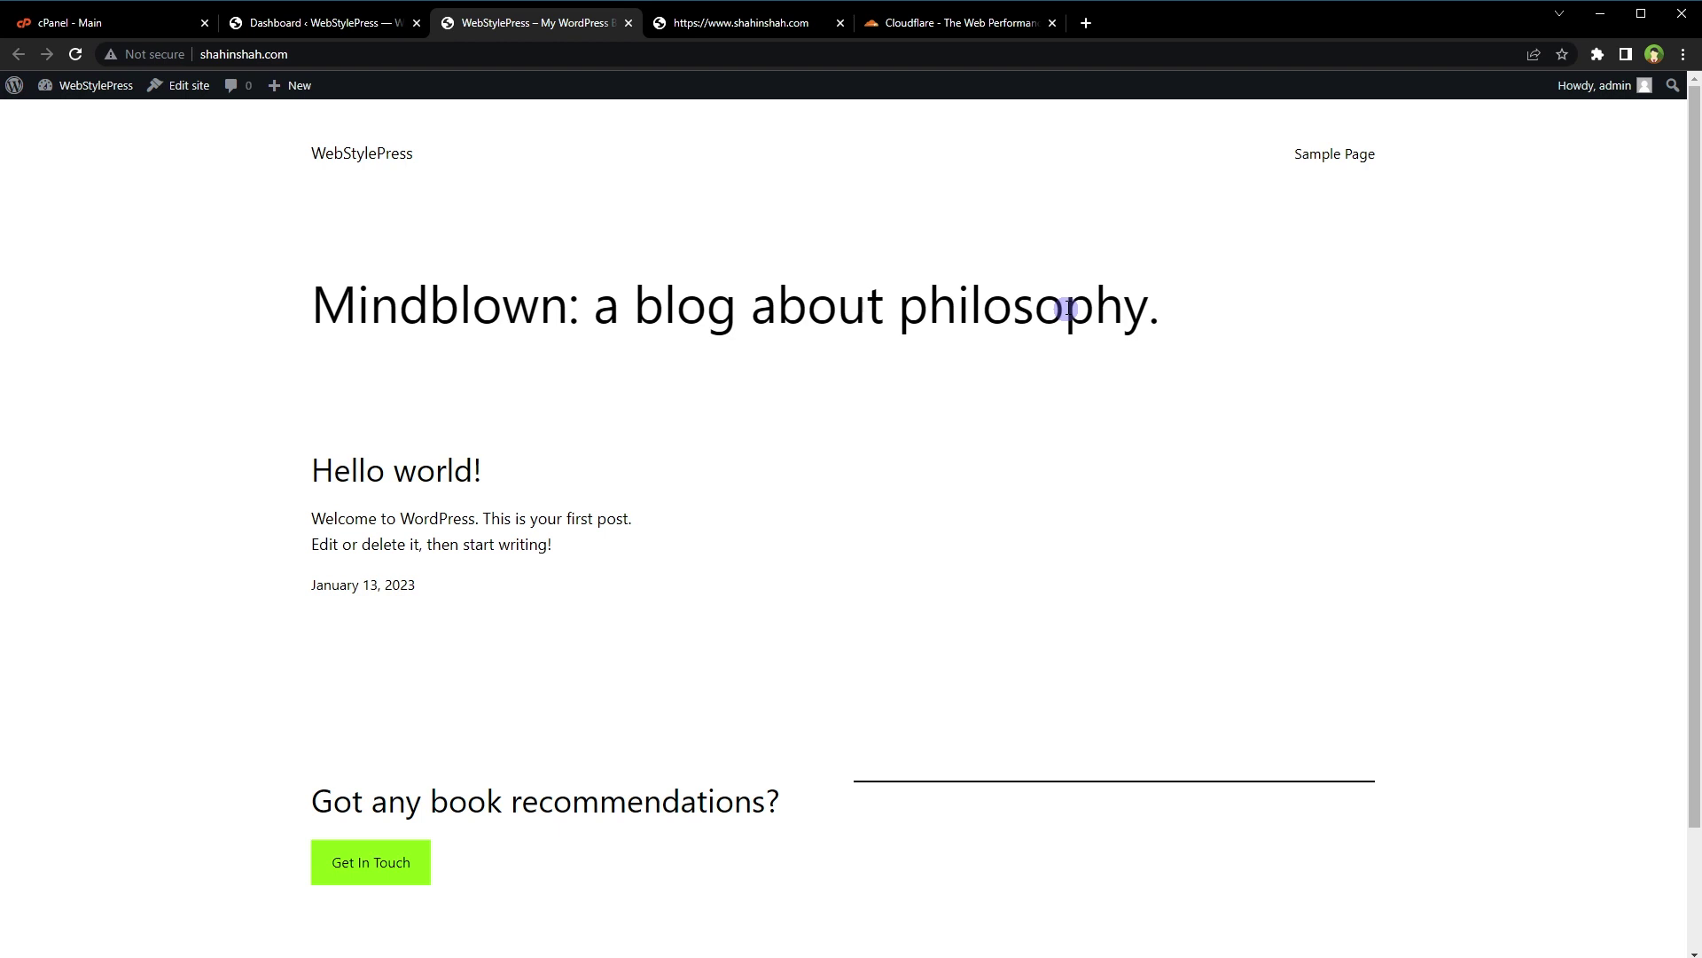
{"action": "left_click", "coordinate": [938, 29]}
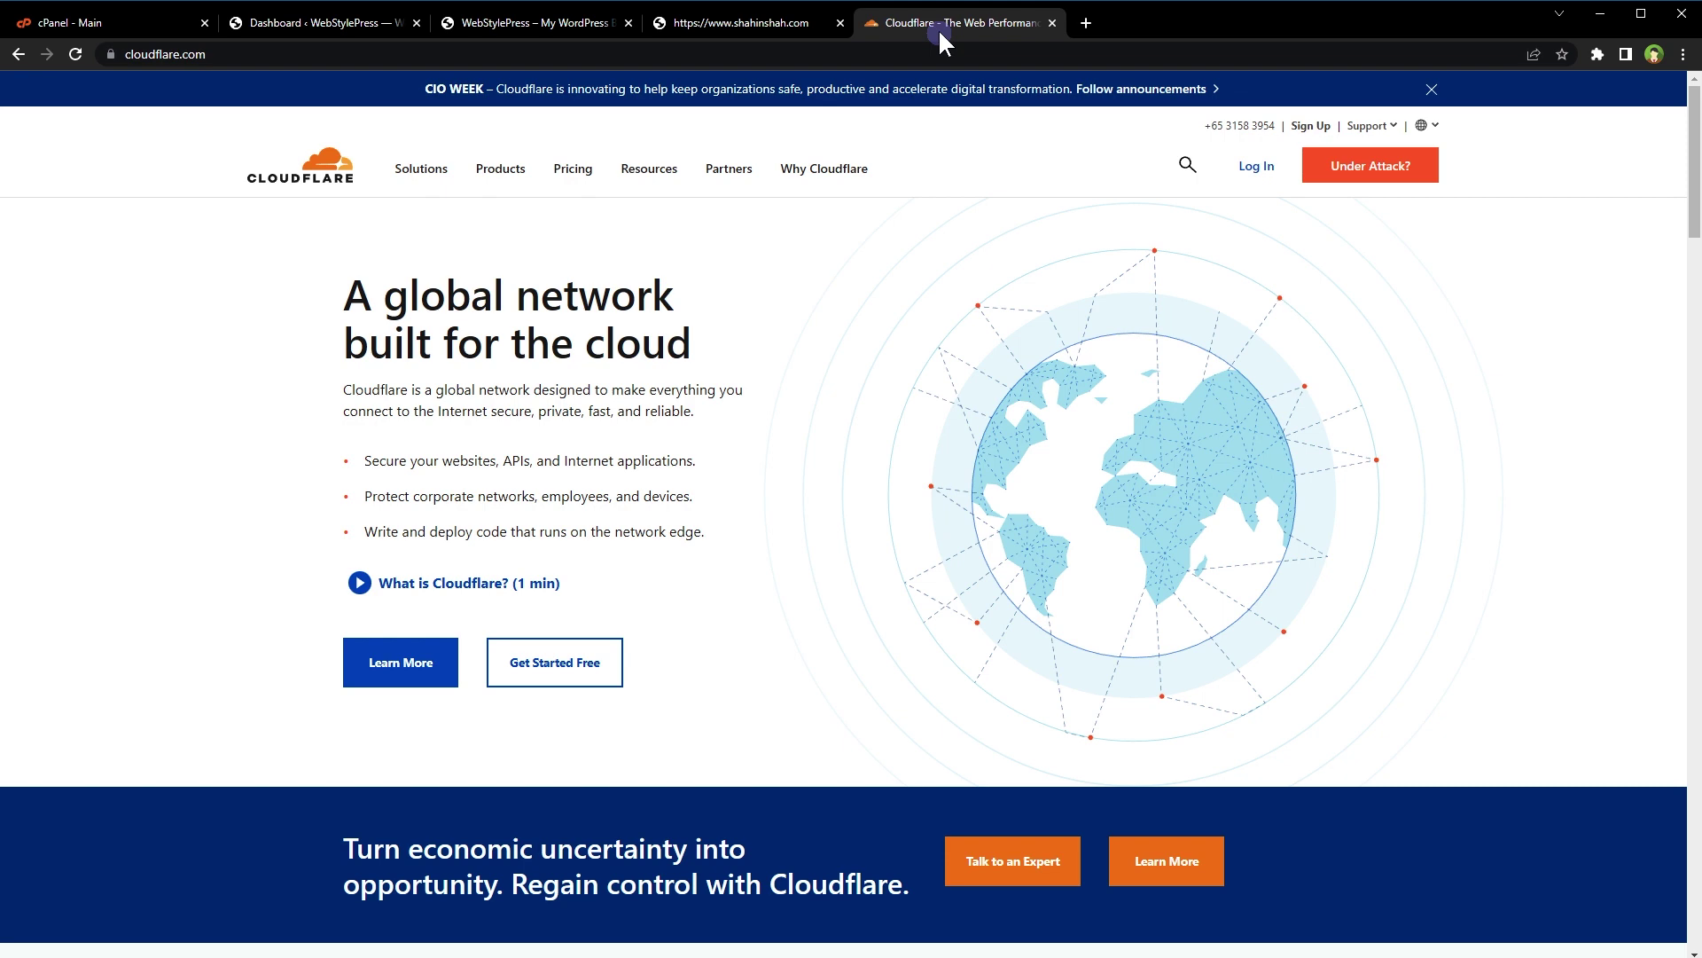
- Sign up for a Cloudflare account using a pasted email and password
{"action": "left_click", "coordinate": [1310, 126]}
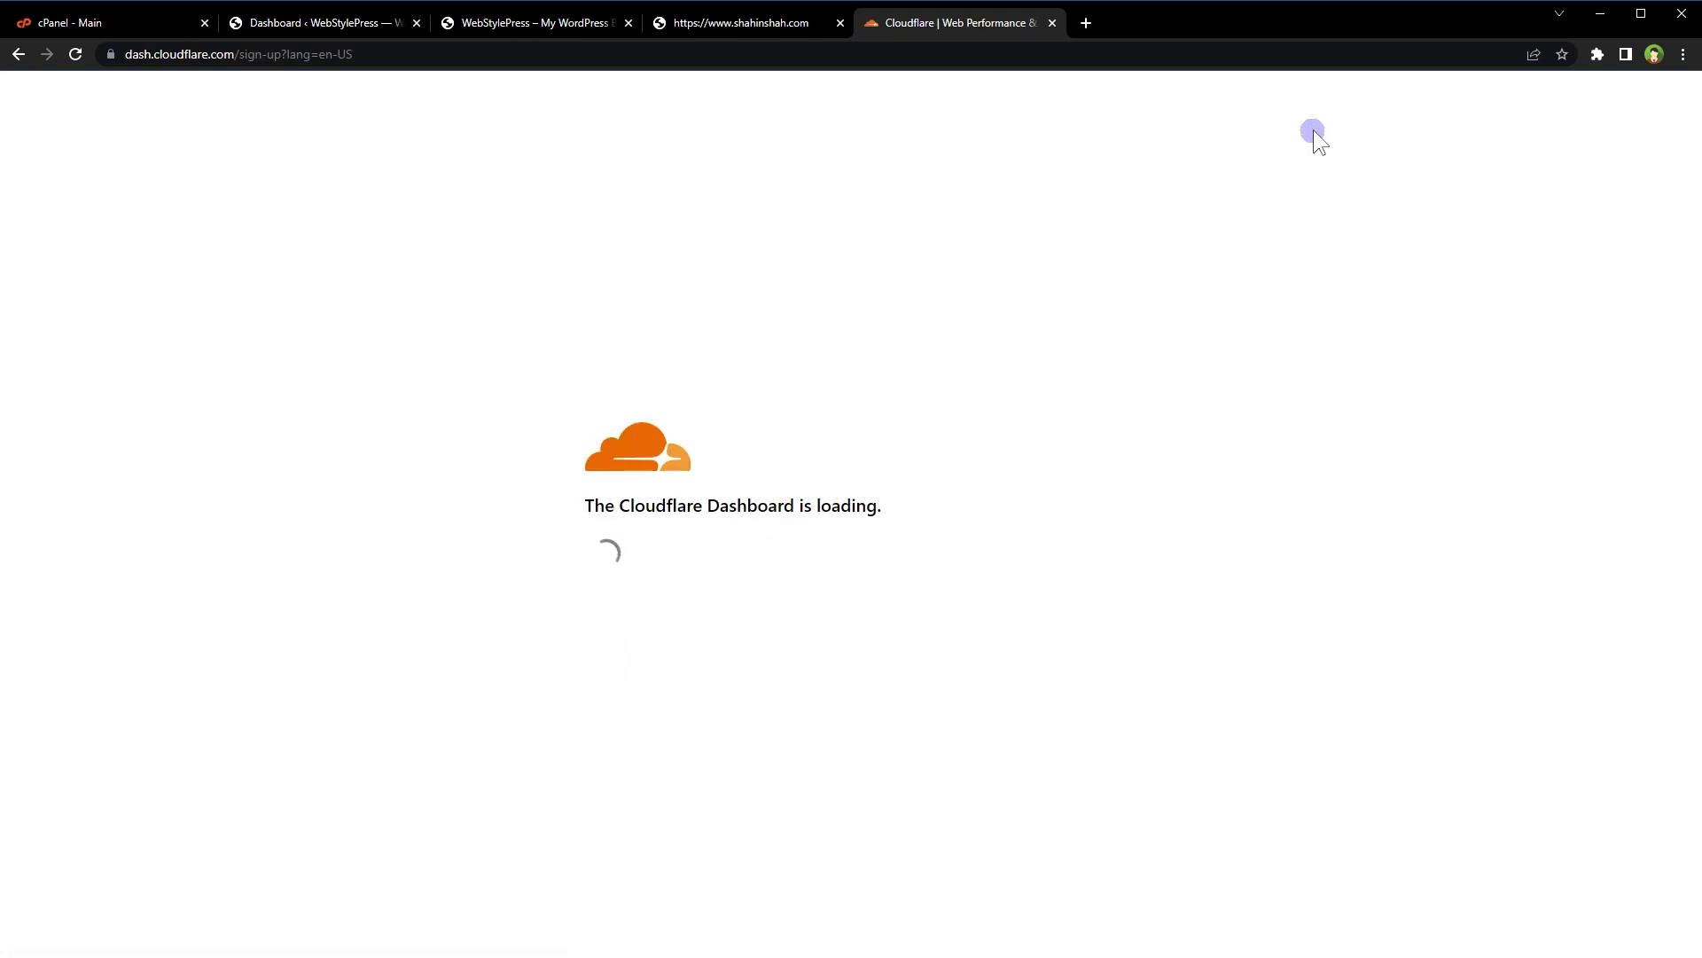
{"action": "left_click", "coordinate": [790, 278]}
{"action": "key", "text": "ctrl+v"}
{"action": "left_click", "coordinate": [626, 365]}
{"action": "key", "text": "ctrl+v"}
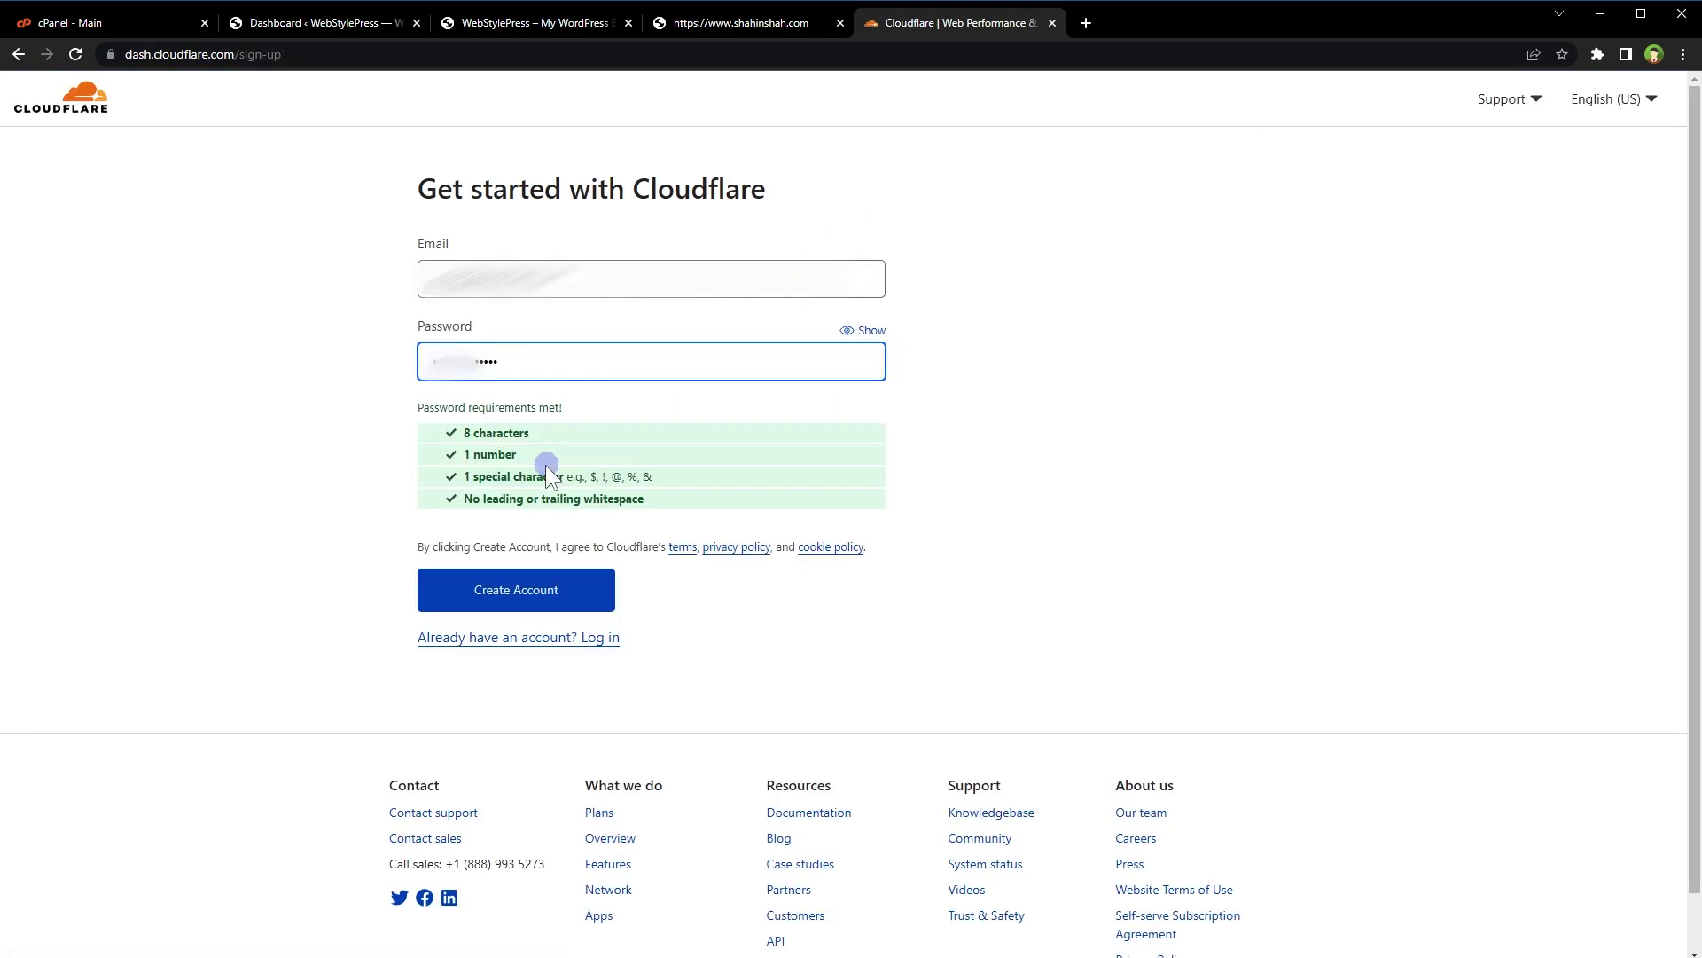
{"action": "left_click", "coordinate": [317, 494]}
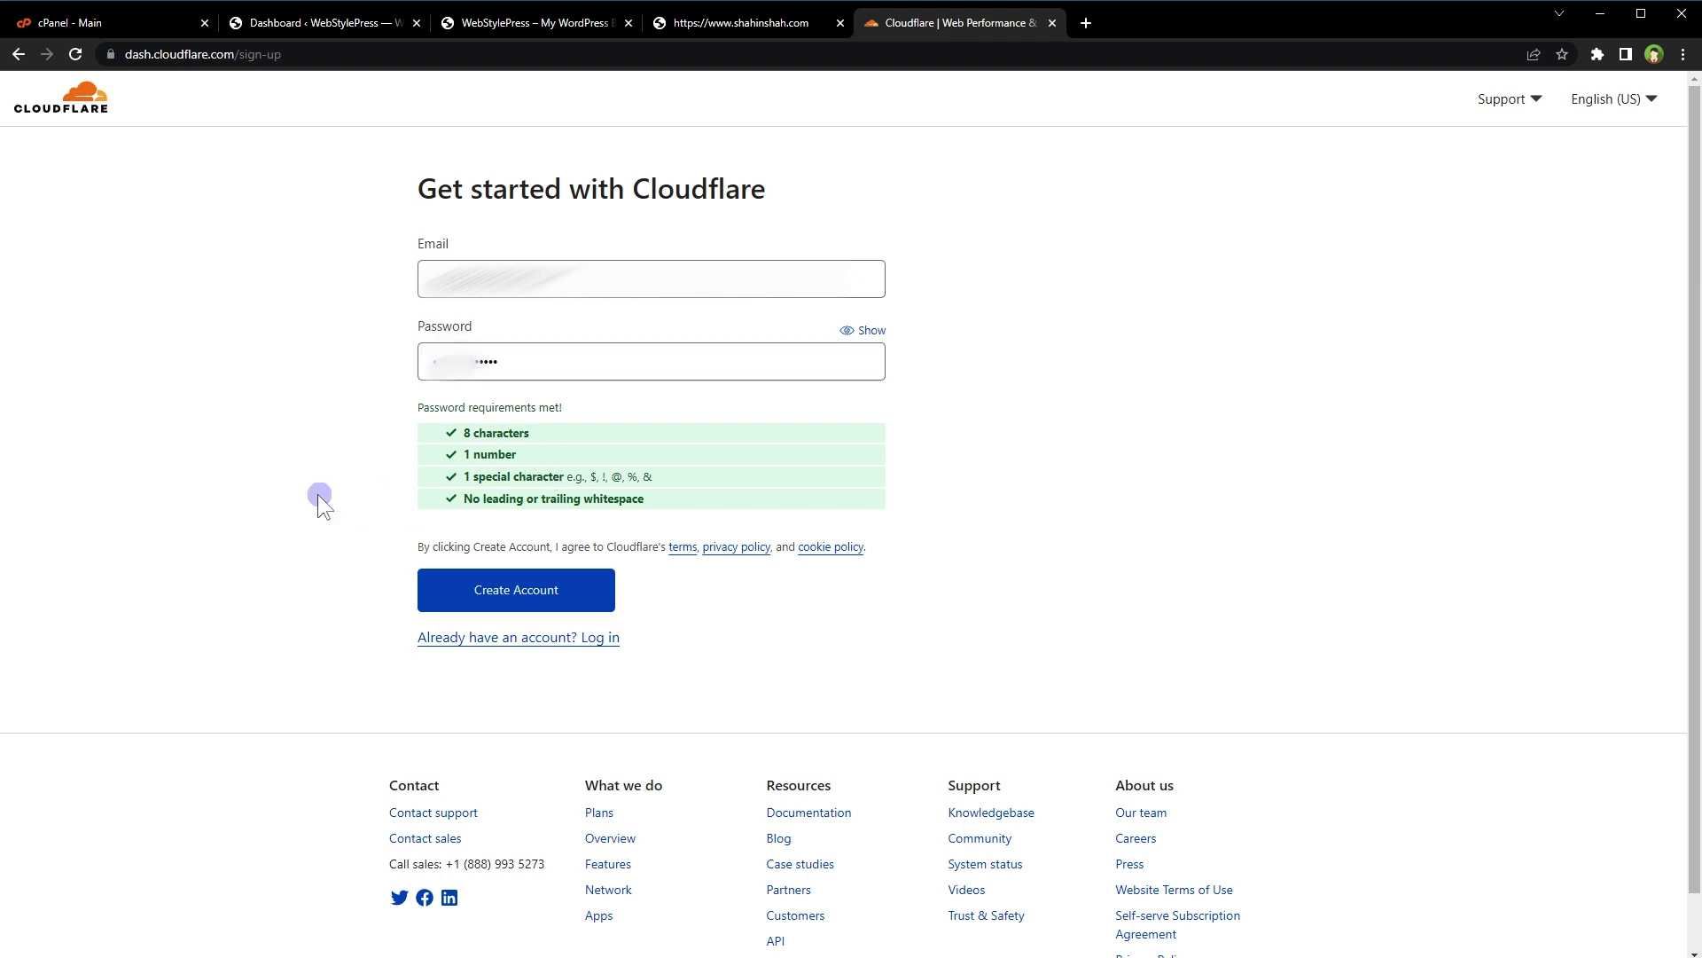
{"action": "left_click", "coordinate": [488, 601]}
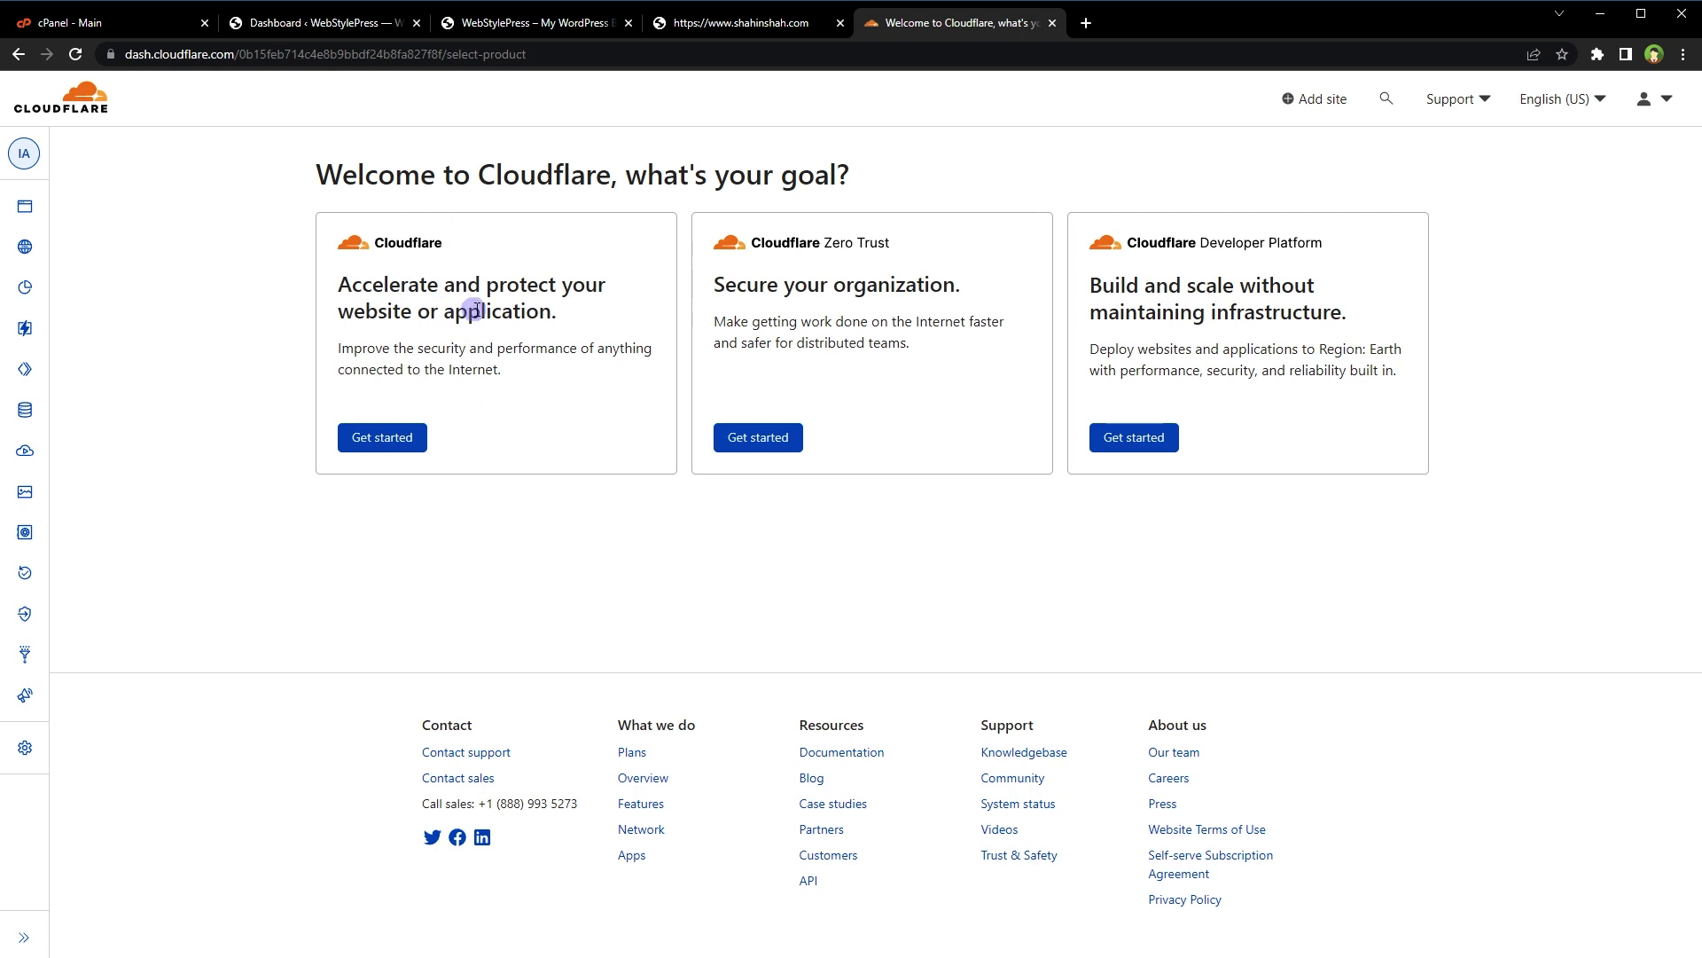
- Choose website protection, trim the pasted URL to shahinshah.com, and add the site
{"action": "left_click", "coordinate": [383, 446]}
{"action": "left_click", "coordinate": [532, 239]}
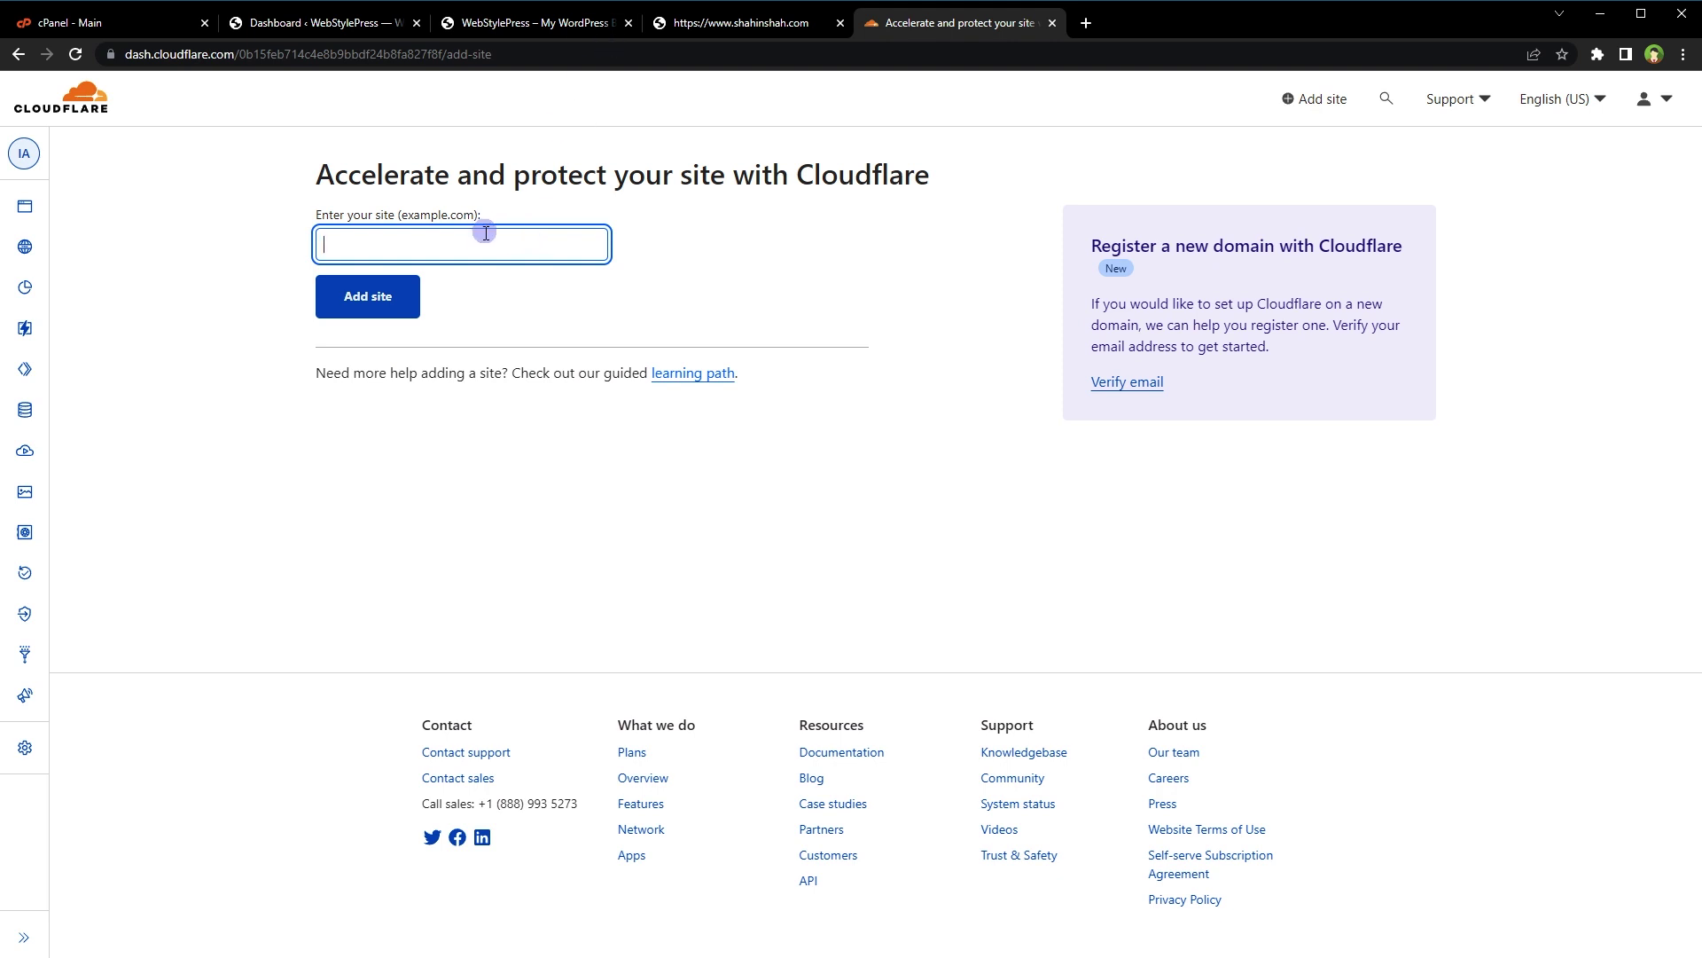
{"action": "type", "text": "http://www.shahinshah.com/"}
{"action": "key", "text": "BackSpace"}
{"action": "key", "text": "Home"}
{"action": "key", "text": "ctrl+shift+Right"}
{"action": "key", "text": "ctrl+shift+Right"}
{"action": "key", "text": "Delete"}
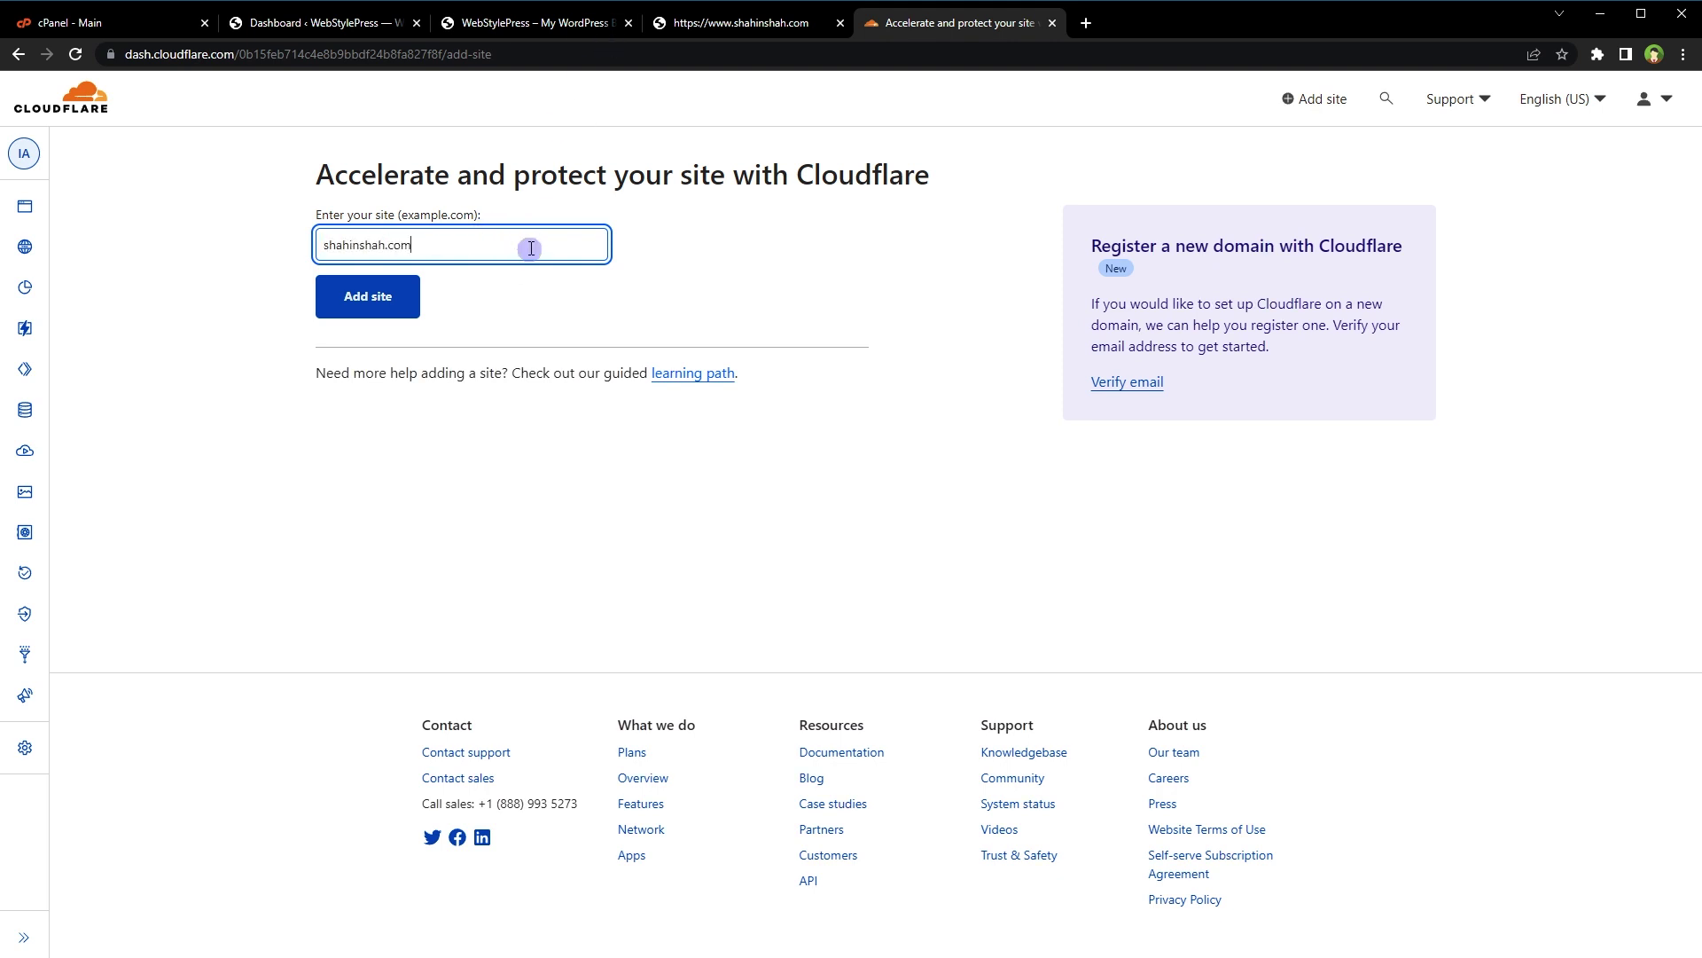
{"action": "left_click", "coordinate": [215, 327]}
{"action": "left_click", "coordinate": [392, 309]}
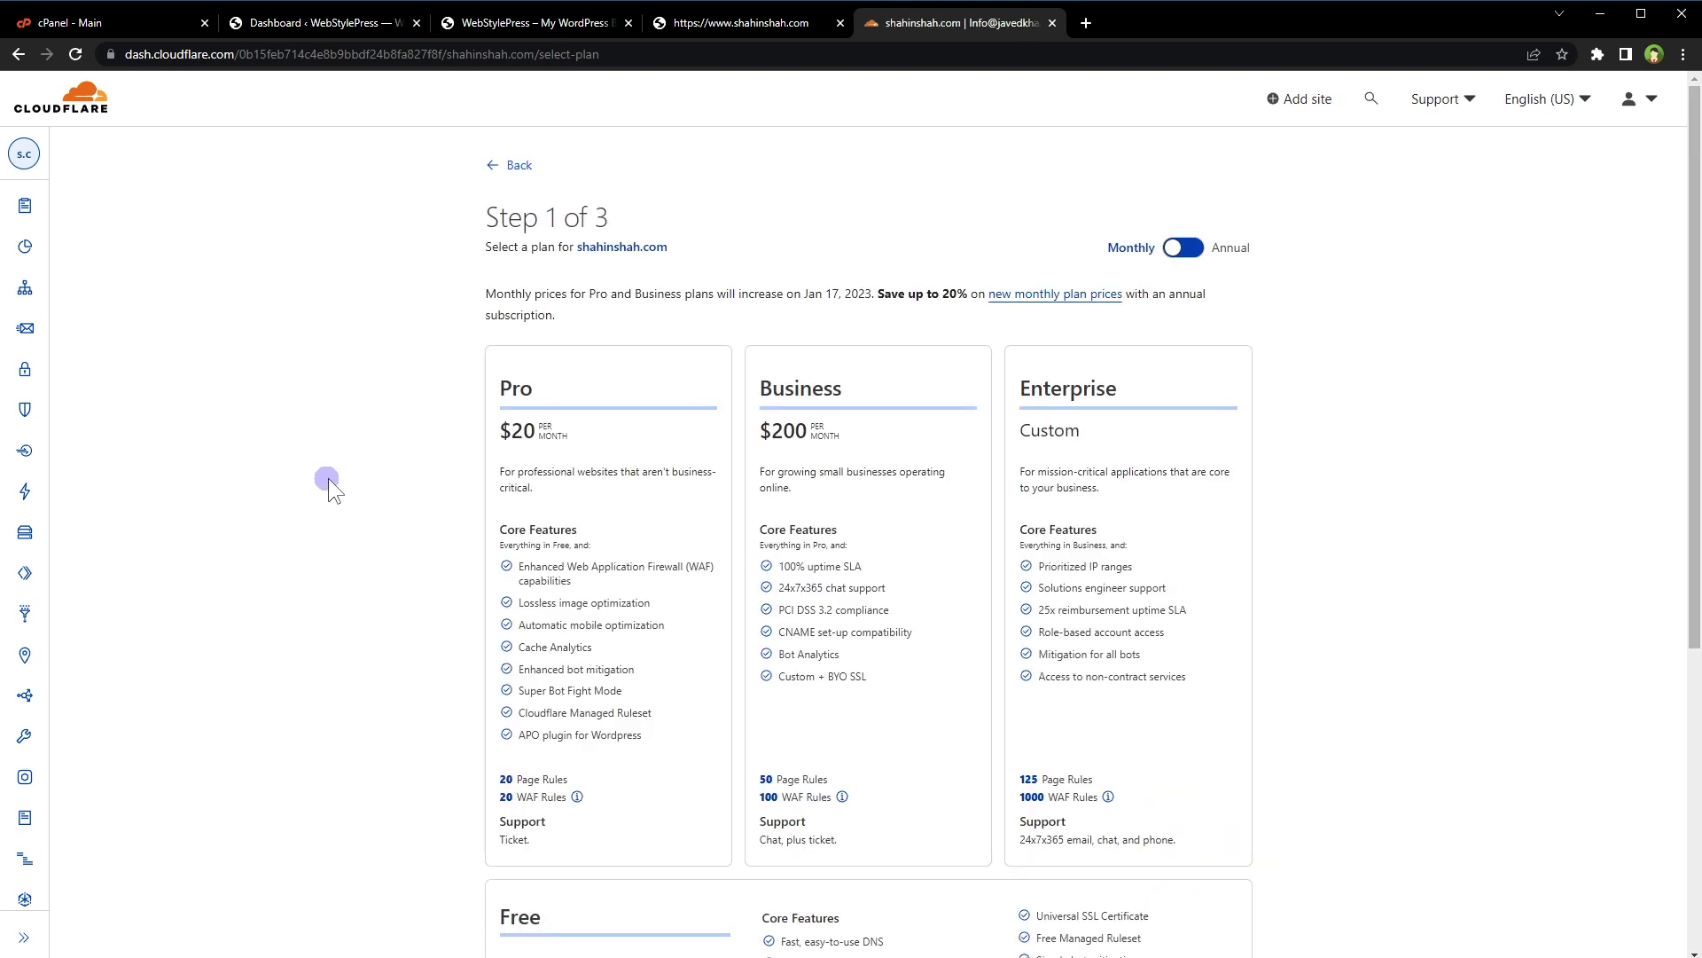
- Select the Free plan for shahinshah.com and continue
{"action": "left_click", "coordinate": [1289, 110]}
{"action": "scroll", "coordinate": [1339, 352], "scroll_direction": "down", "scroll_amount": 4}
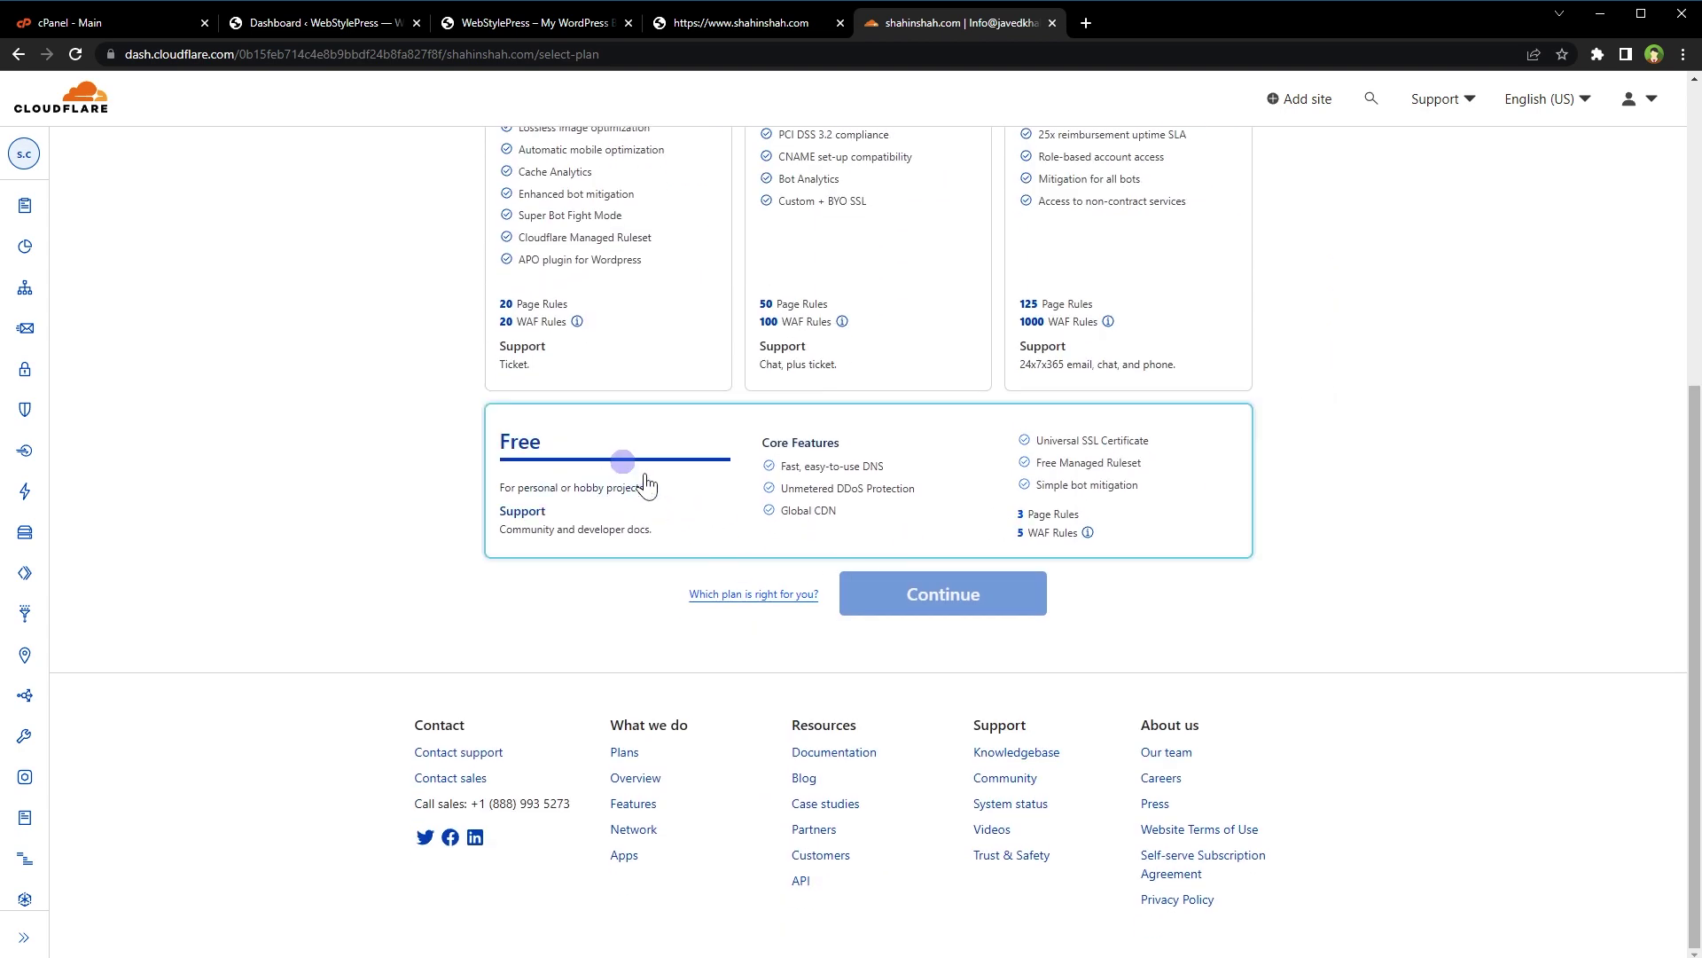
{"action": "left_click", "coordinate": [682, 488]}
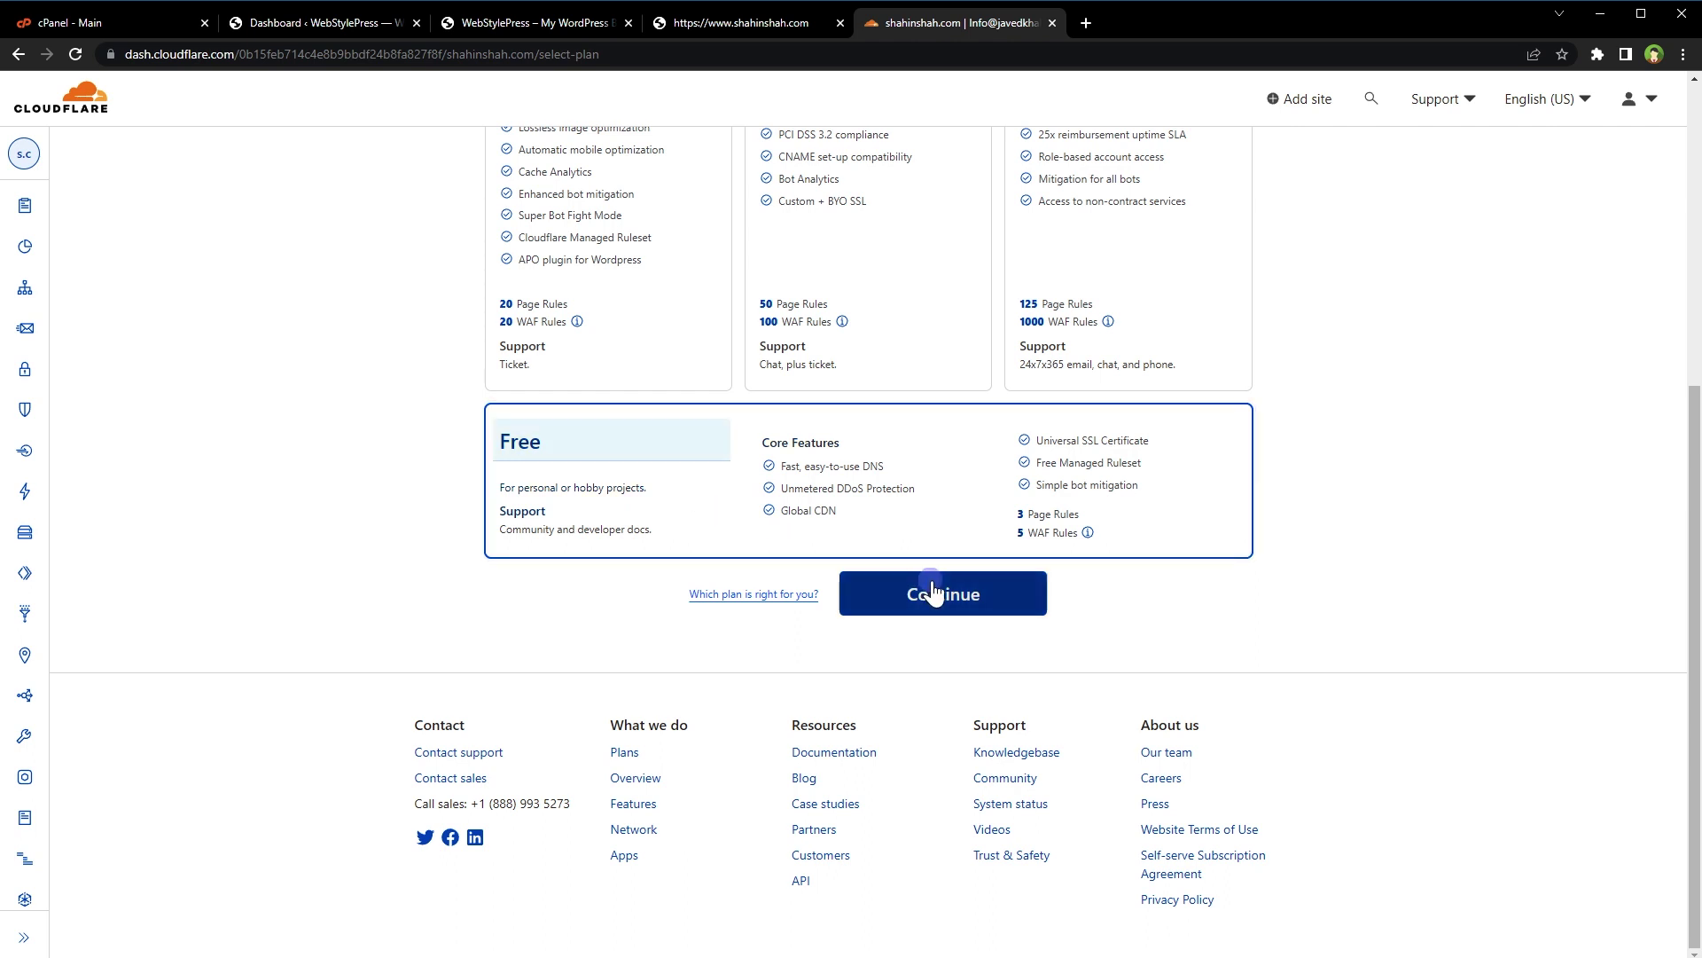
{"action": "left_click", "coordinate": [969, 597]}
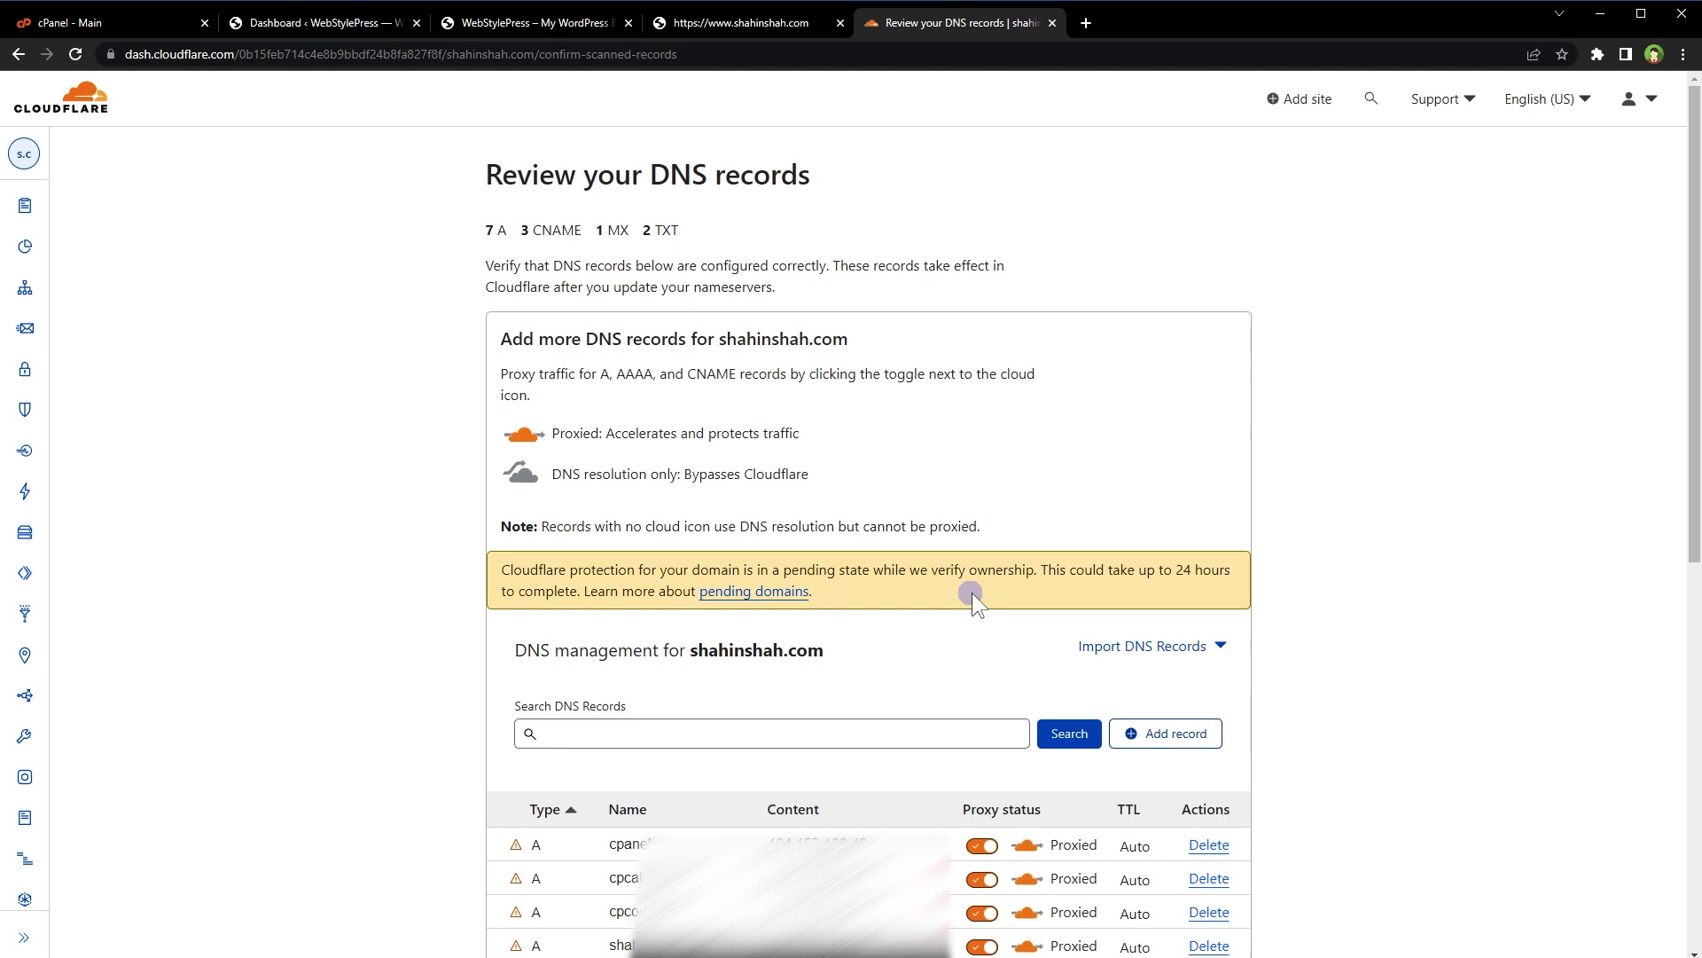
{"action": "scroll", "coordinate": [1400, 646], "scroll_direction": "down", "scroll_amount": 4}
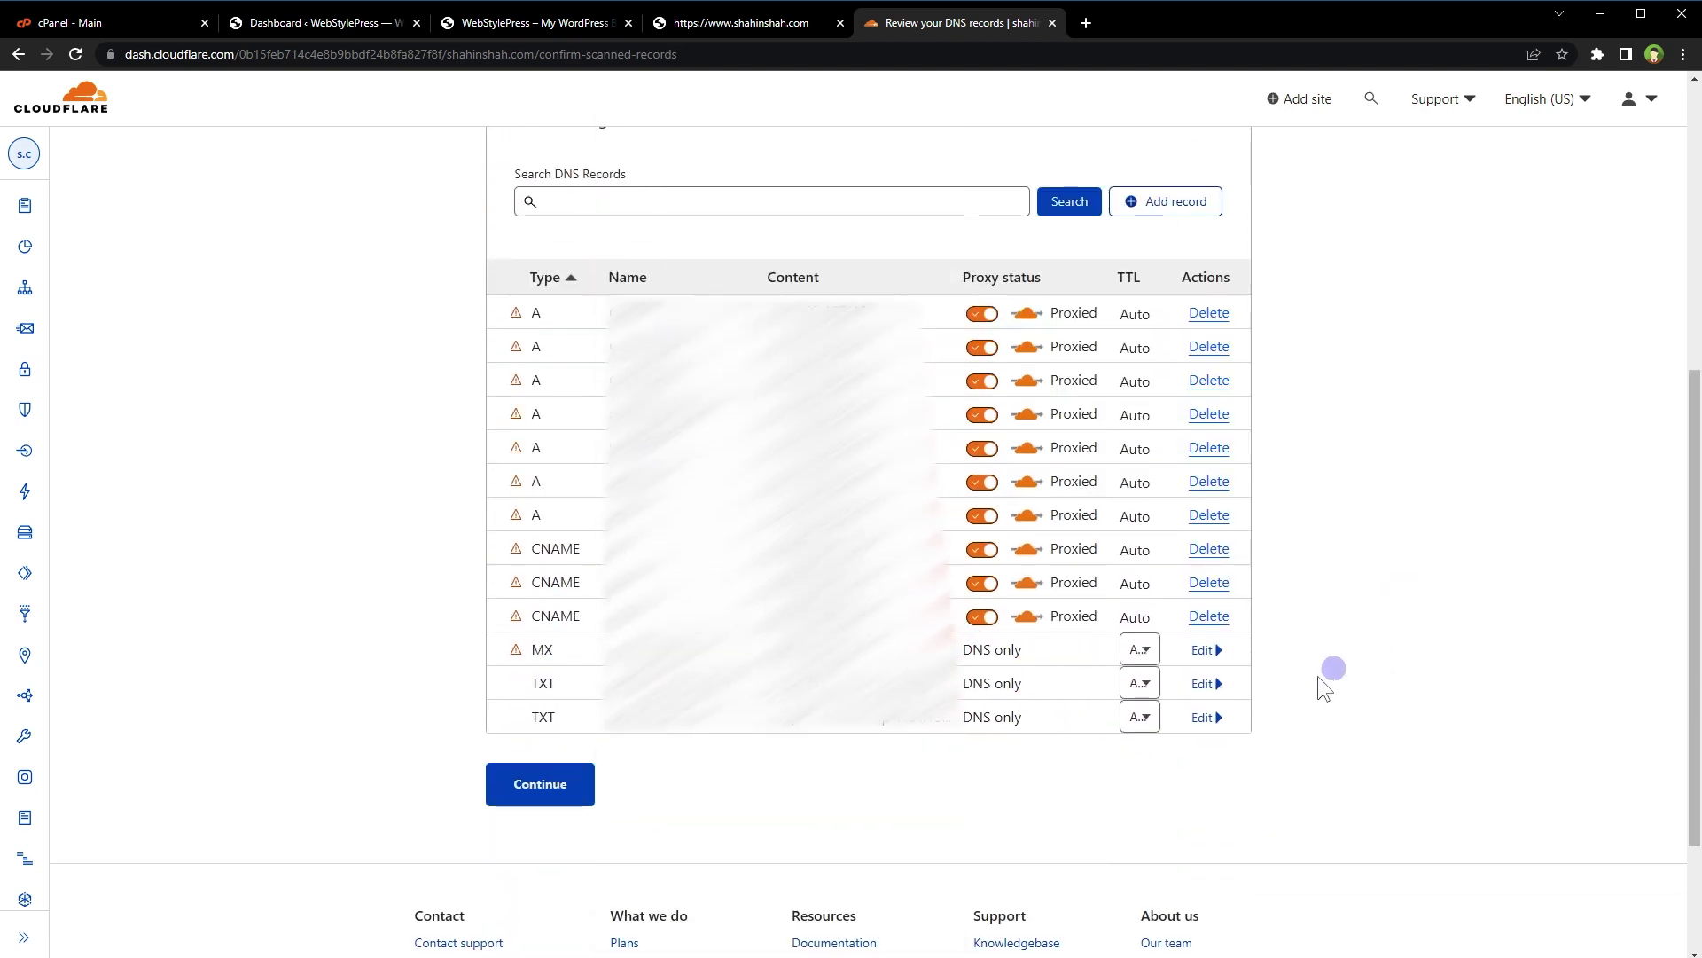
- Accept the imported DNS records and continue to the nameserver instructions
{"action": "left_click", "coordinate": [543, 782]}
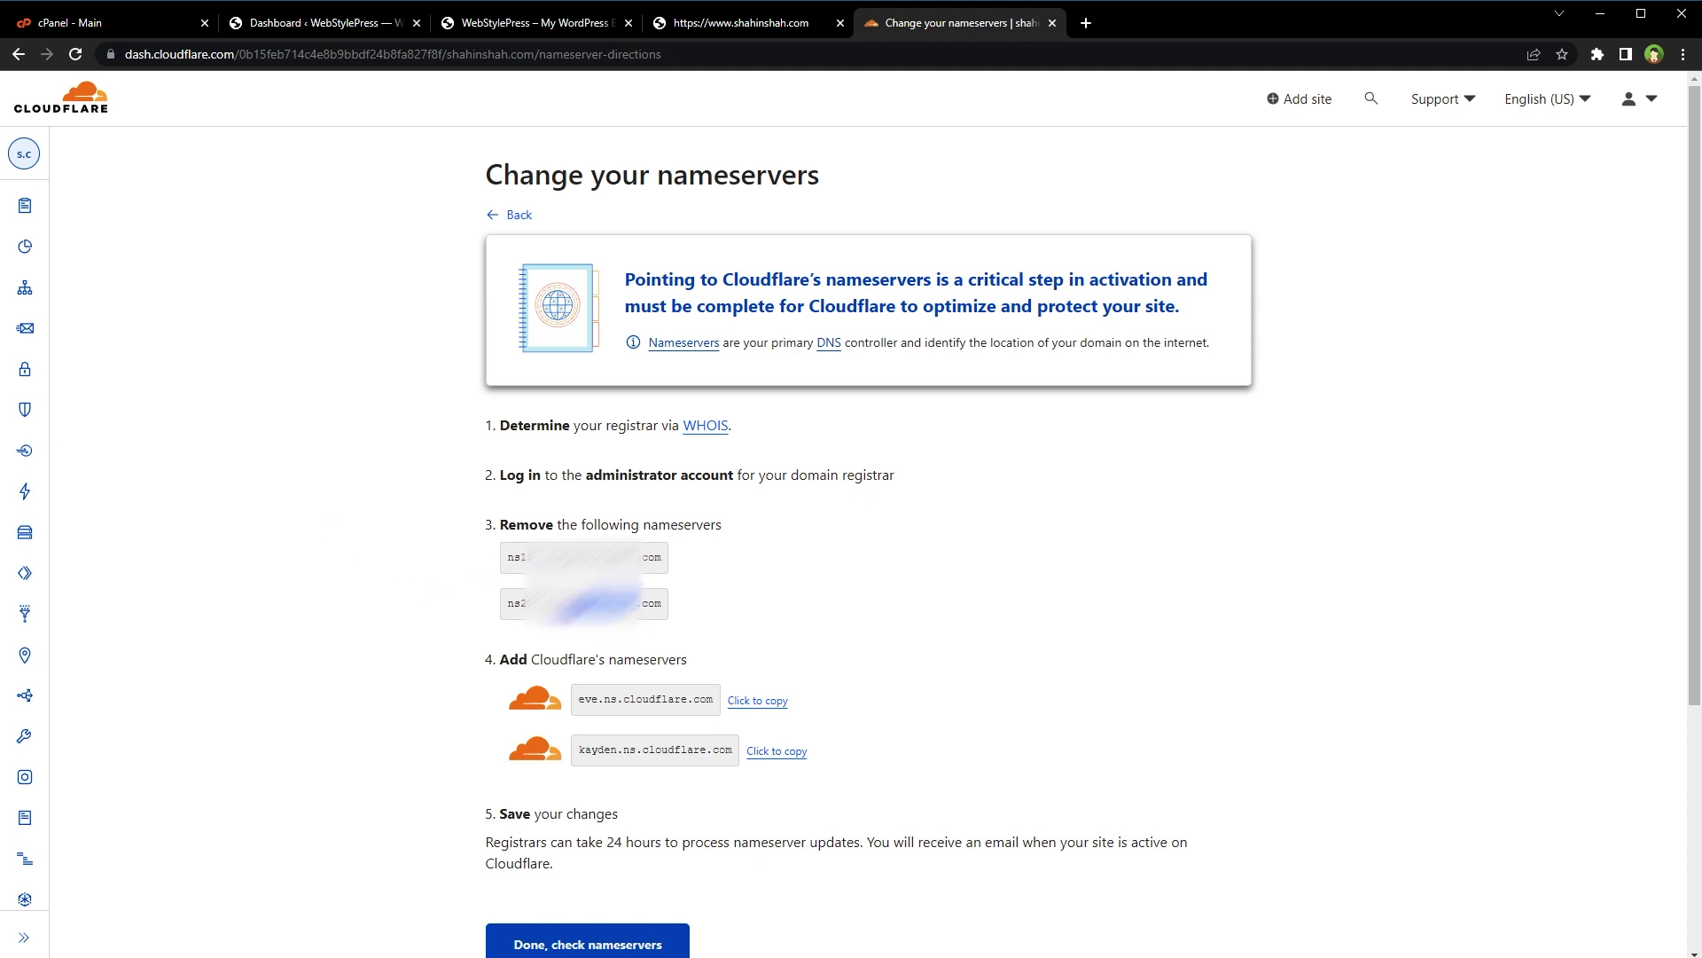
- Select the Cloudflare nameservers eve.ns.cloudflare.com and kayden.ns.cloudflare.com on the instructions page
{"action": "double_click", "coordinate": [678, 523]}
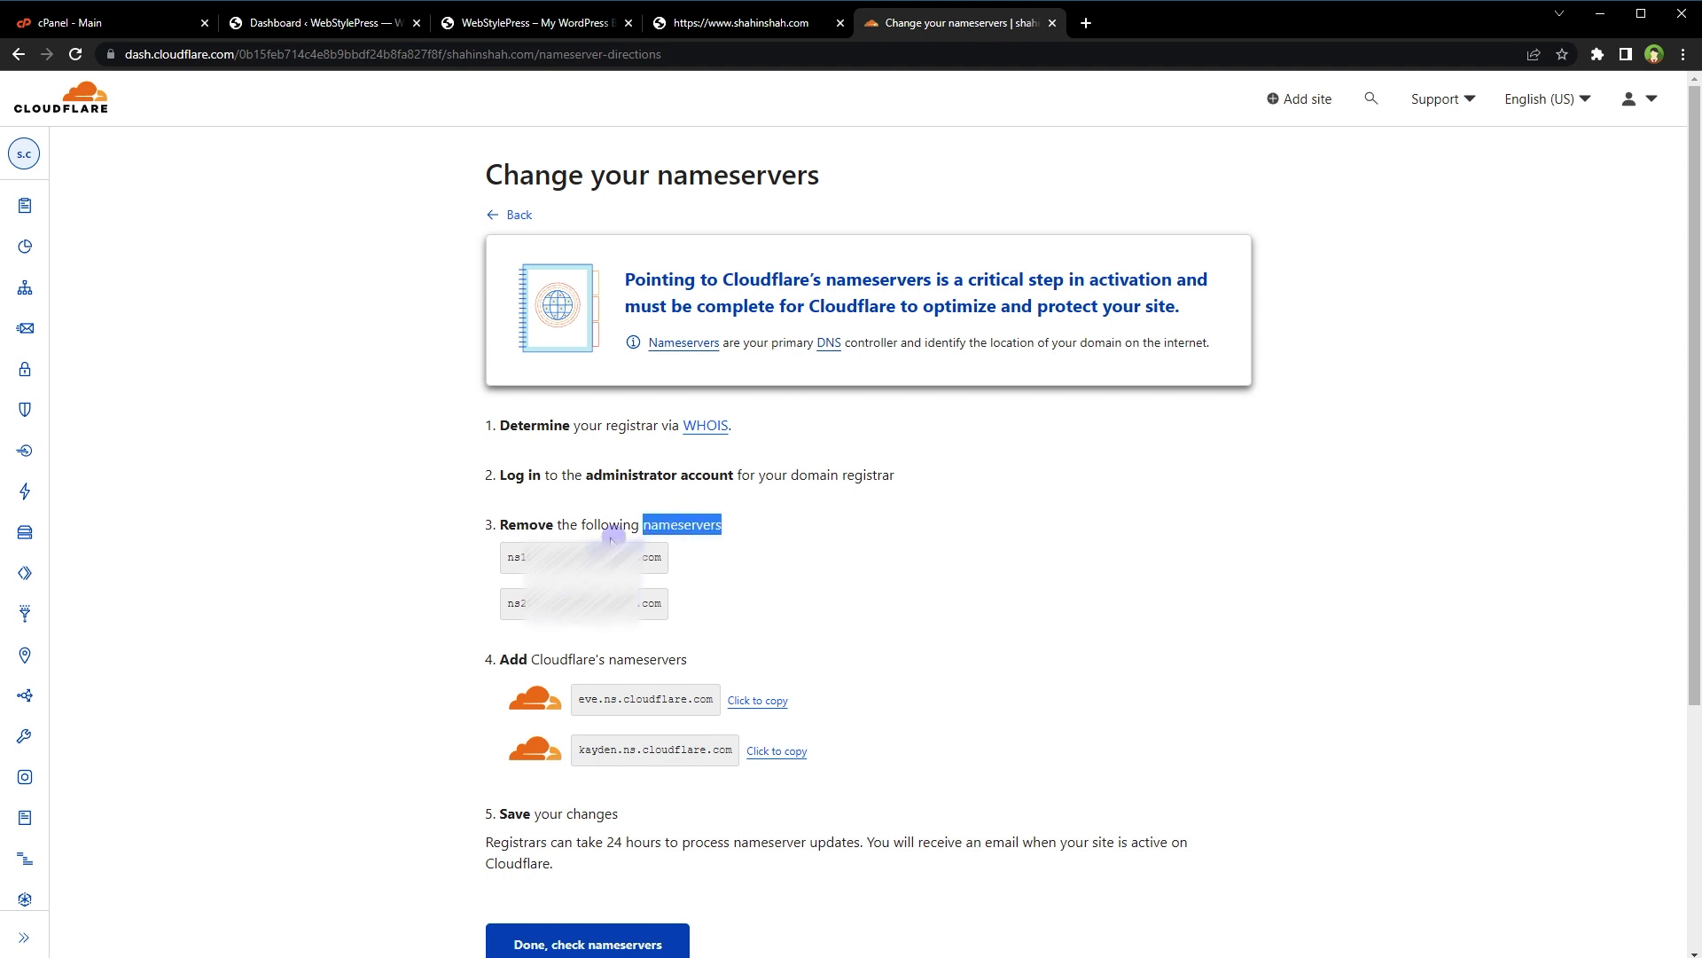
{"action": "mouse_move", "coordinate": [507, 556]}
{"action": "left_mouse_down"}
{"action": "mouse_move", "coordinate": [623, 559]}
{"action": "mouse_move", "coordinate": [672, 606]}
{"action": "left_mouse_up"}
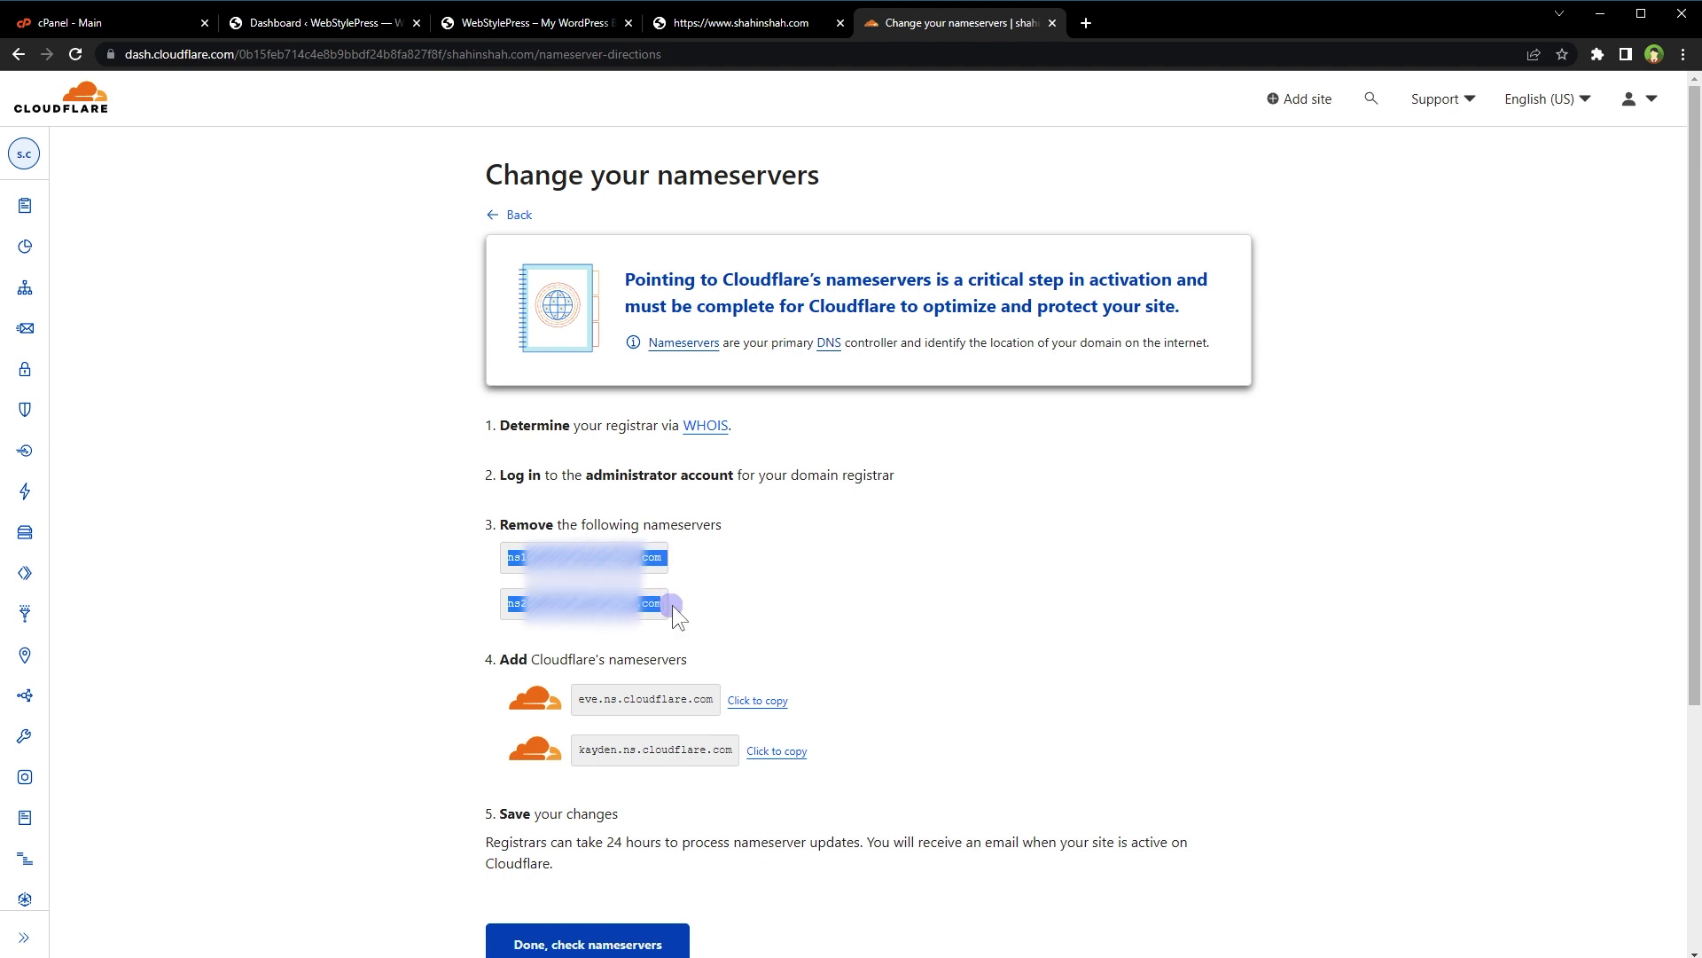
{"action": "left_click", "coordinate": [495, 658]}
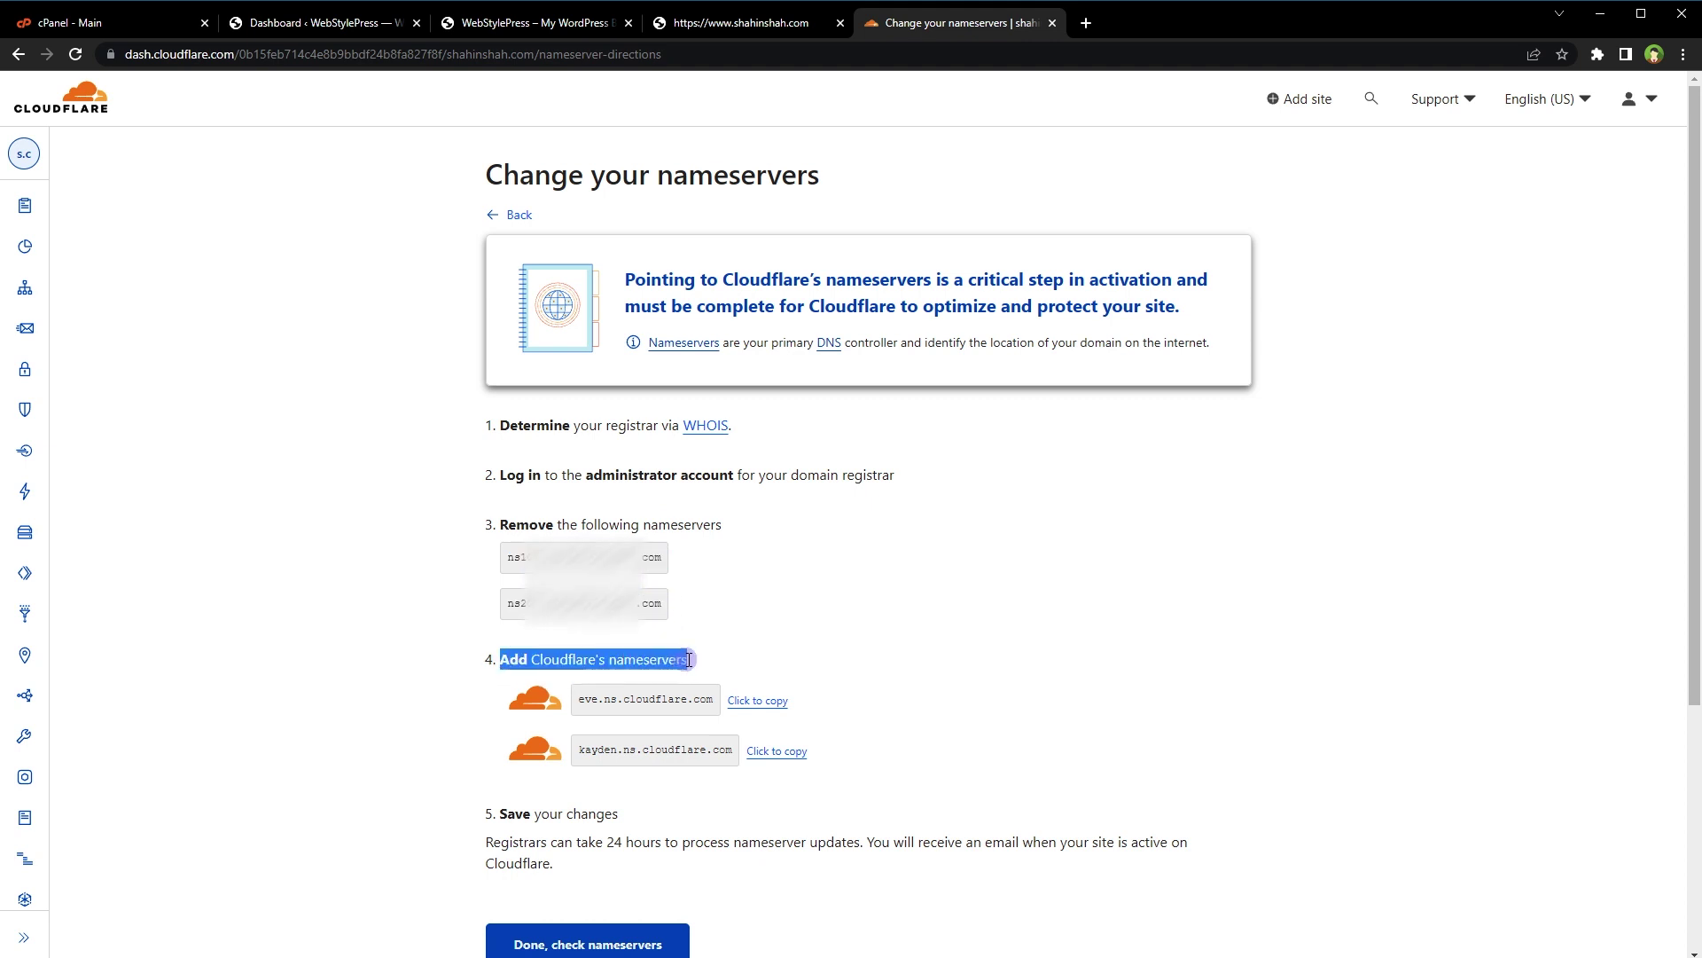
{"action": "double_click", "coordinate": [651, 698]}
{"action": "double_click", "coordinate": [662, 748]}
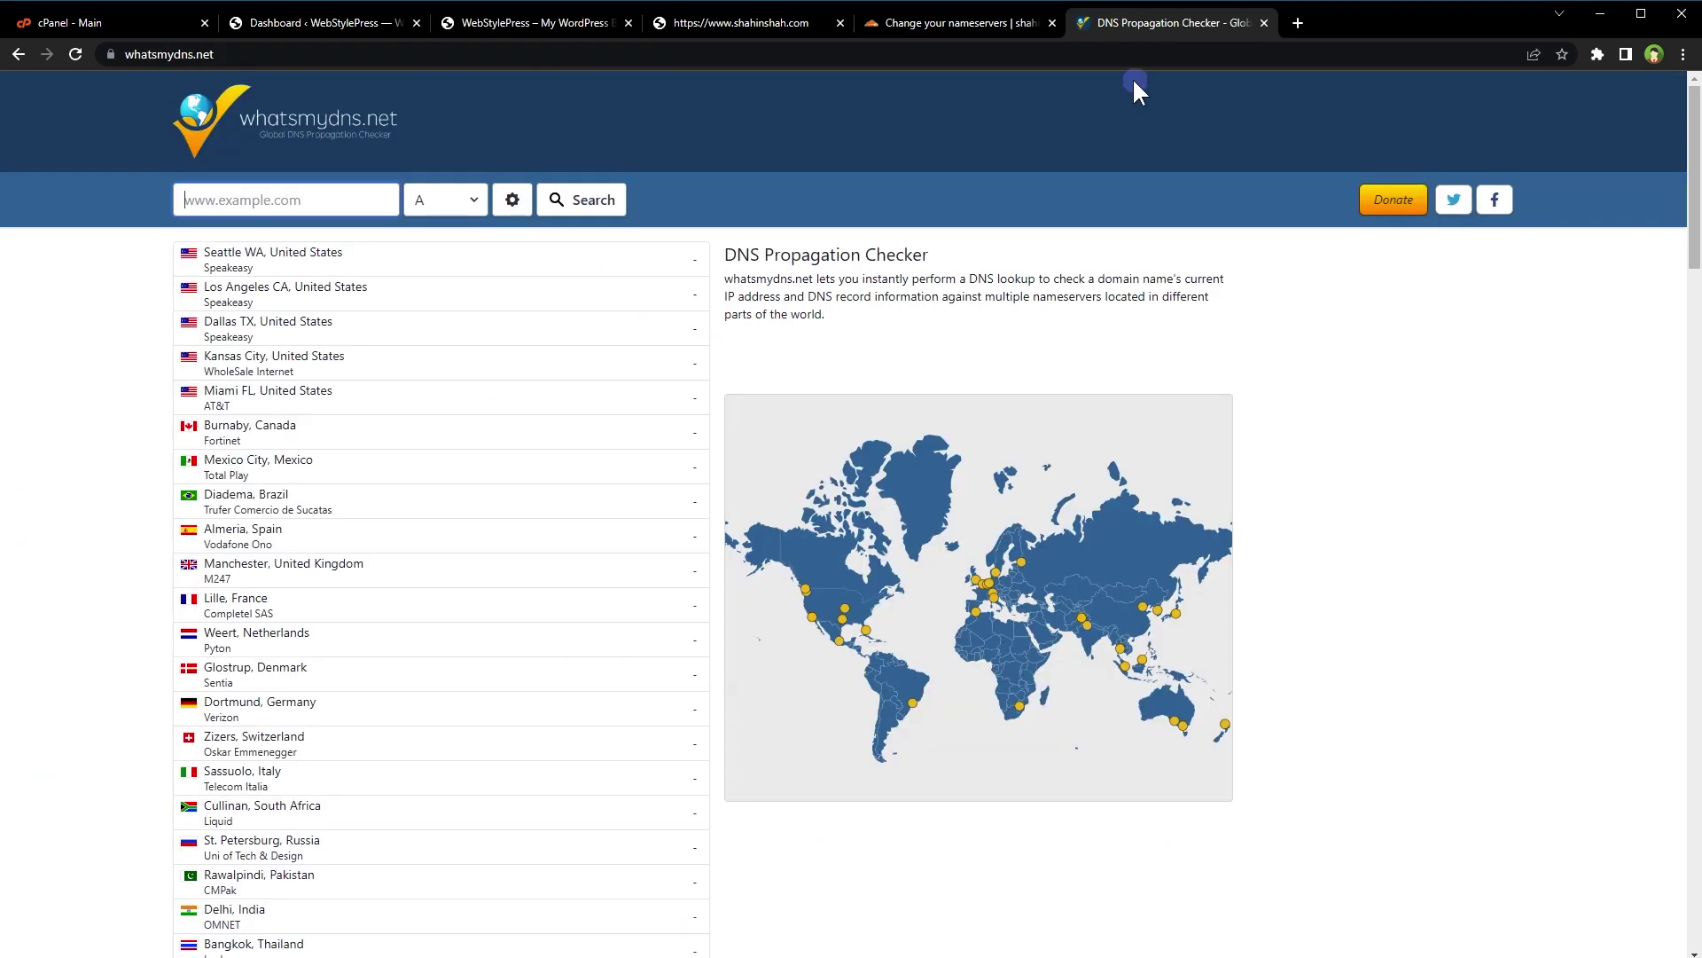
- Run an NS record lookup for shahinshah.com, then repeat the search to confirm propagation
{"action": "left_click", "coordinate": [351, 200]}
{"action": "type", "text": "https://www.shahinshah.com/"}
{"action": "left_click", "coordinate": [433, 198]}
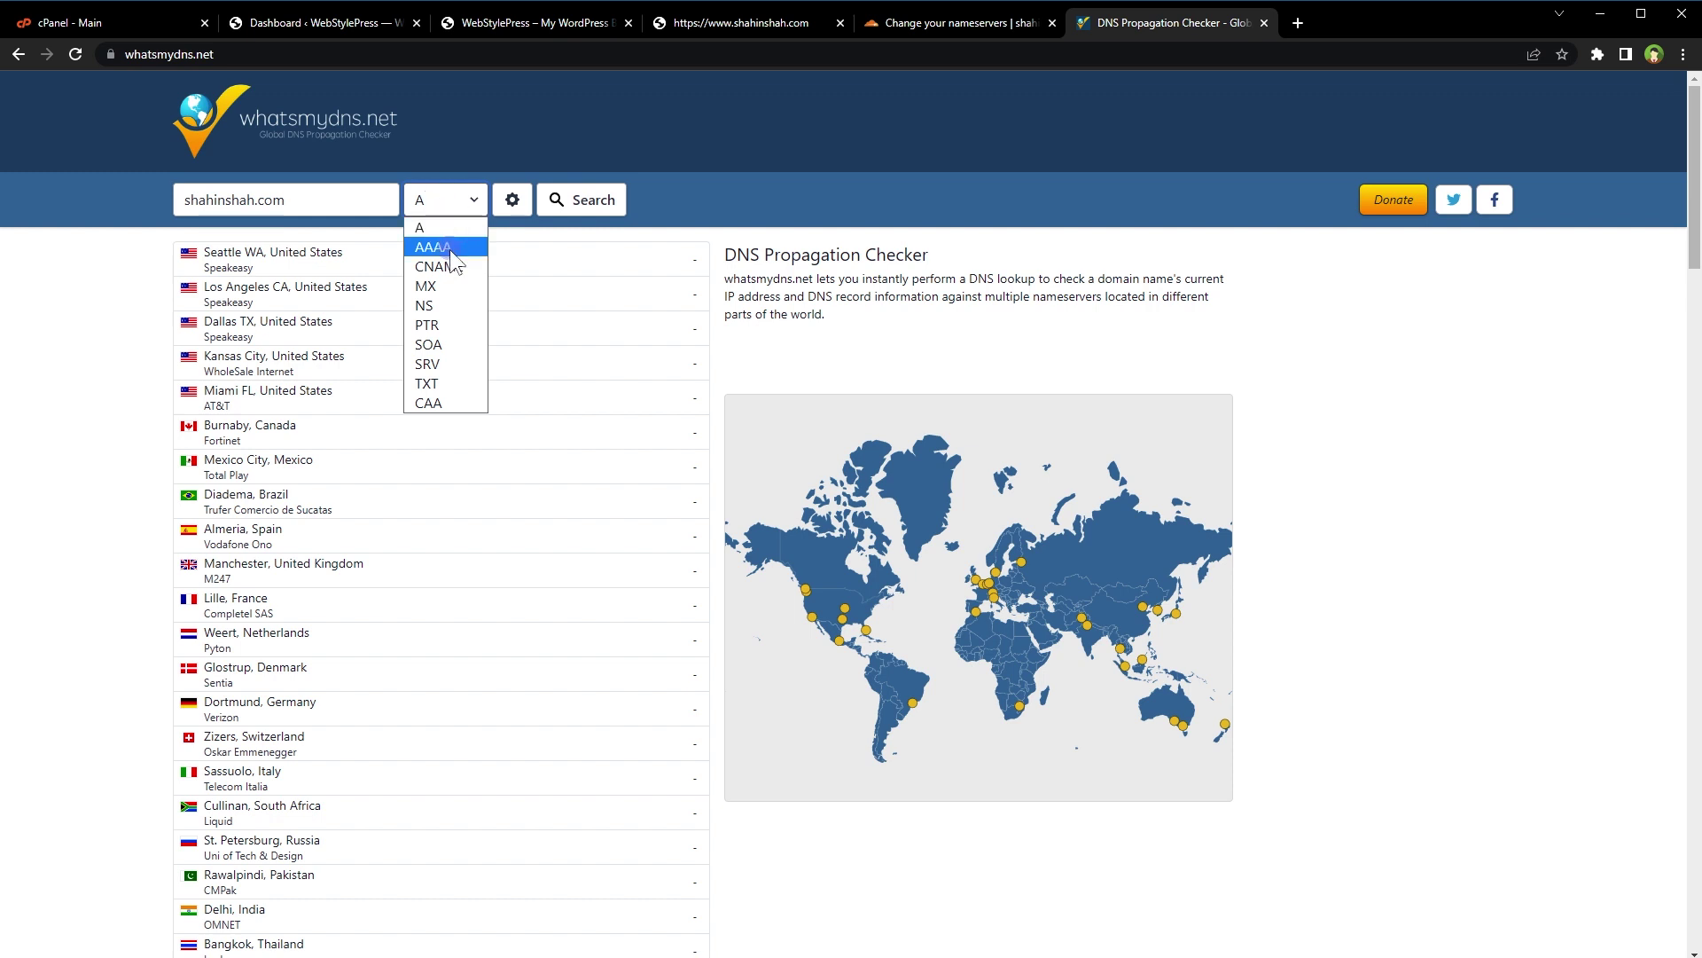
{"action": "left_click", "coordinate": [447, 305]}
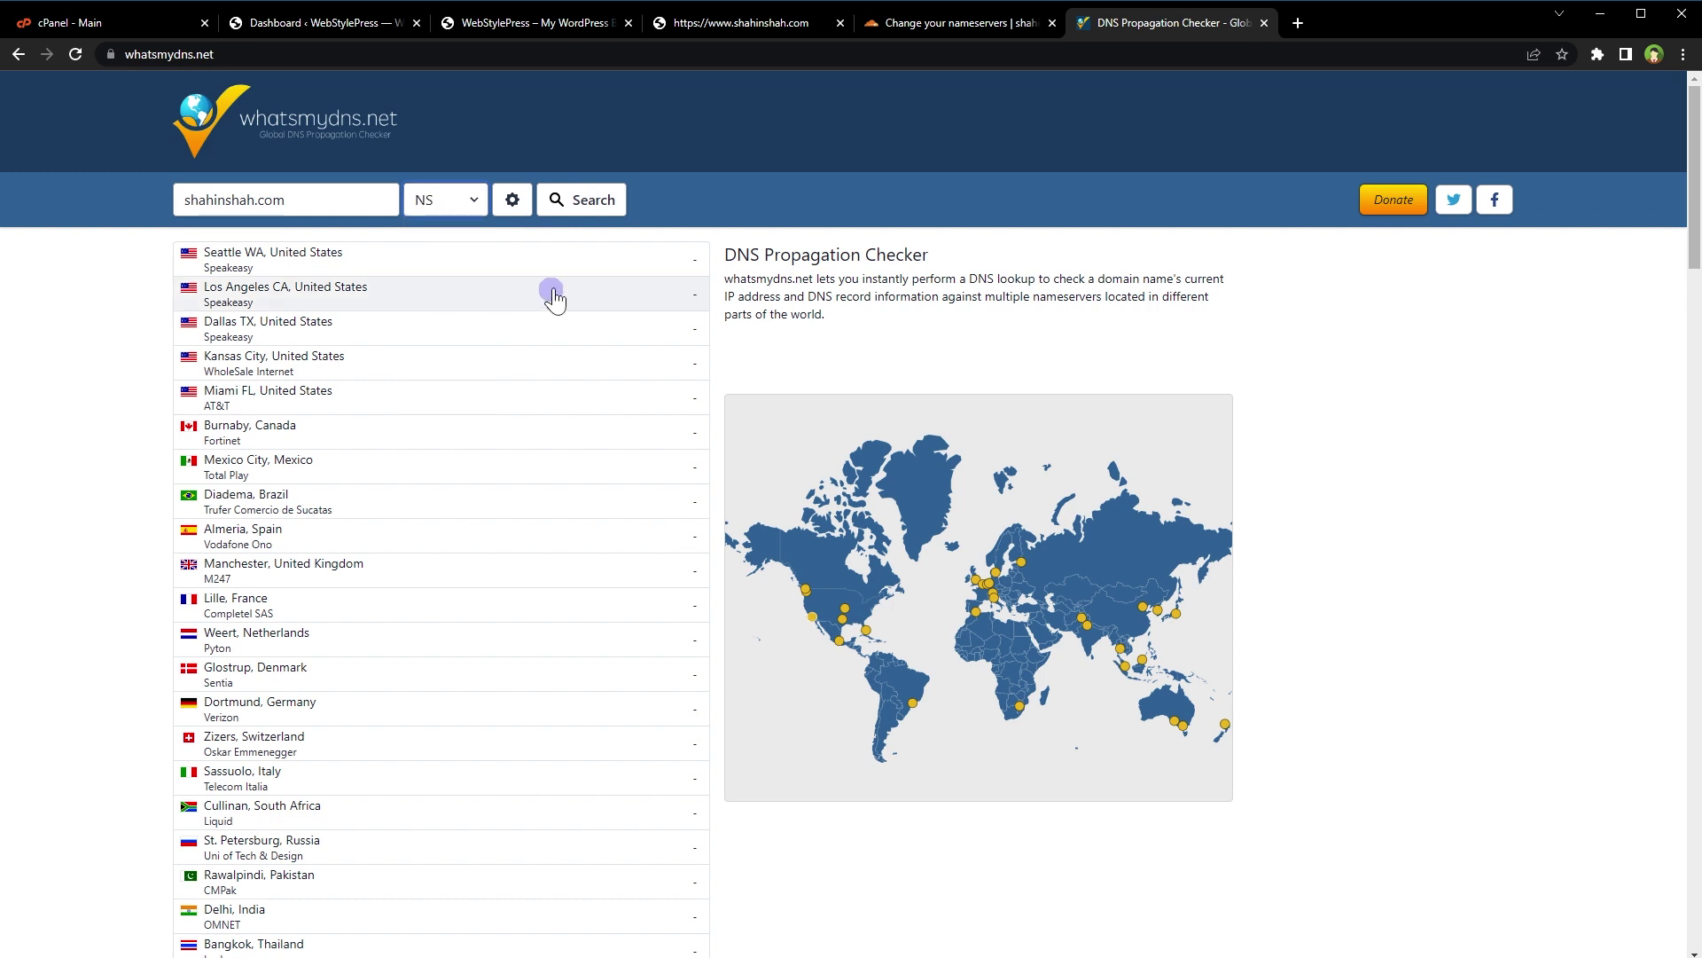
{"action": "left_click", "coordinate": [575, 210]}
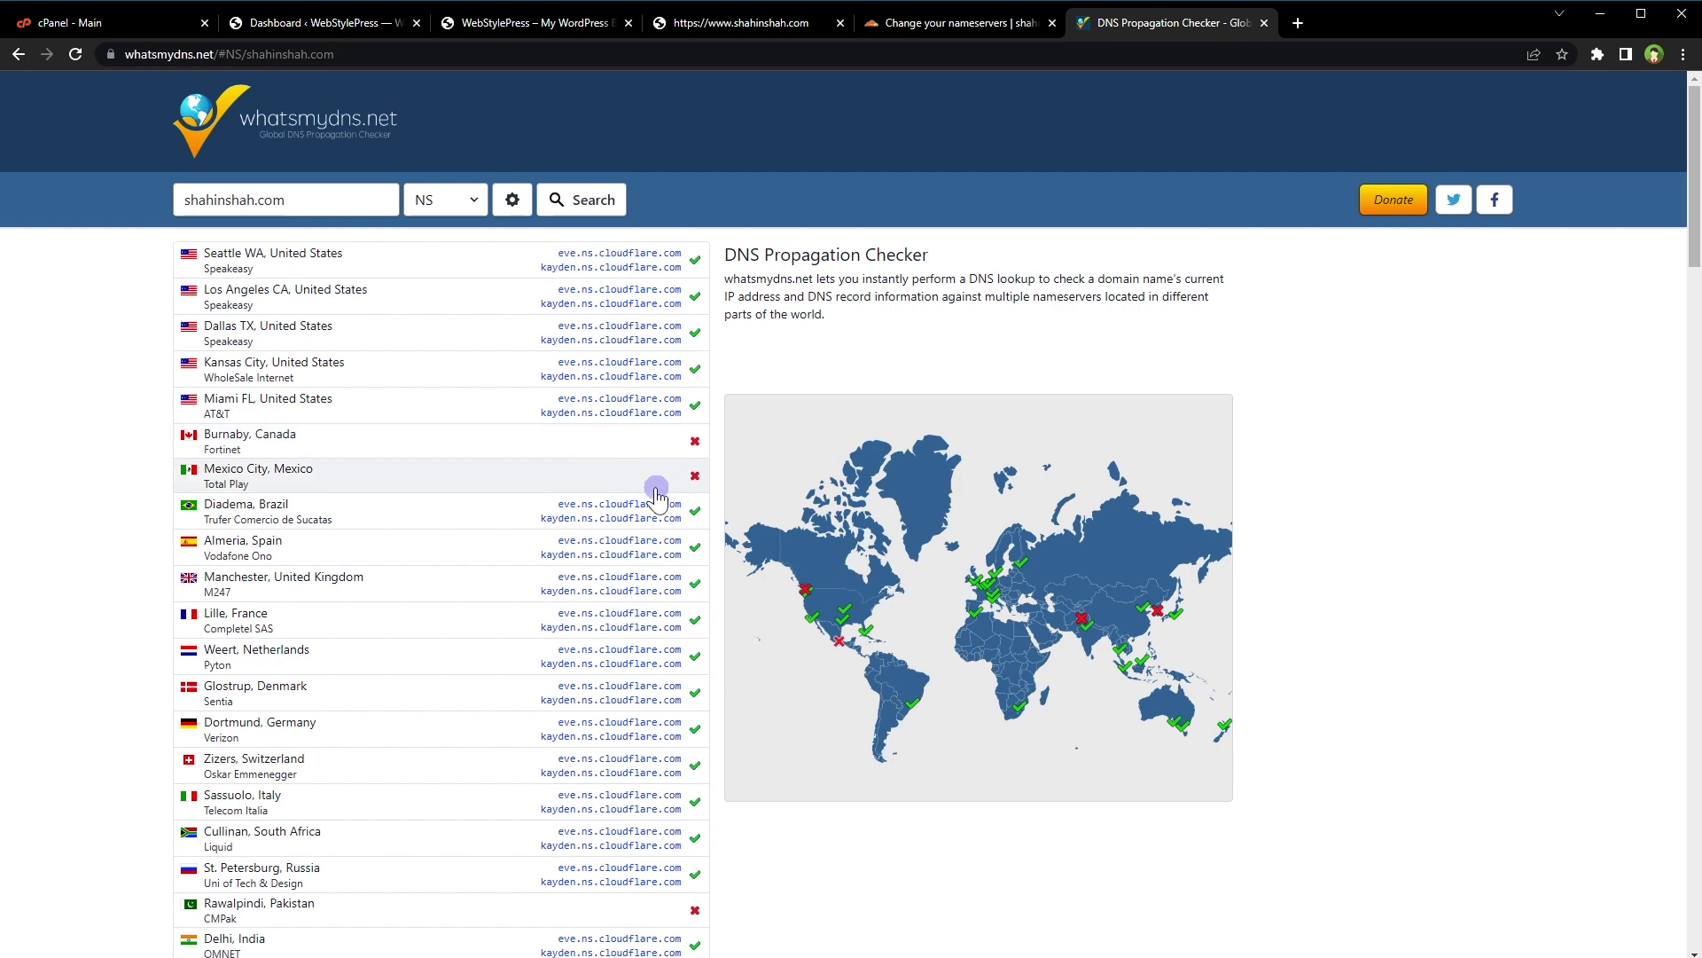
{"action": "left_click", "coordinate": [615, 212]}
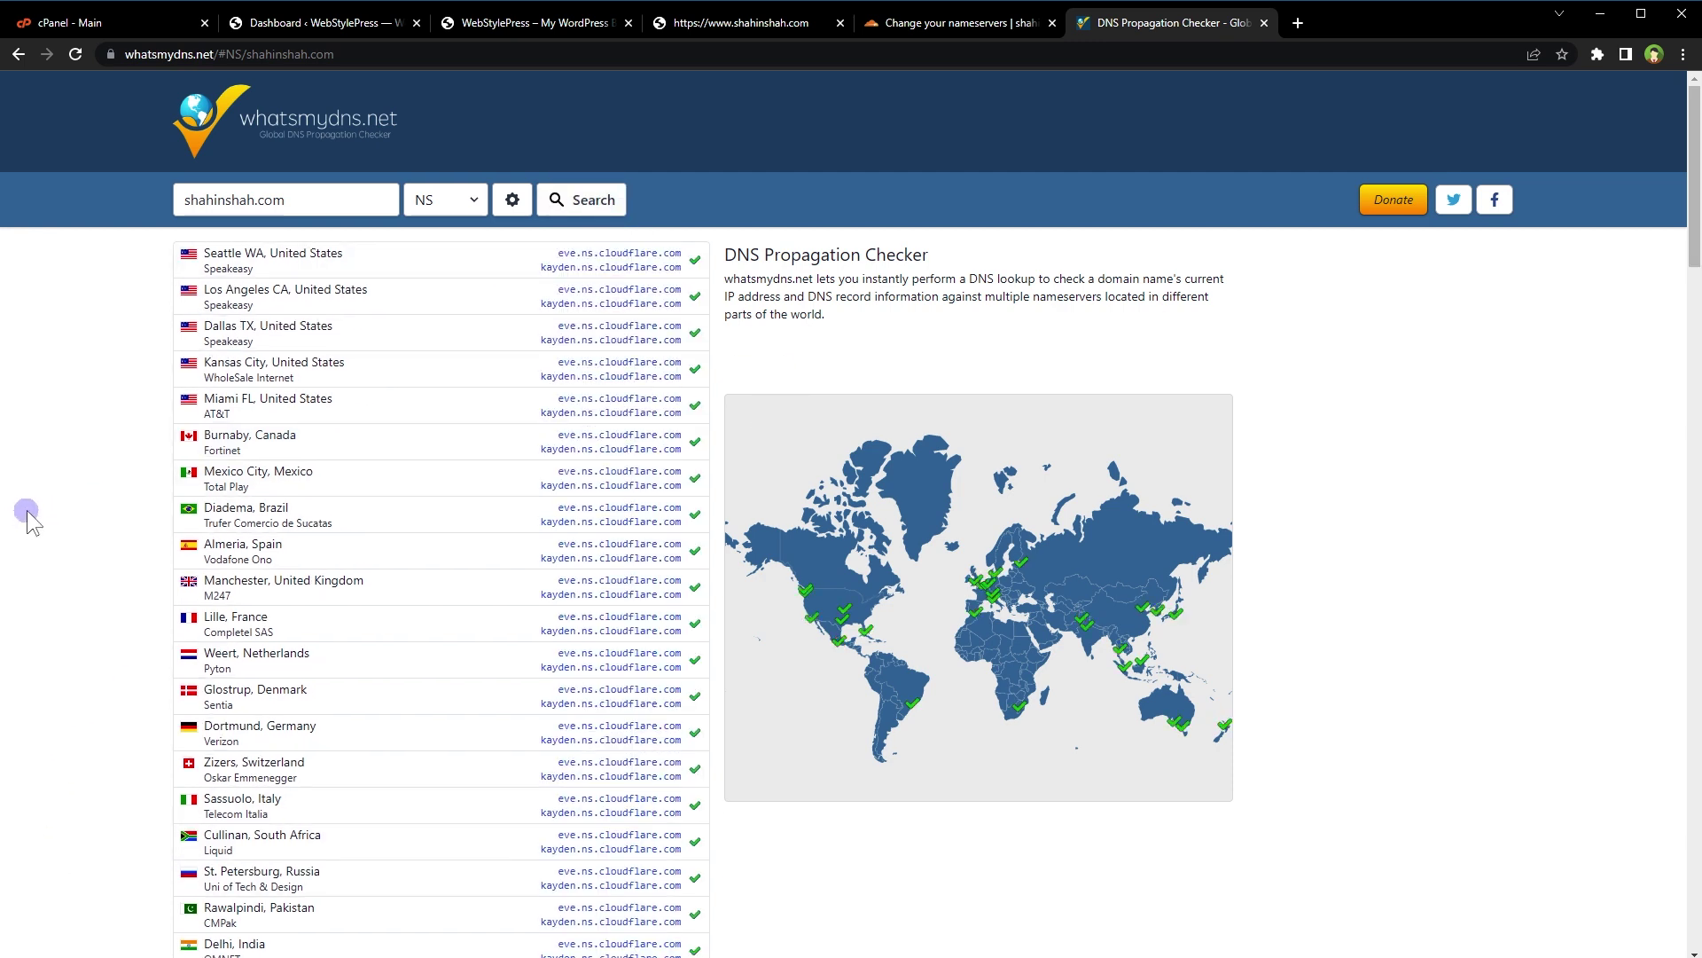
{"action": "scroll", "coordinate": [28, 509], "scroll_direction": "down", "scroll_amount": 2}
{"action": "scroll", "coordinate": [34, 510], "scroll_direction": "down", "scroll_amount": 2}
{"action": "scroll", "coordinate": [39, 513], "scroll_direction": "up", "scroll_amount": 4}
- Back in Cloudflare, have it check the nameservers and start the quick start guide
{"action": "left_click", "coordinate": [881, 30]}
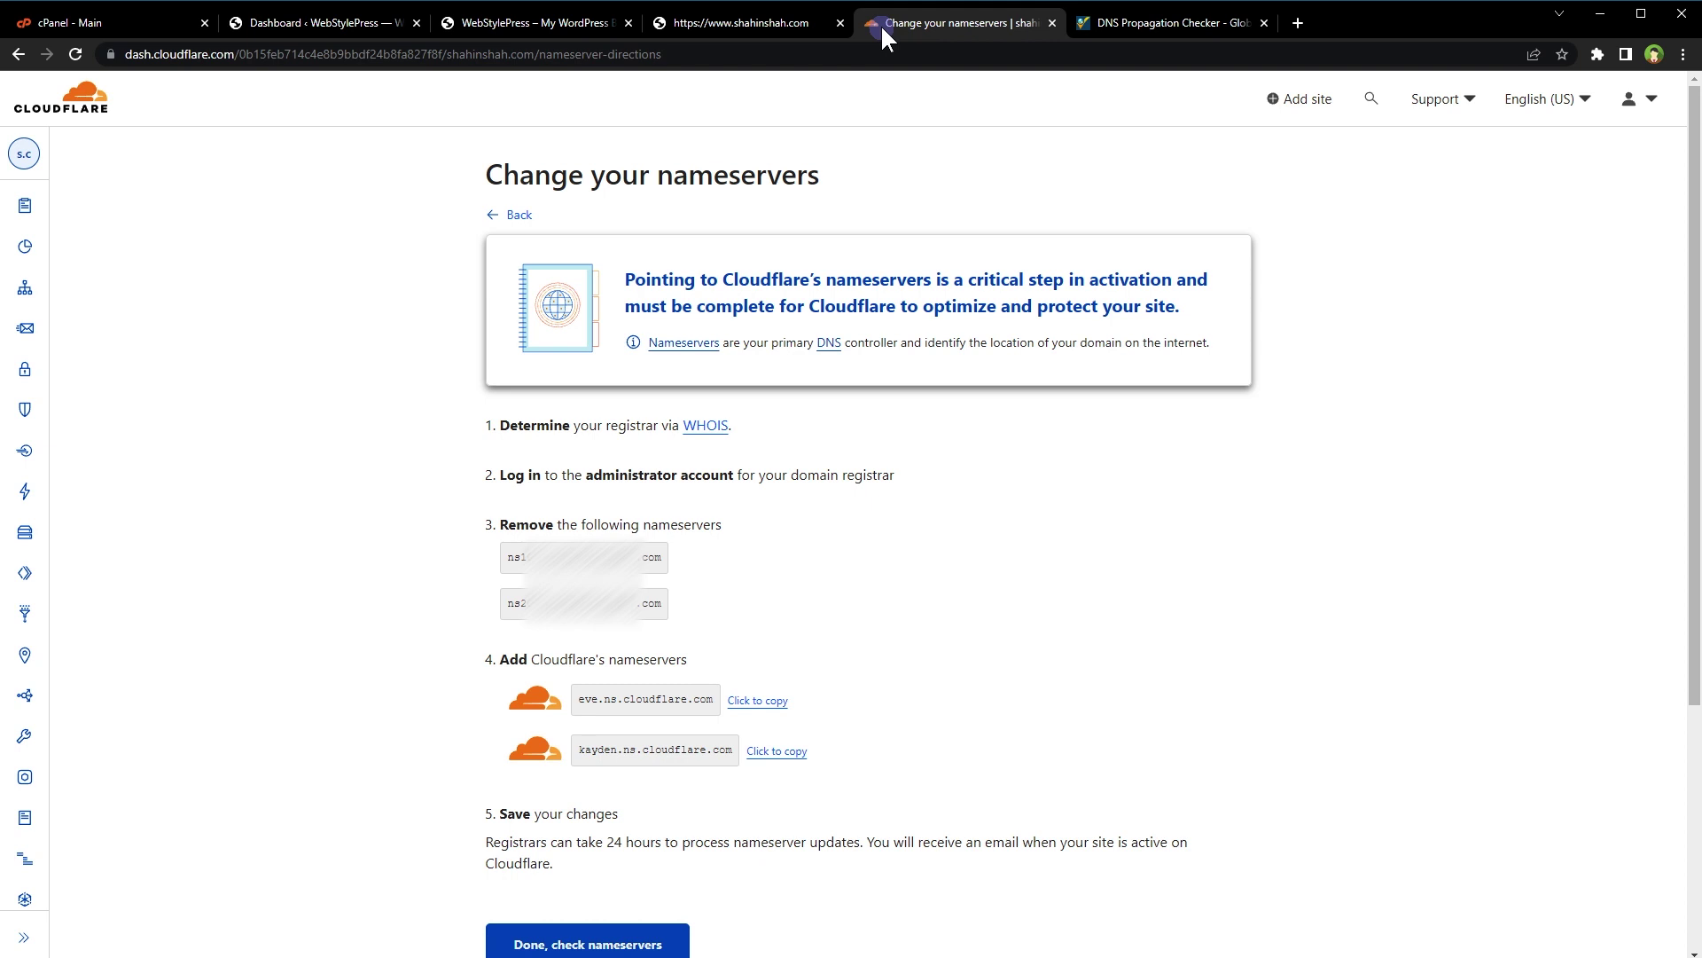
{"action": "scroll", "coordinate": [1237, 548], "scroll_direction": "down", "scroll_amount": 1}
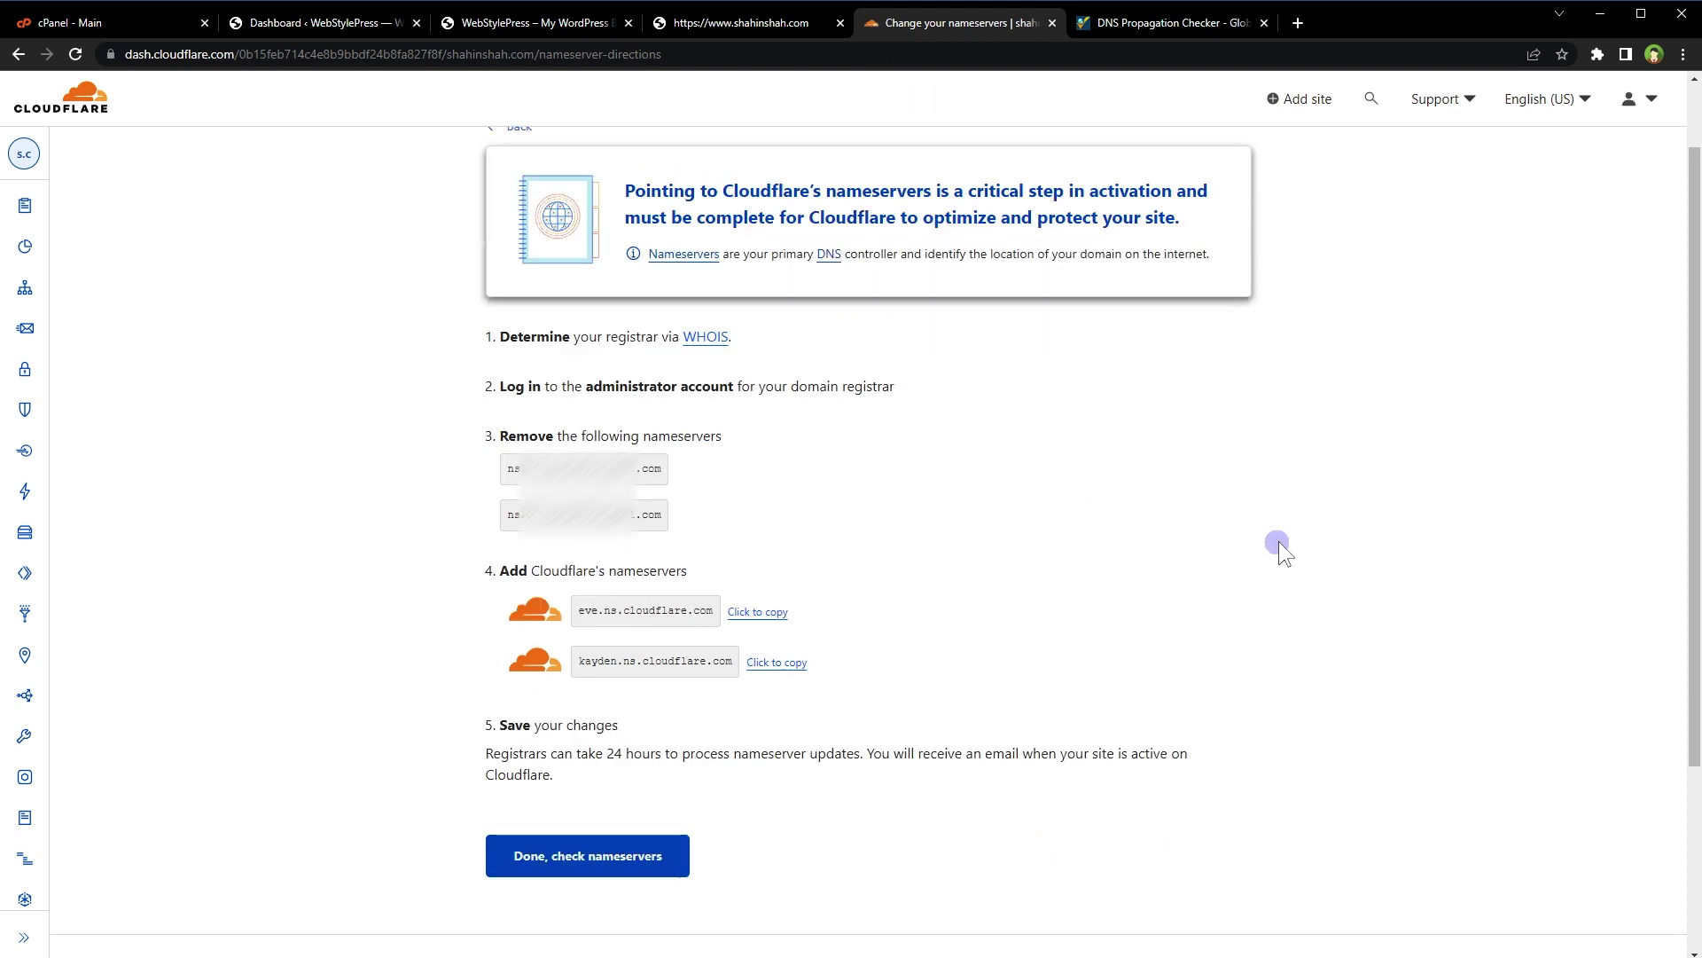
{"action": "left_click", "coordinate": [595, 852]}
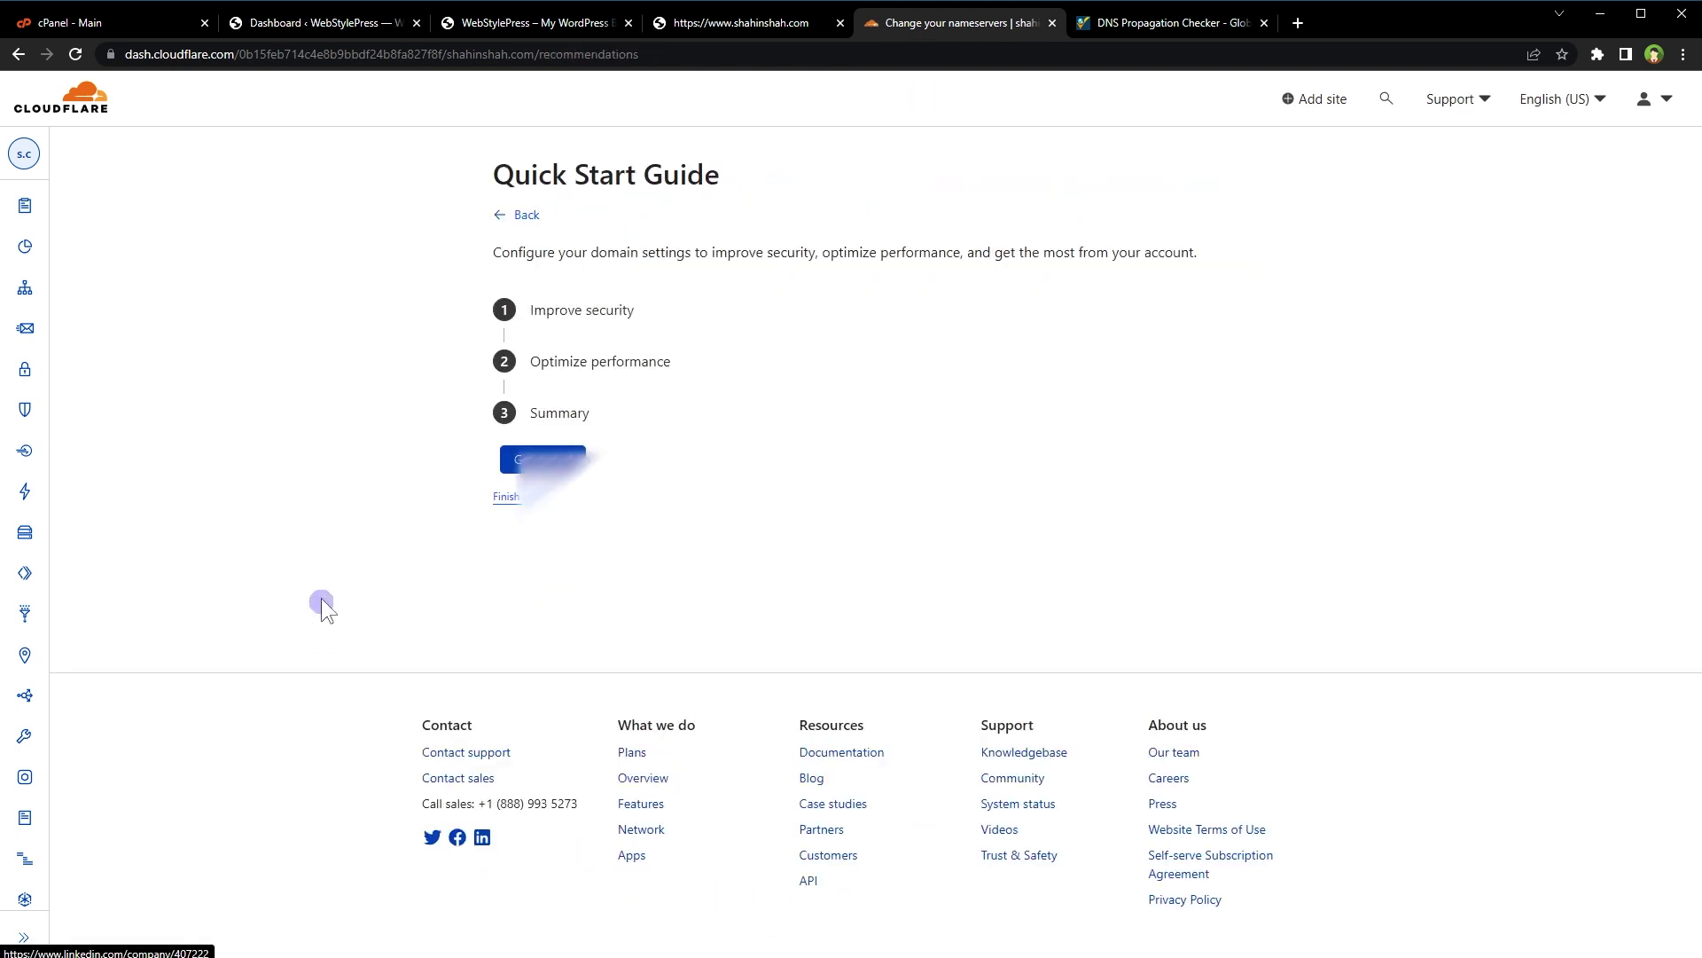
{"action": "left_click", "coordinate": [544, 460]}
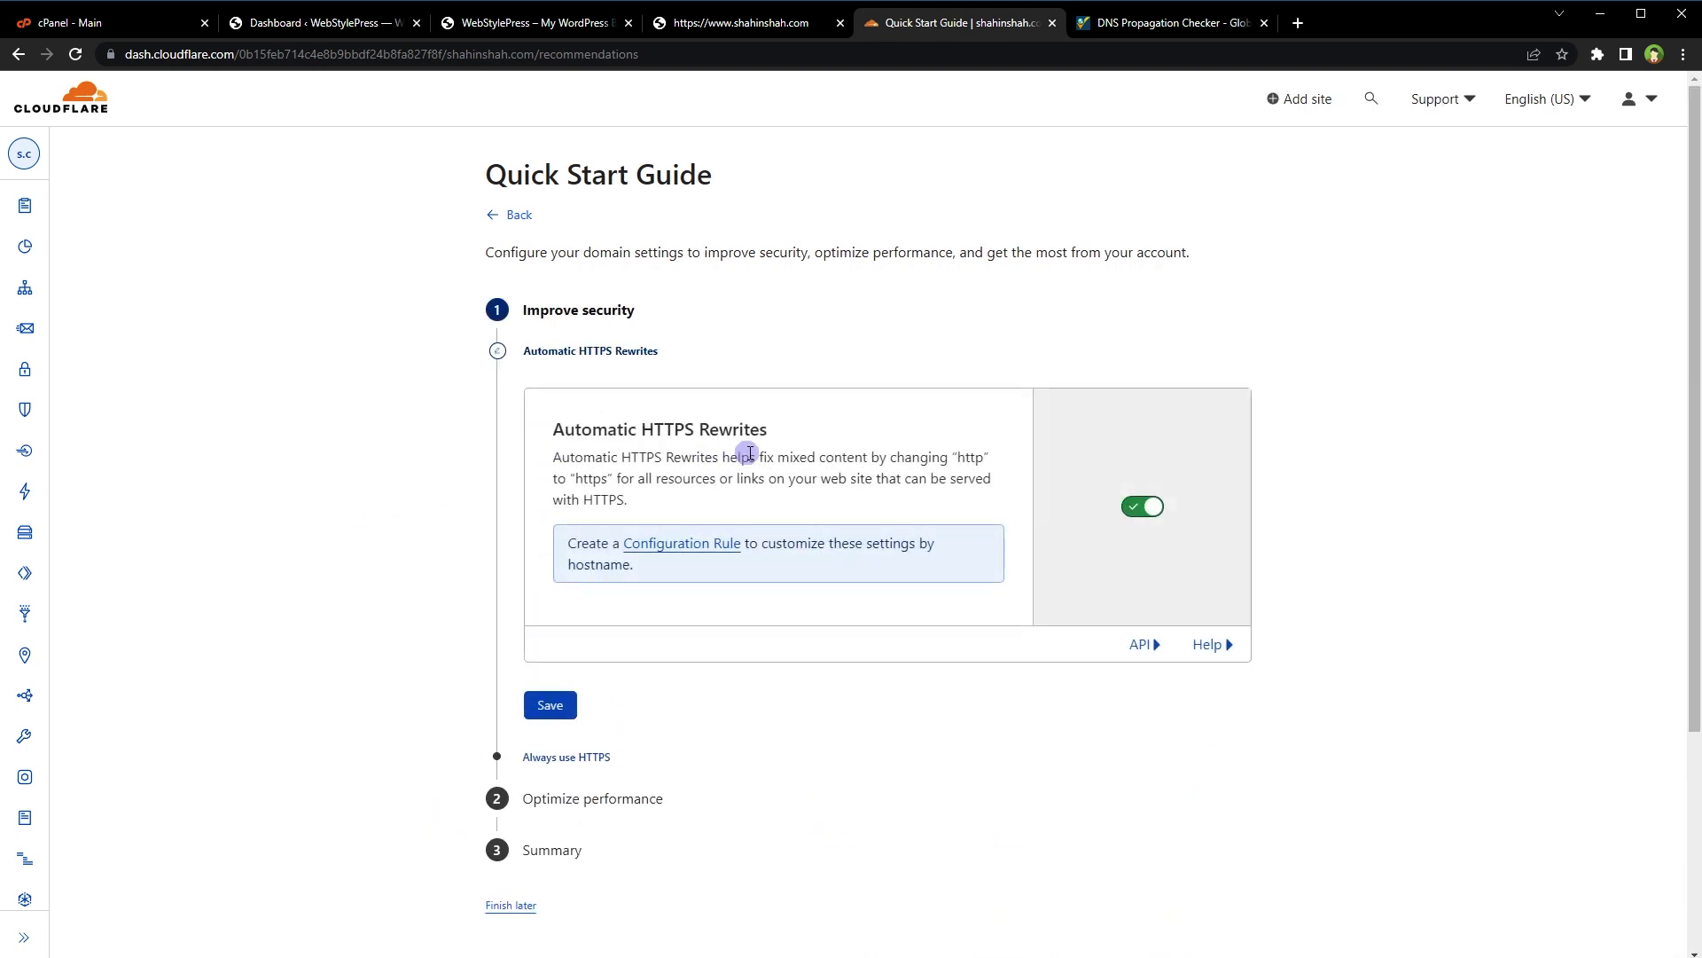
- Turn on Automatic HTTPS Rewrites and Always Use HTTPS, then finish the guide with Brotli on
{"action": "left_click_drag", "start_coordinate": [554, 428], "coordinate": [739, 430]}
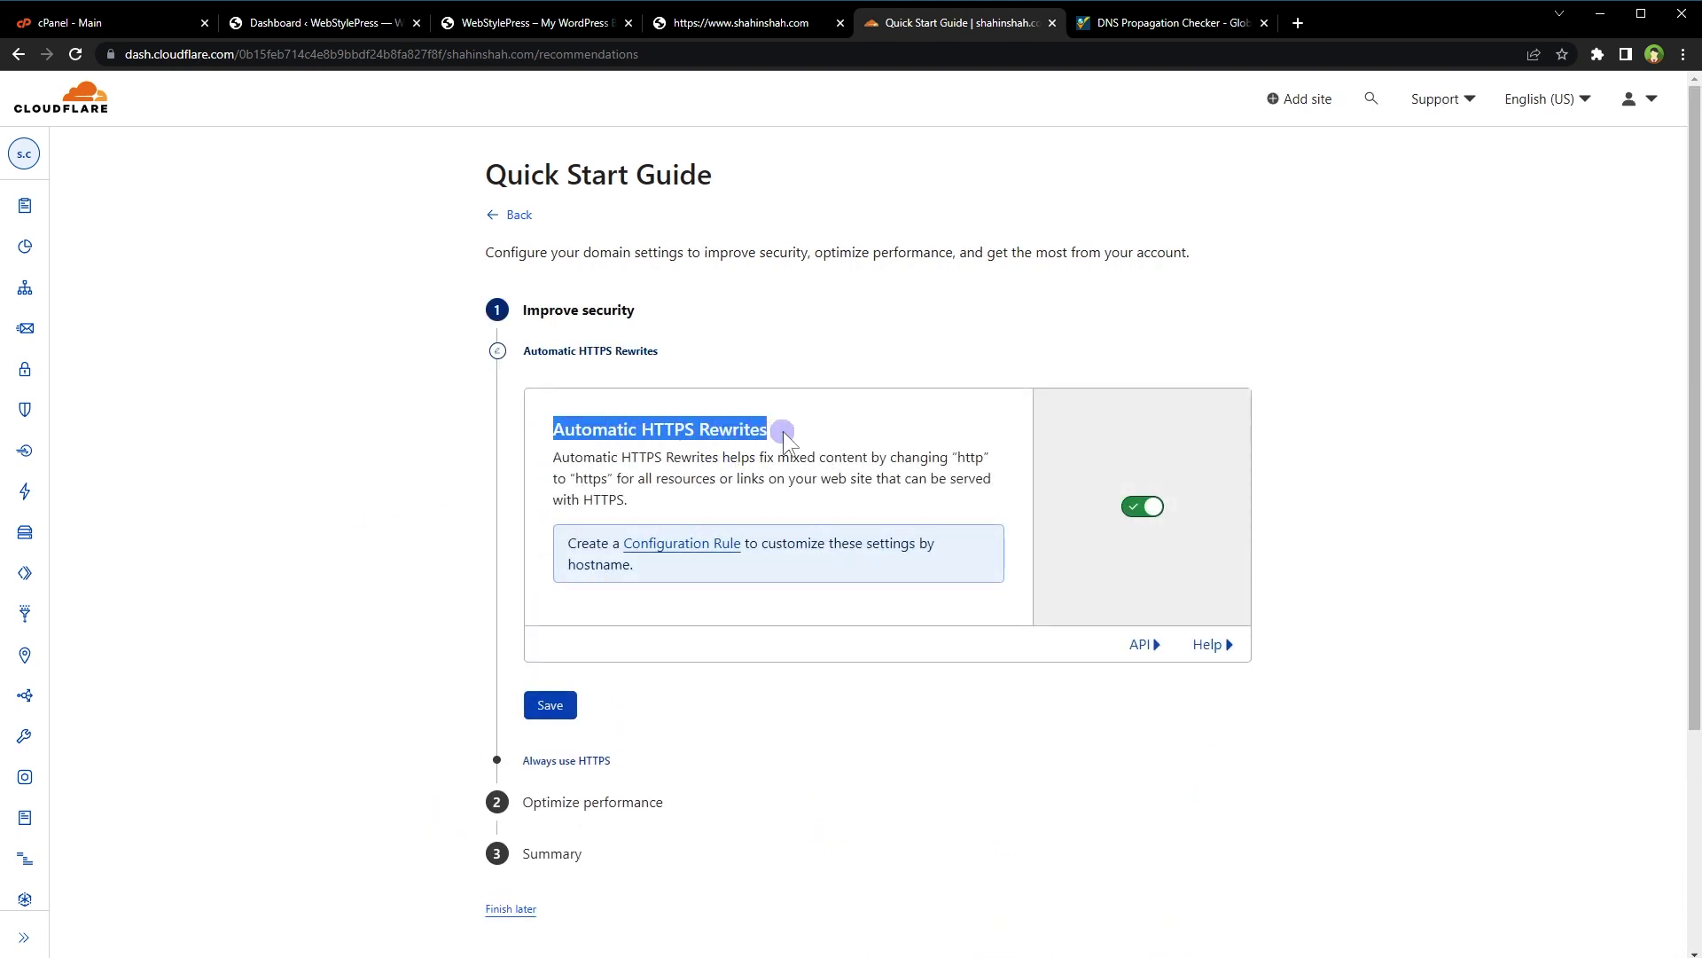
{"action": "left_click", "coordinate": [1141, 508]}
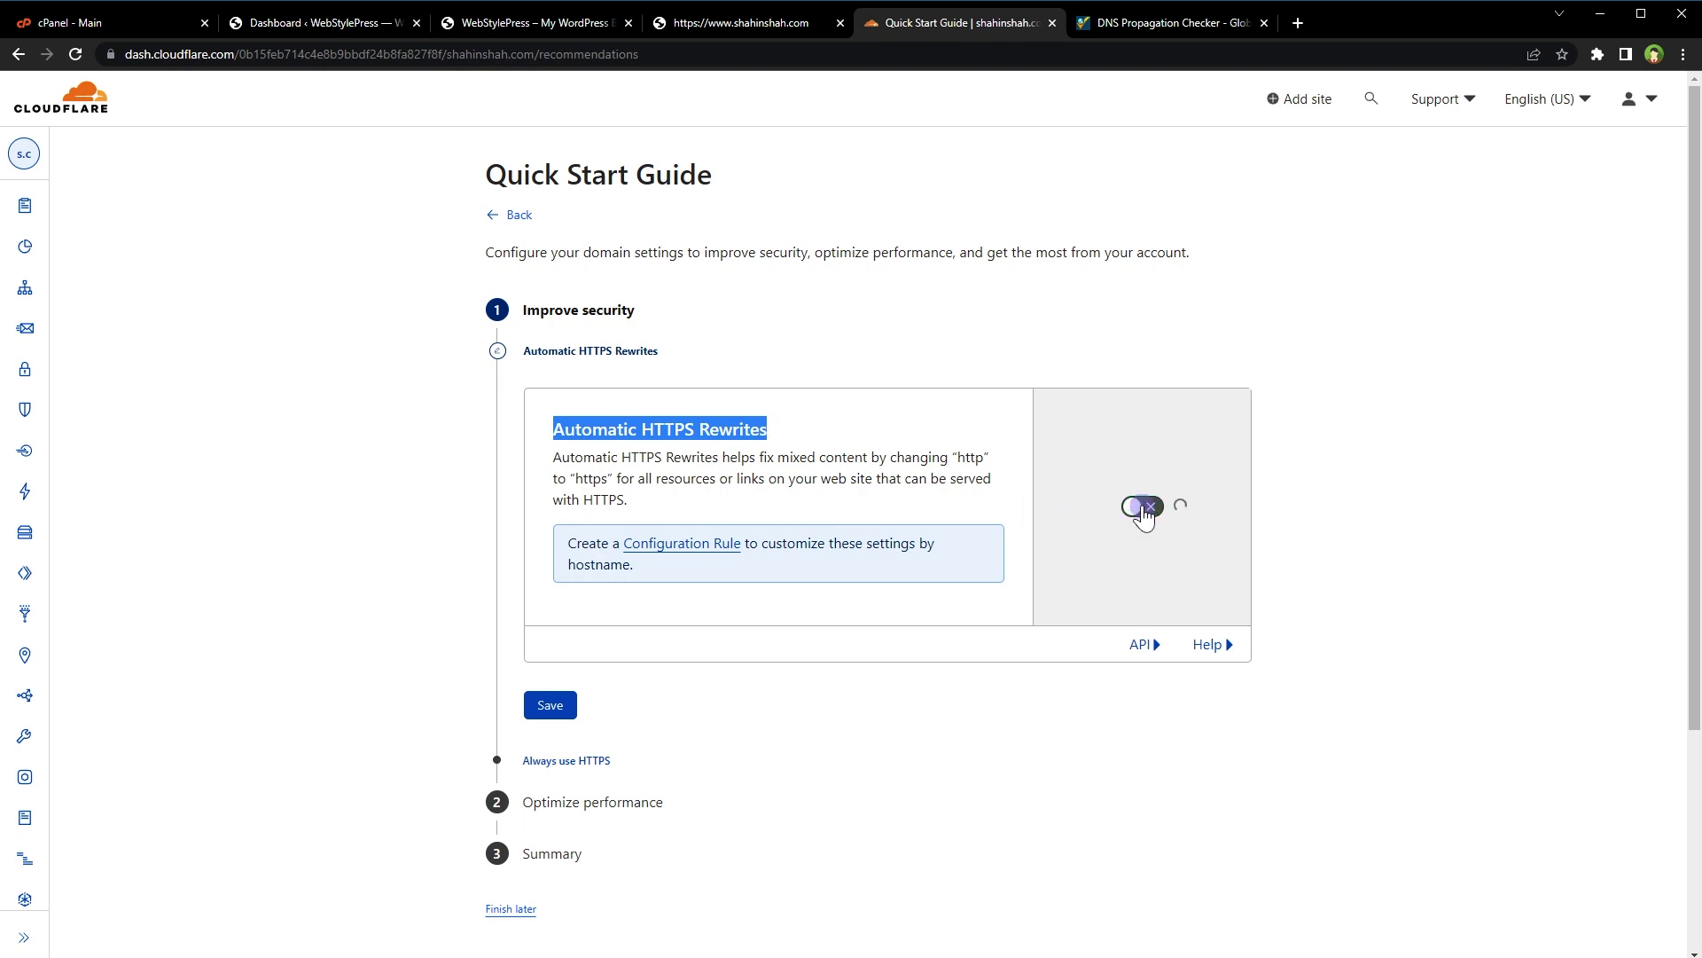
{"action": "left_click", "coordinate": [542, 722]}
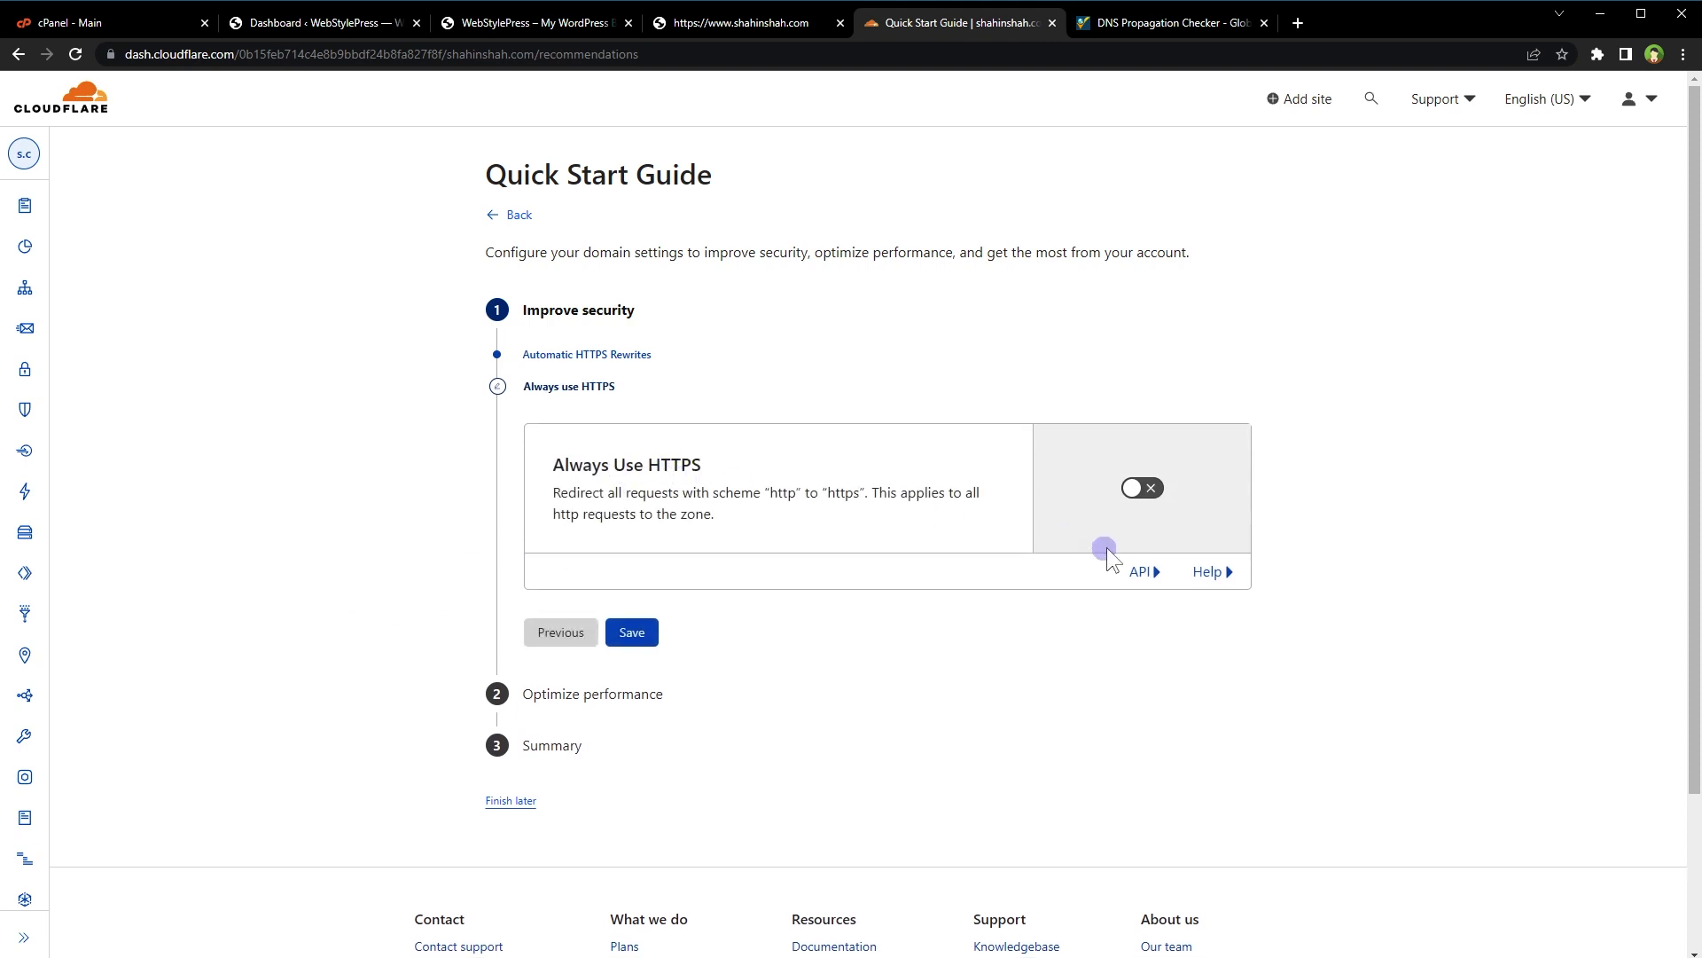
{"action": "left_click", "coordinate": [1147, 490]}
{"action": "left_click", "coordinate": [631, 666]}
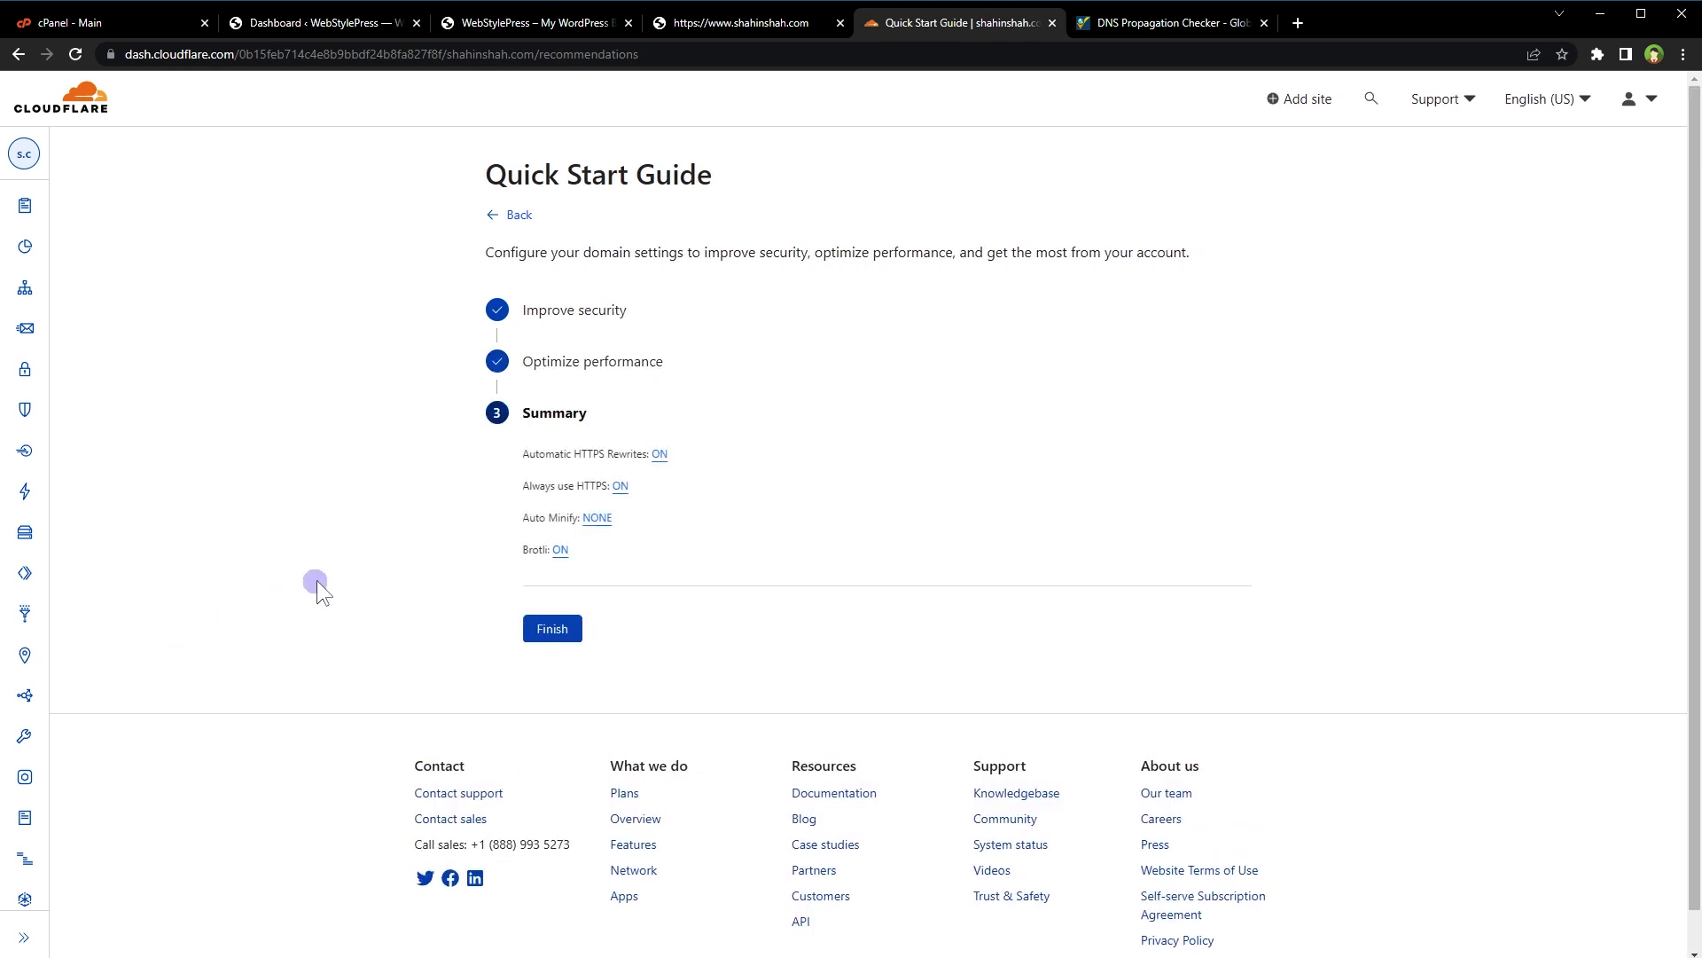
{"action": "left_click", "coordinate": [532, 636]}
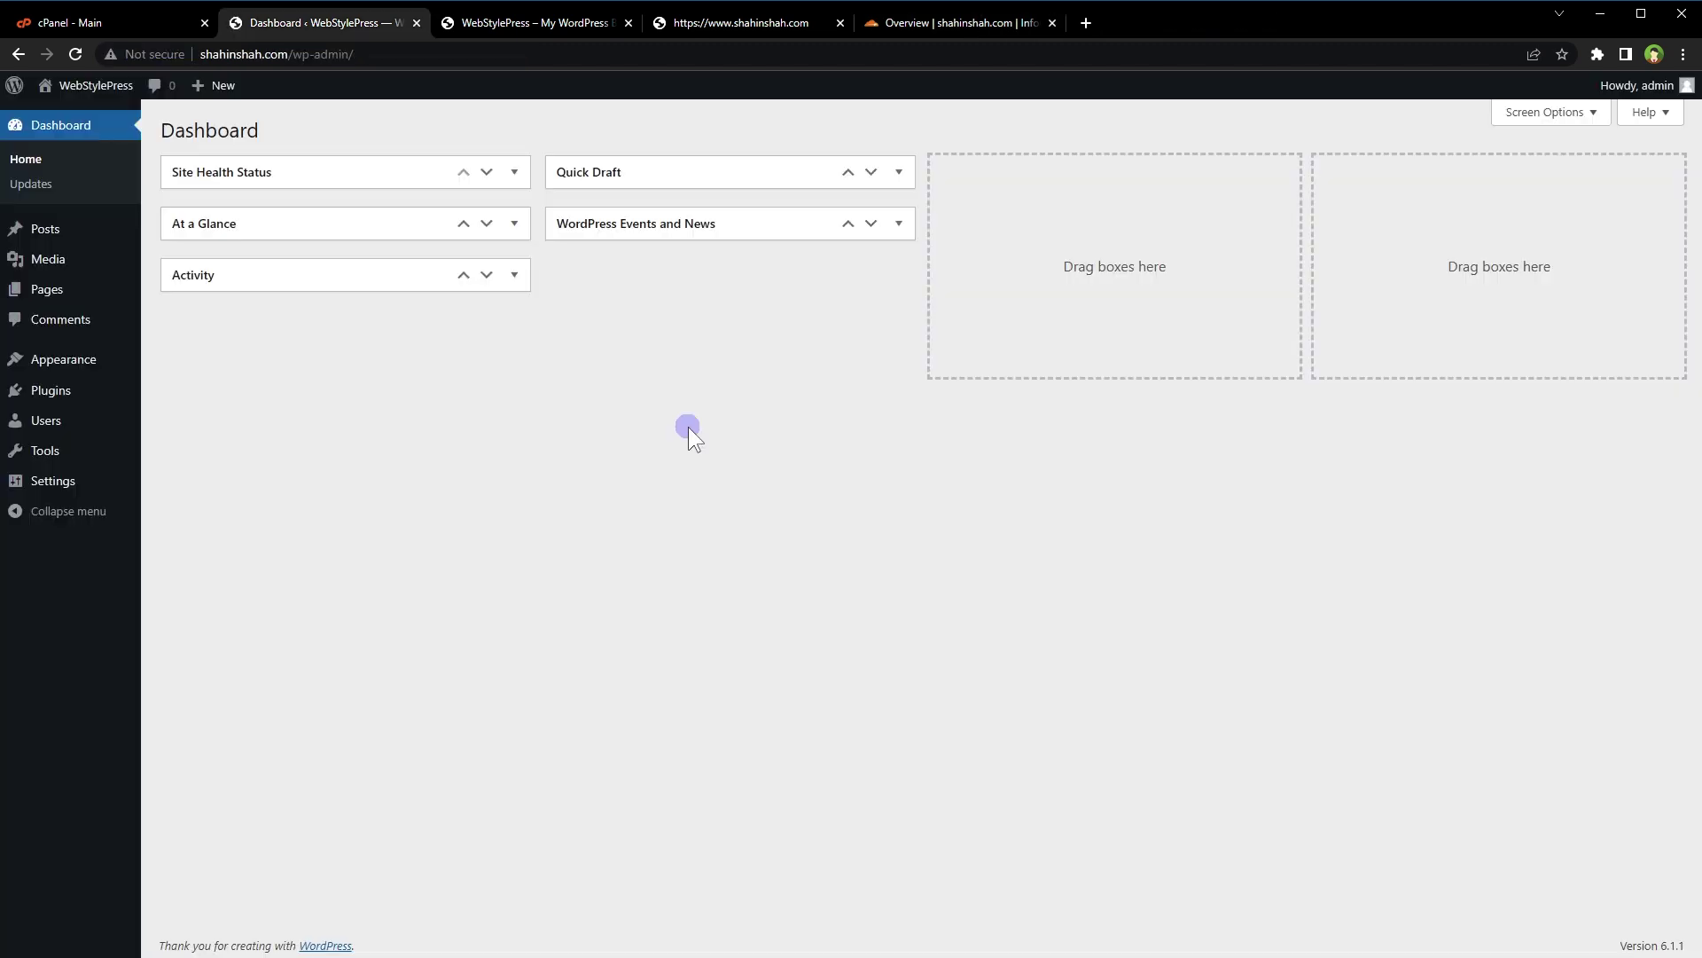
{"action": "mouse_move", "coordinate": [51, 390]}
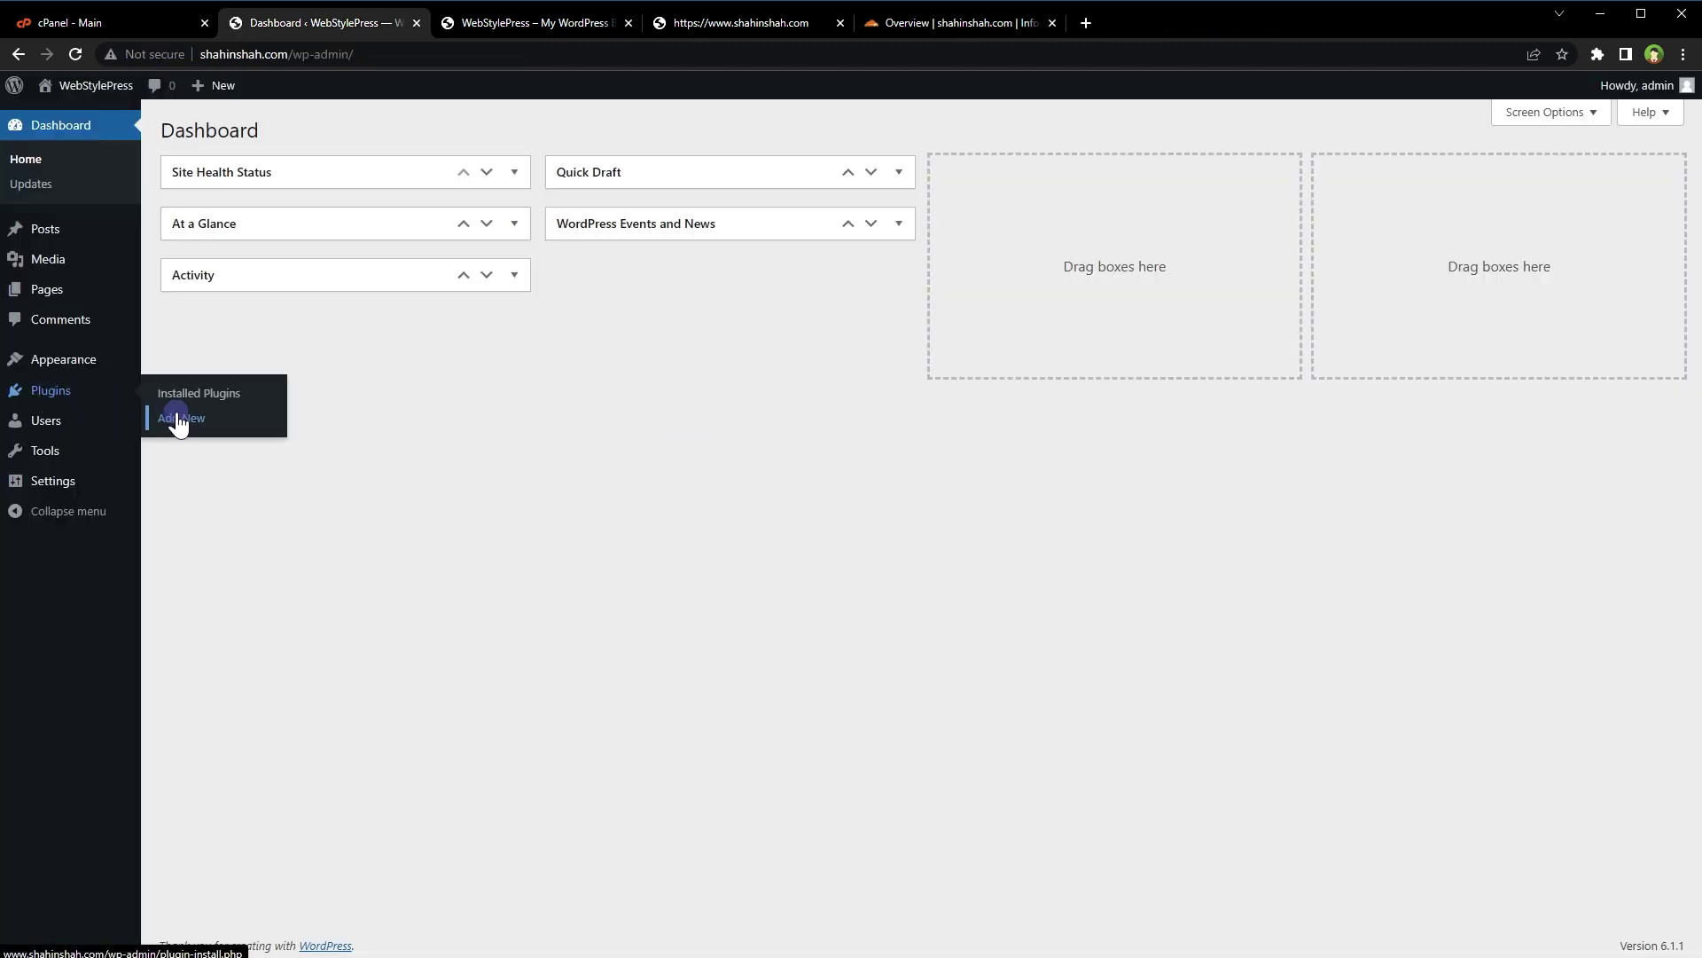
- Install and activate the official Cloudflare plugin from the WordPress plugin directory
{"action": "left_click", "coordinate": [194, 418]}
{"action": "left_click", "coordinate": [1486, 186]}
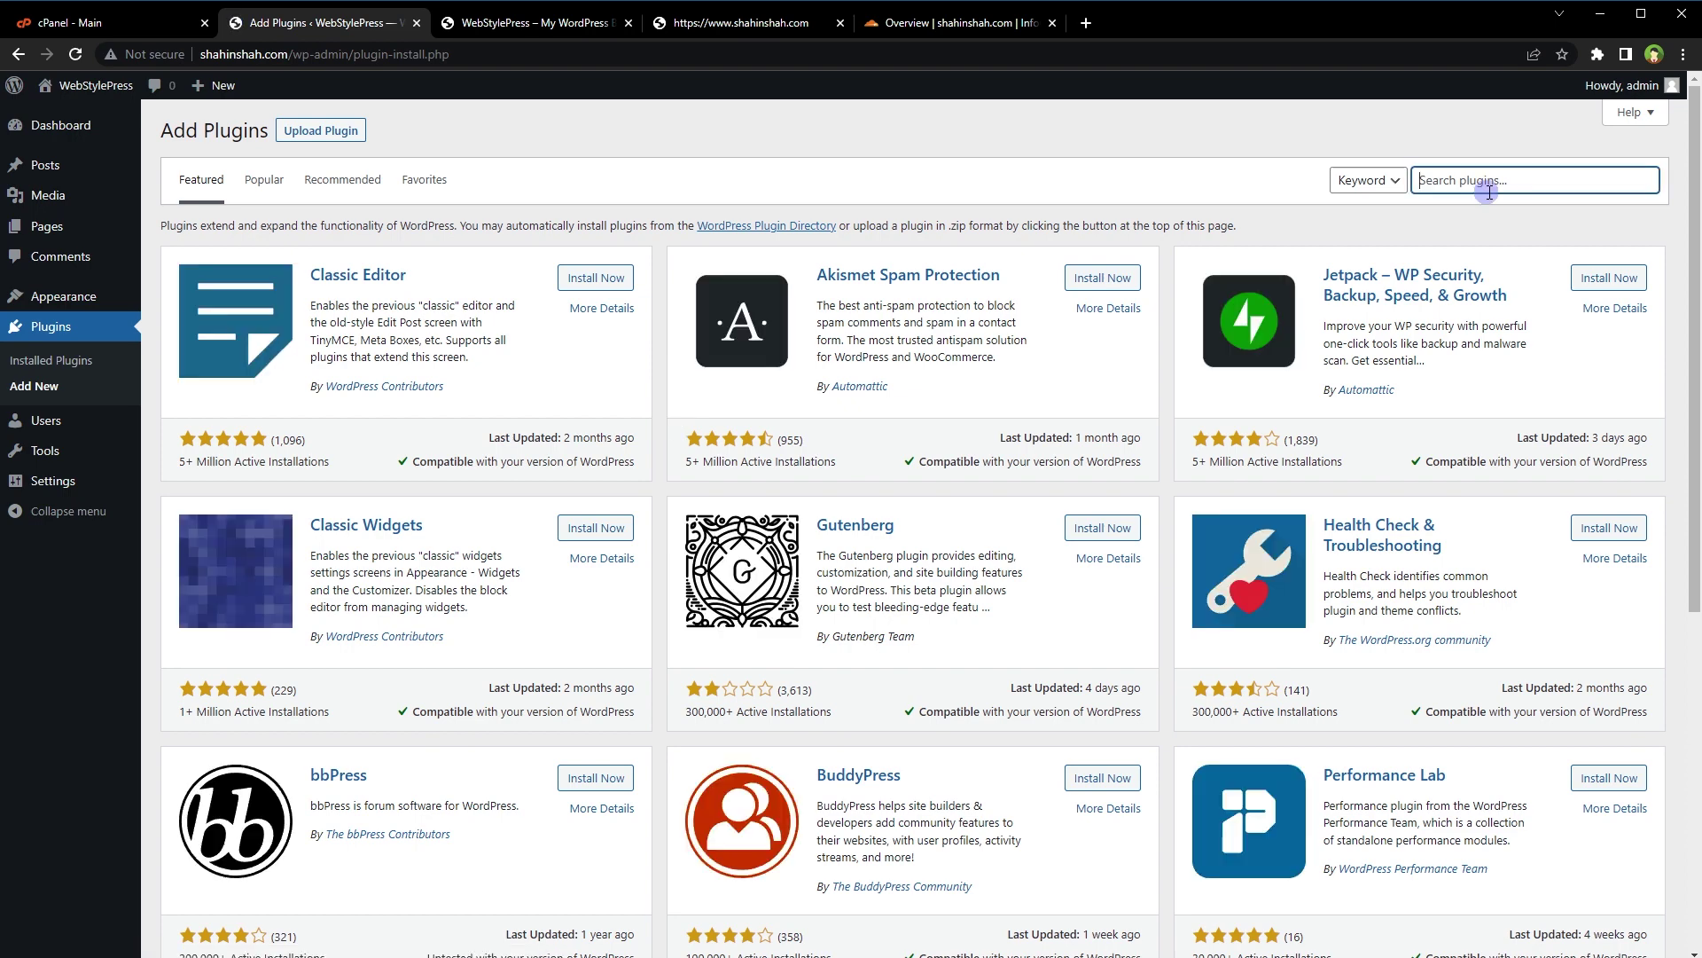
{"action": "type", "text": "cloudflare"}
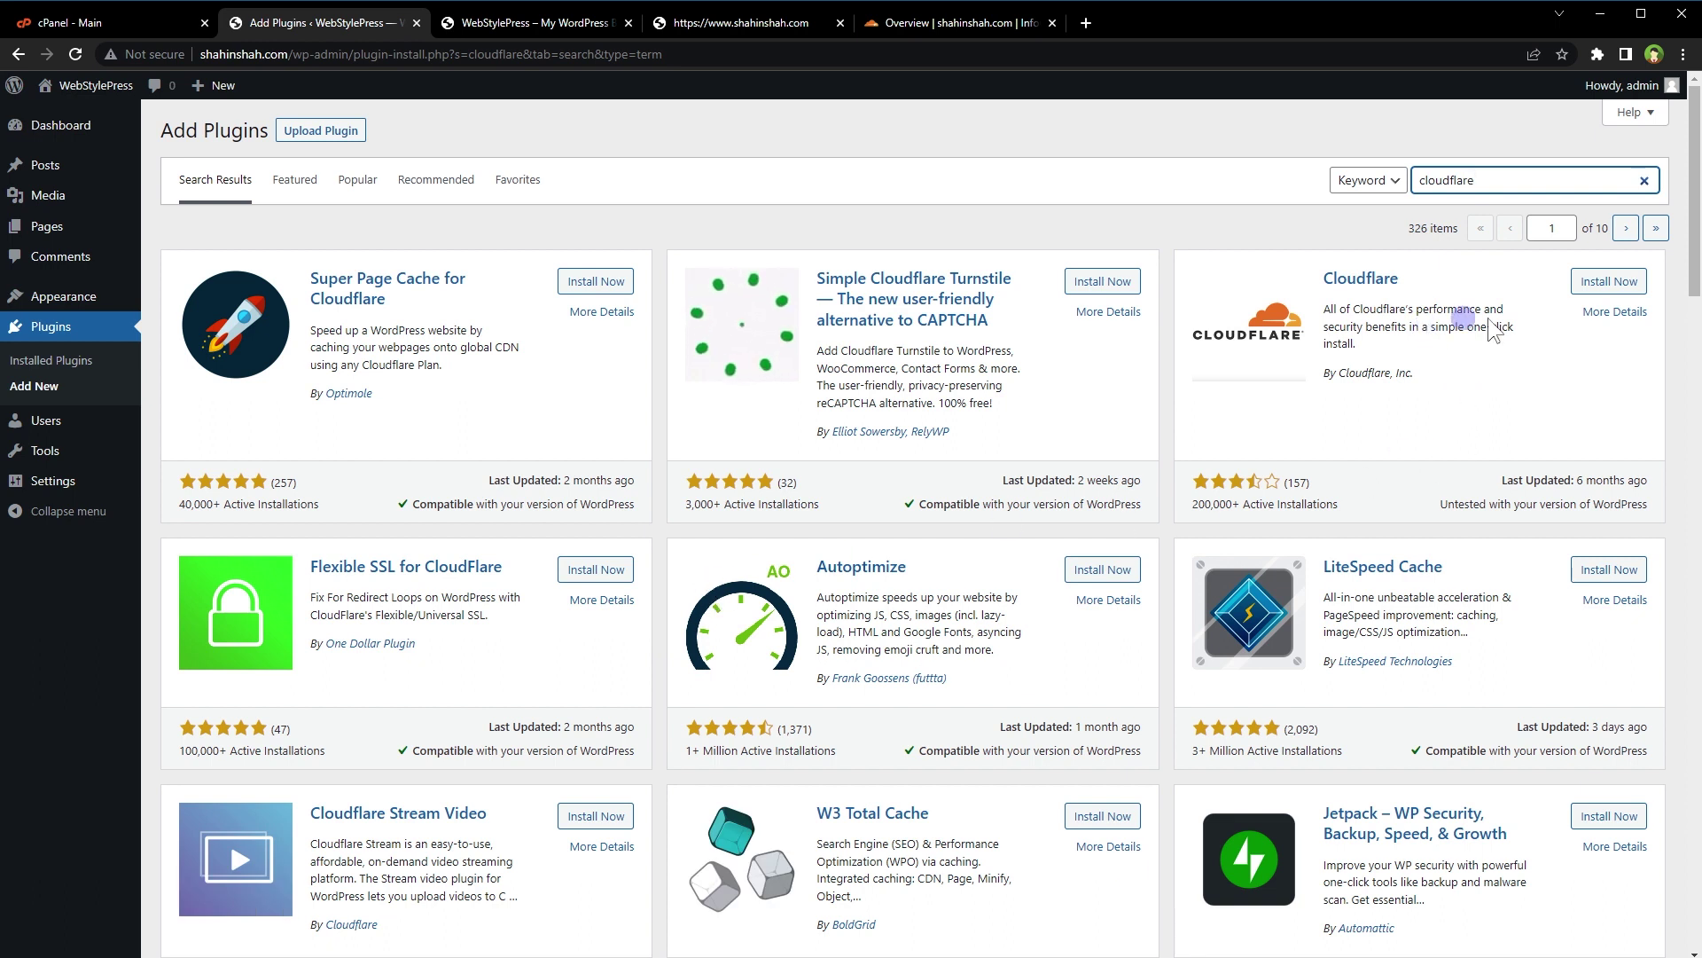
{"action": "left_click", "coordinate": [1610, 286]}
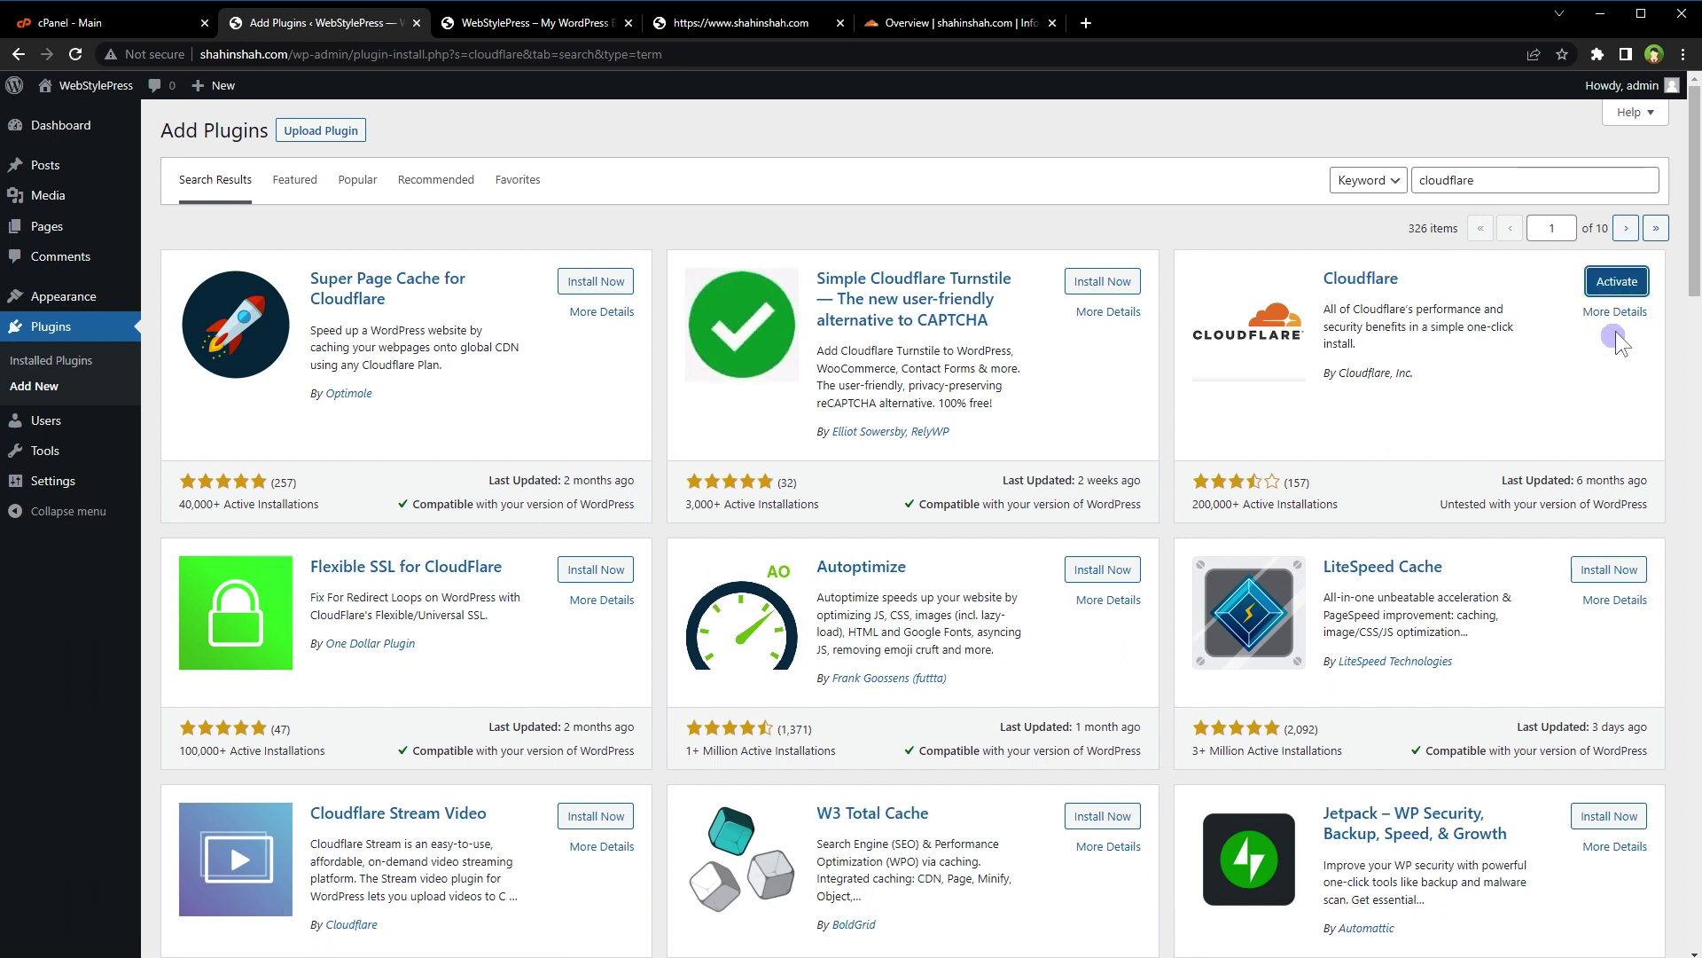
{"action": "left_click", "coordinate": [1616, 281]}
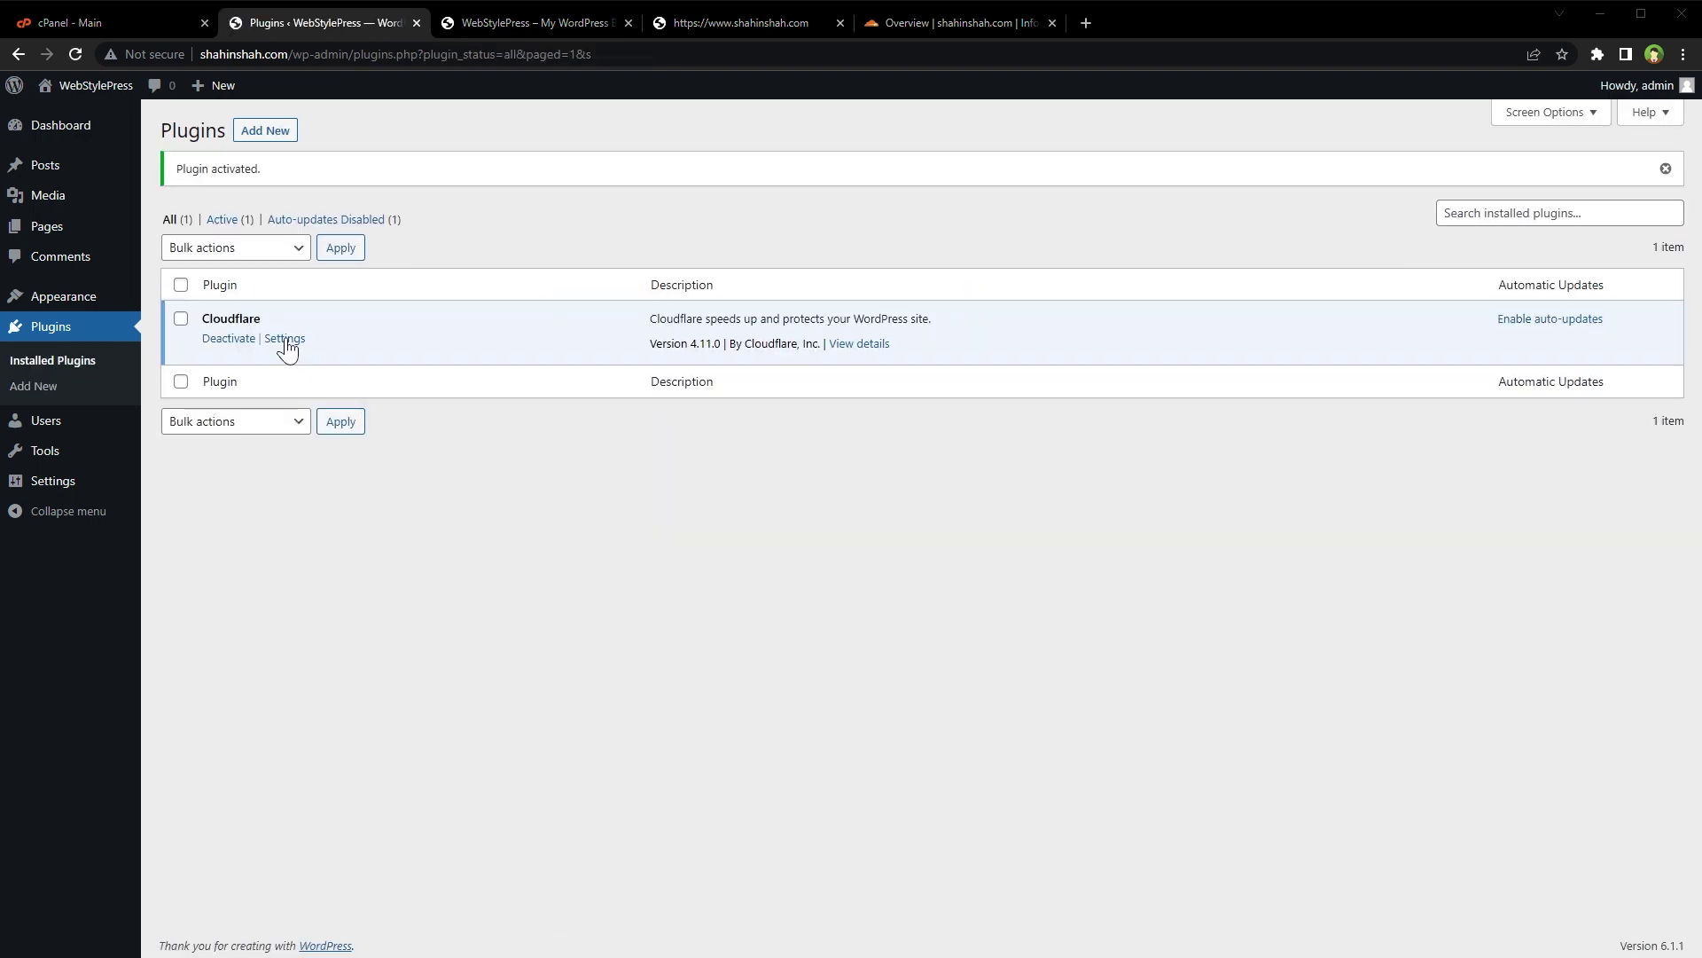
- Open the Cloudflare plugin's sign-in form and paste in the account email
{"action": "left_click", "coordinate": [285, 341]}
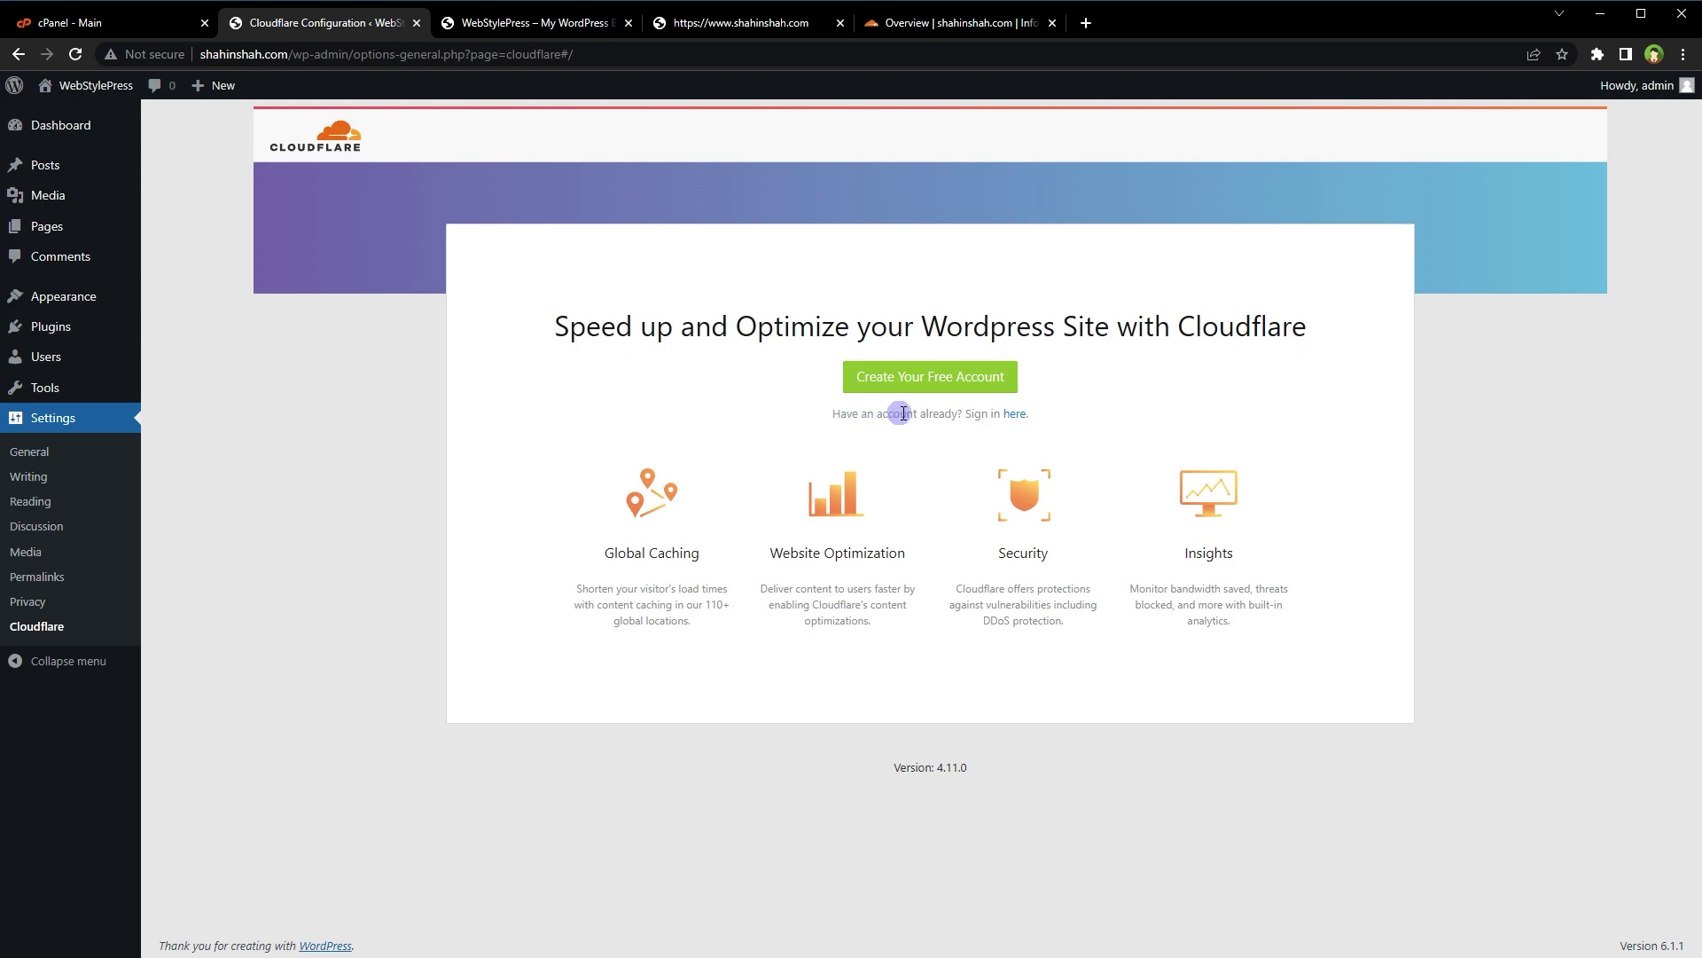
{"action": "left_click", "coordinate": [1014, 413]}
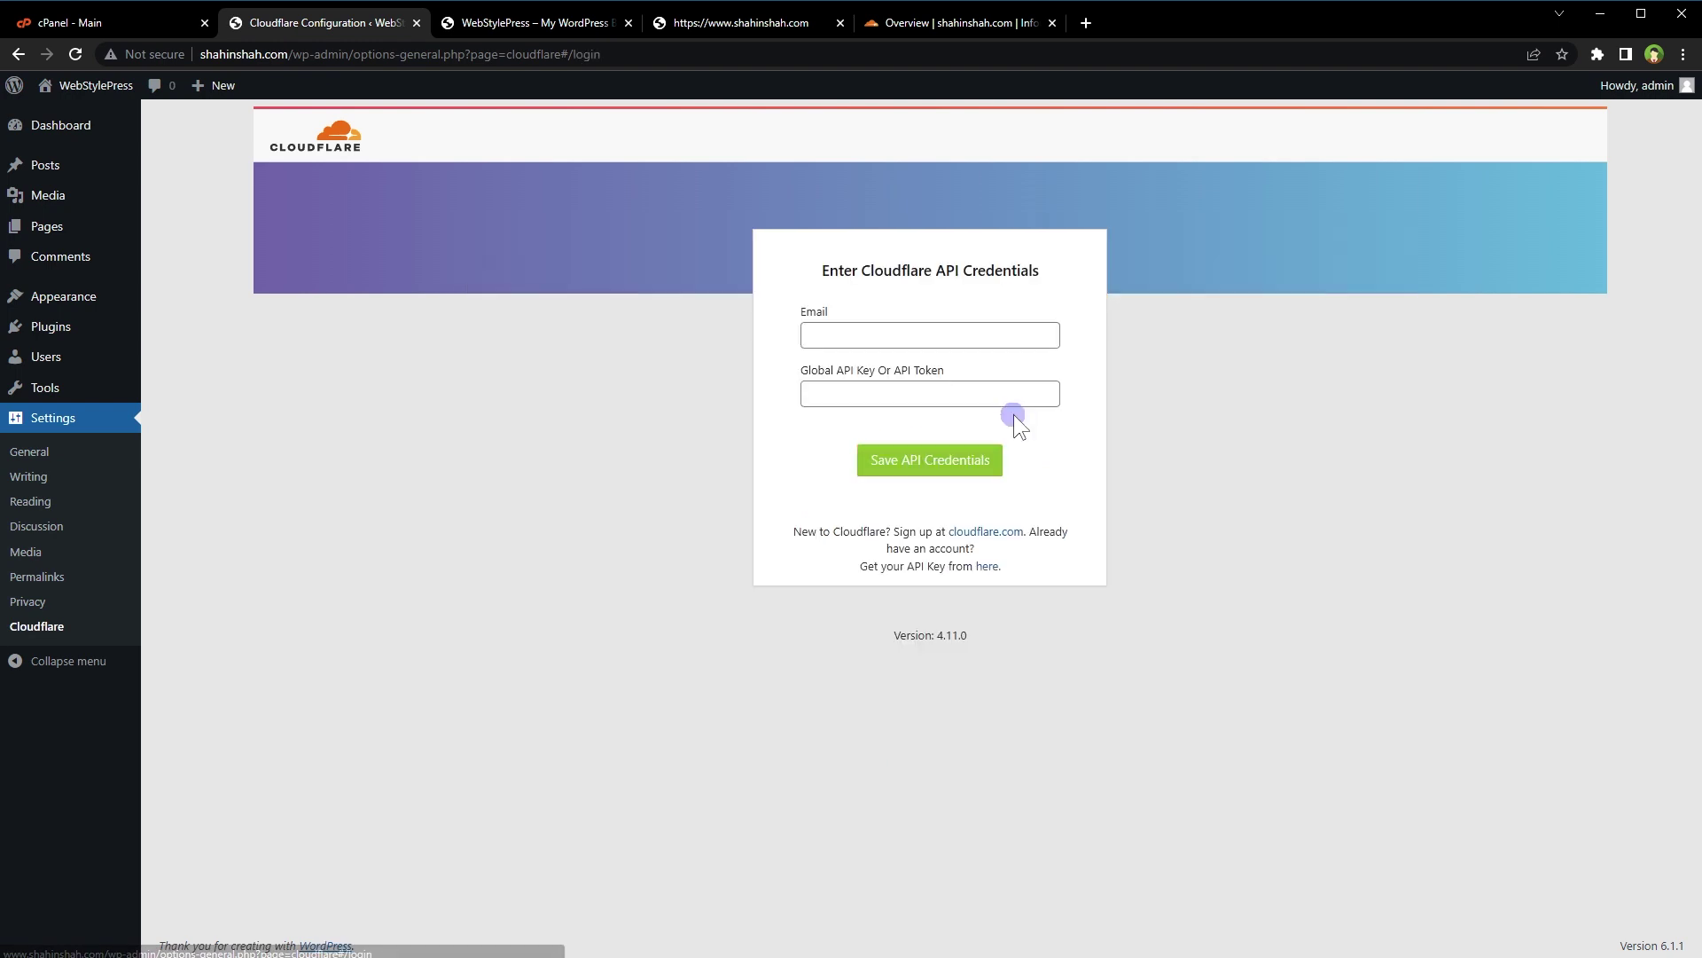
{"action": "left_click", "coordinate": [935, 339]}
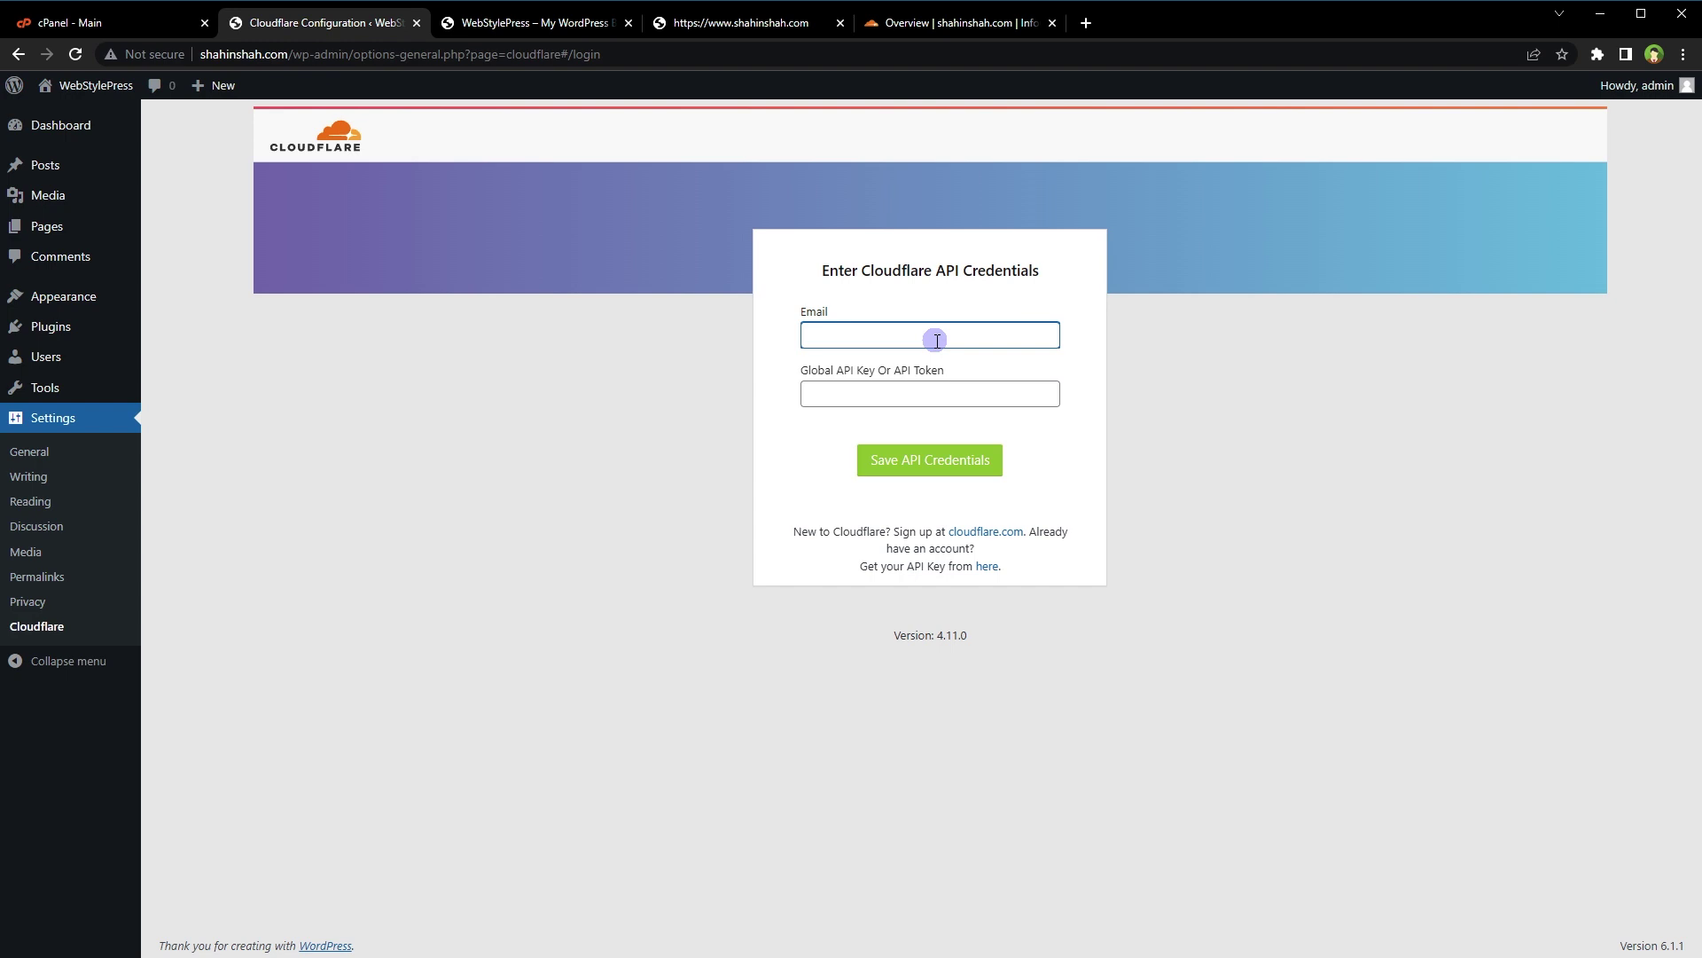
{"action": "key", "text": "ctrl+v"}
{"action": "left_click", "coordinate": [916, 391]}
{"action": "left_click", "coordinate": [947, 22]}
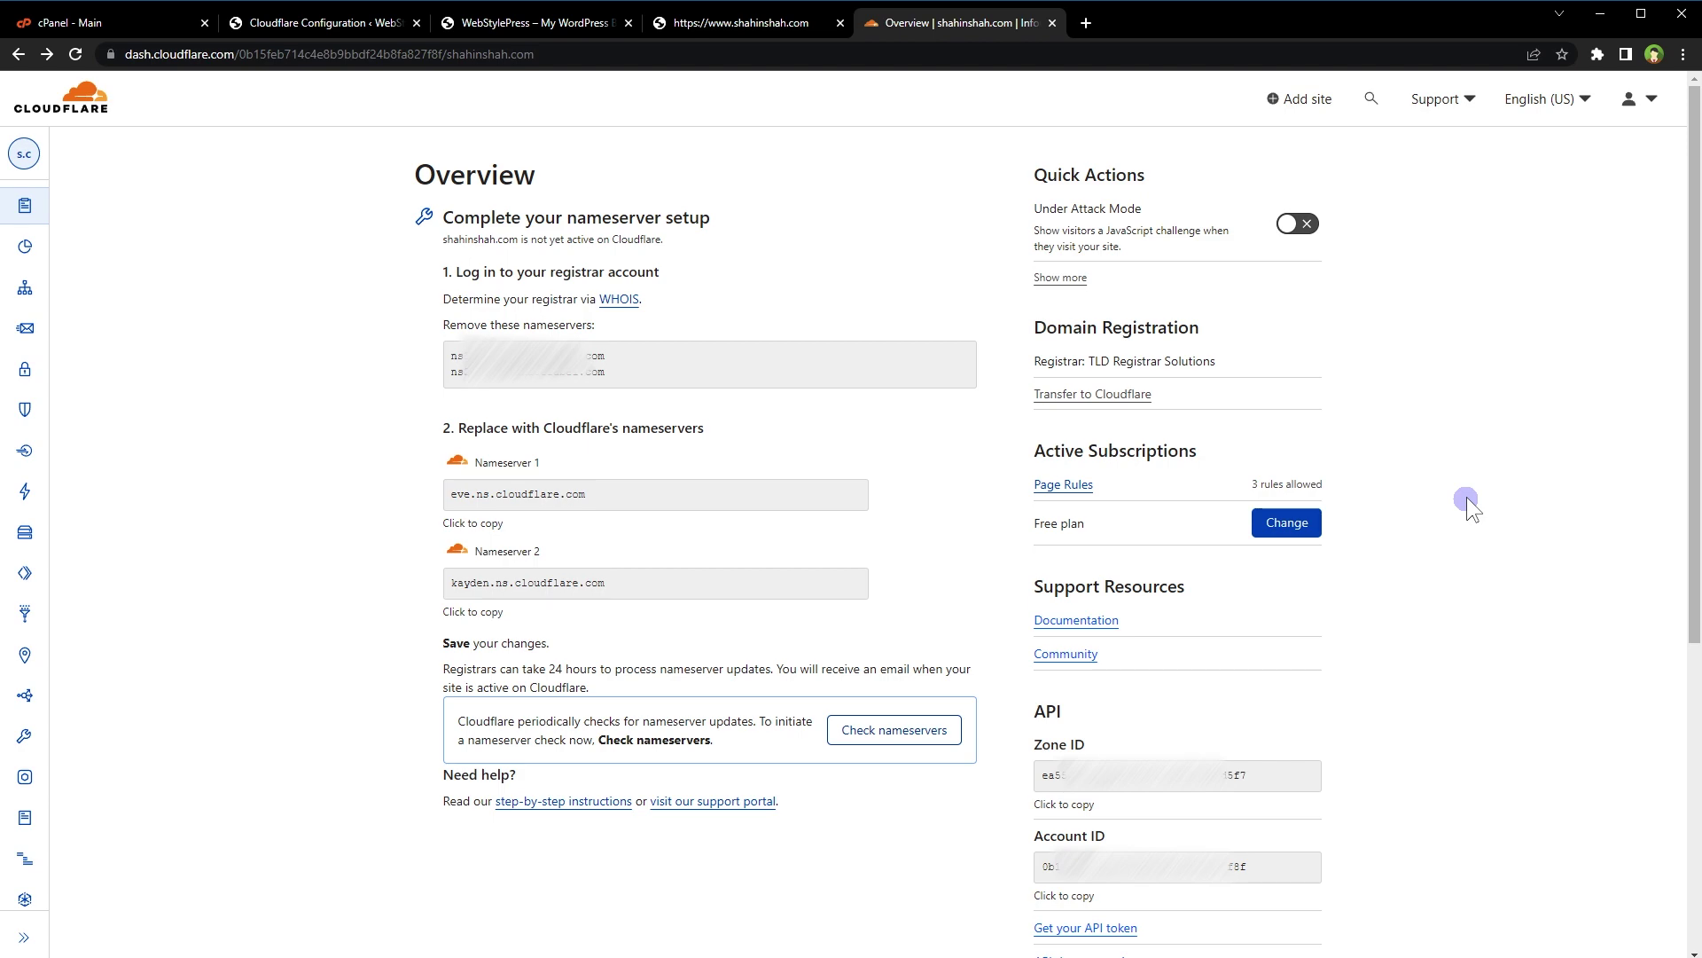
{"action": "scroll", "coordinate": [1470, 507], "scroll_direction": "down", "scroll_amount": 2}
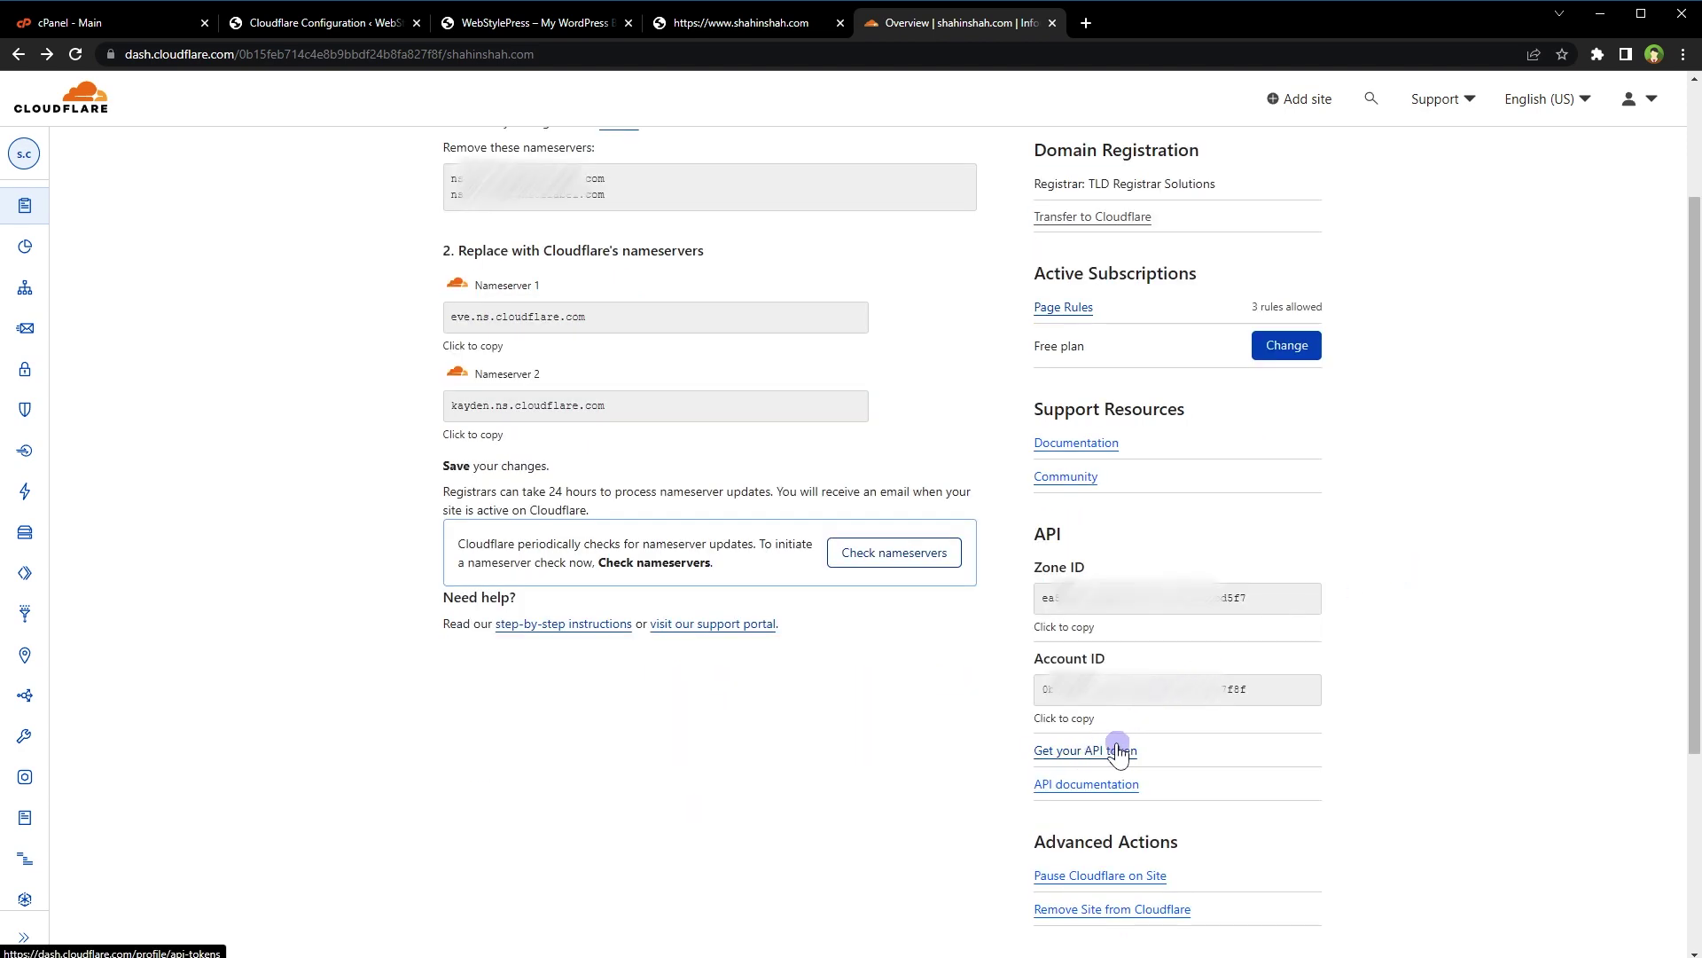
- Go to the API tokens page and request to view the Global API Key
{"action": "left_click", "coordinate": [1111, 748]}
{"action": "left_click_drag", "start_coordinate": [539, 568], "coordinate": [414, 568]}
{"action": "left_click", "coordinate": [1425, 549]}
{"action": "left_click", "coordinate": [1268, 570]}
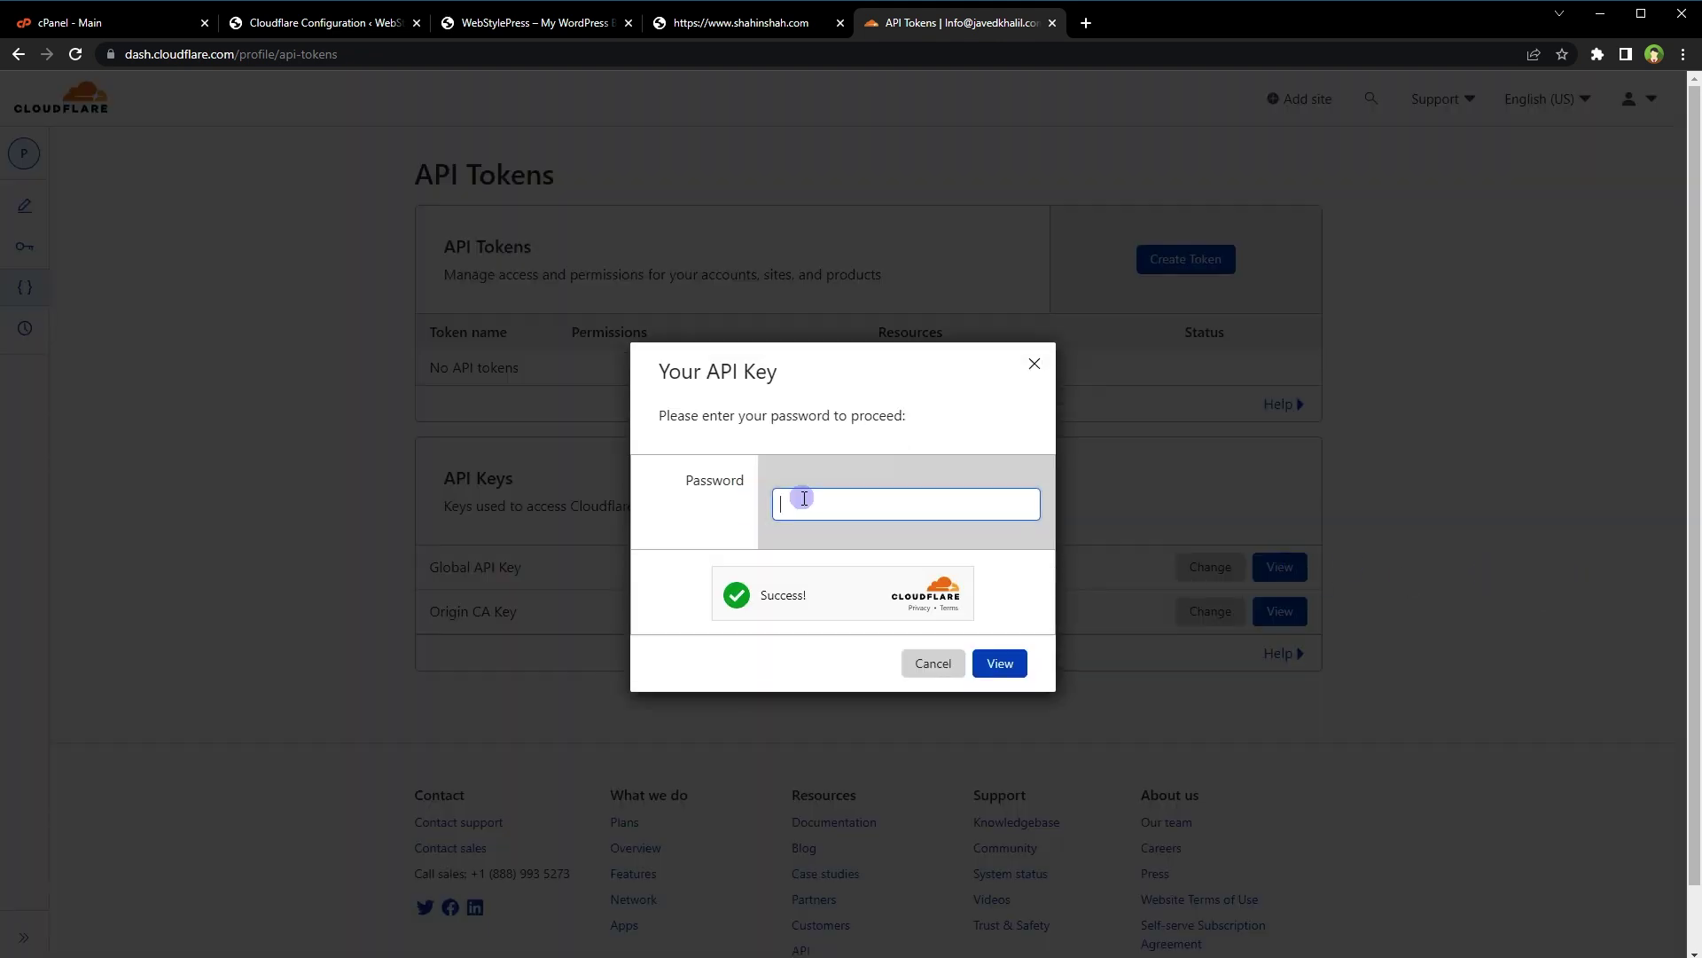
- Enter the password to copy the Global API Key, then paste it into the plugin and save the credentials
{"action": "left_click", "coordinate": [803, 499]}
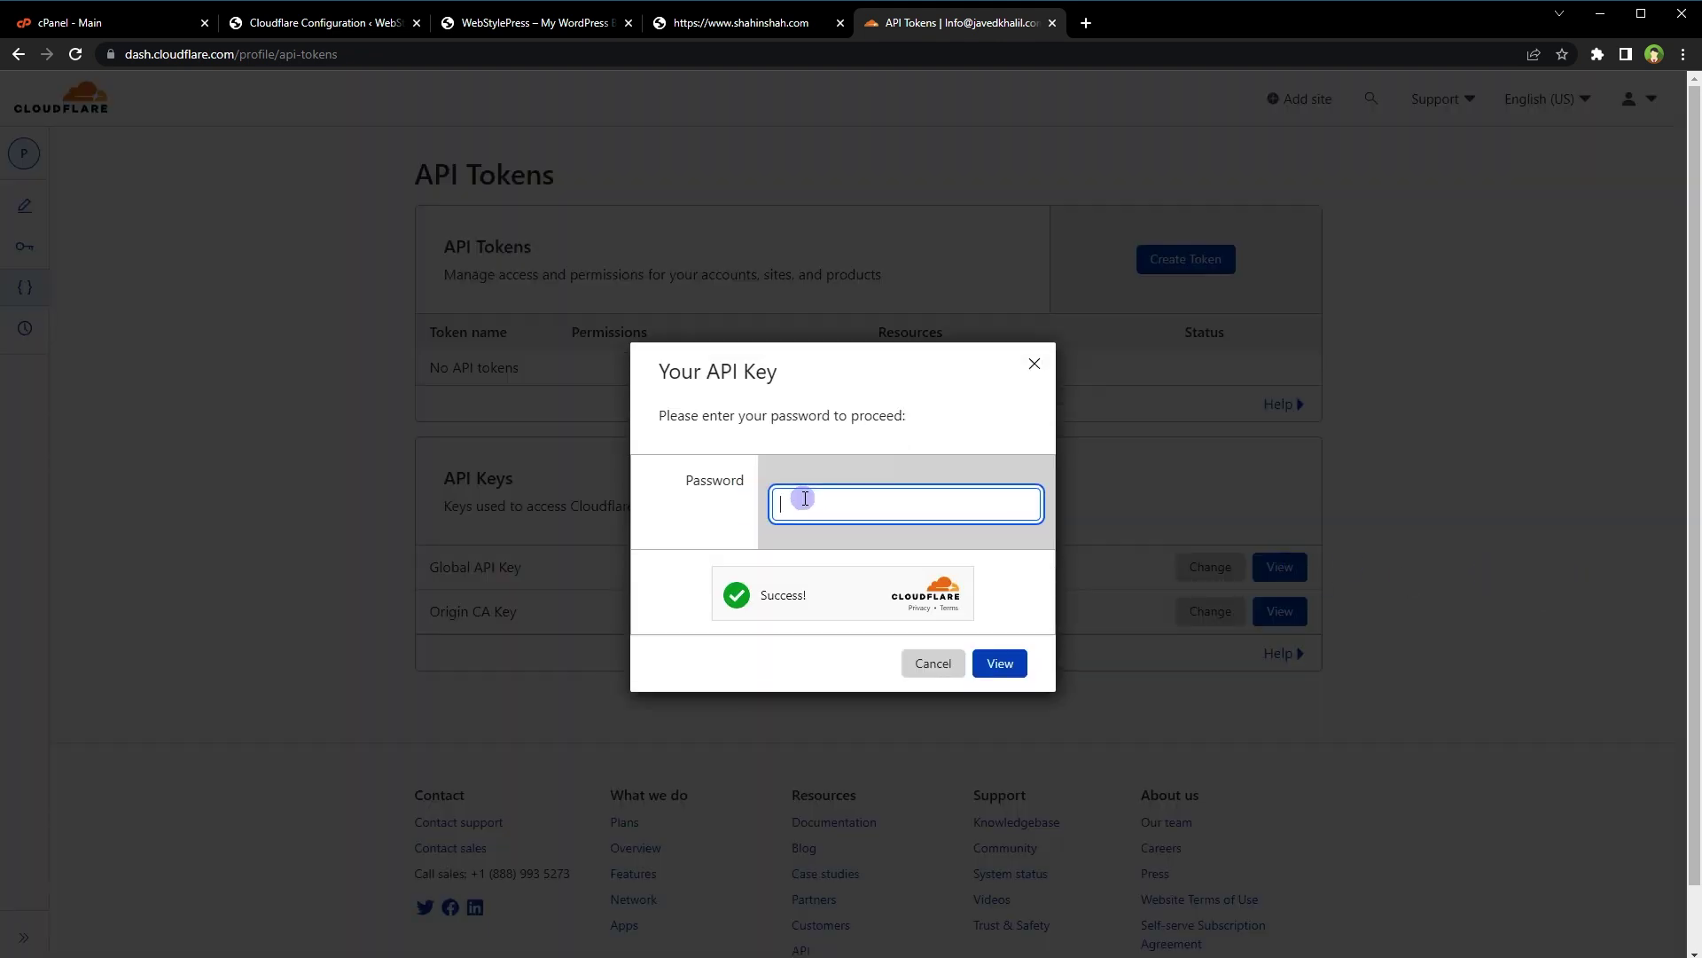
{"action": "key", "text": "ctrl+v"}
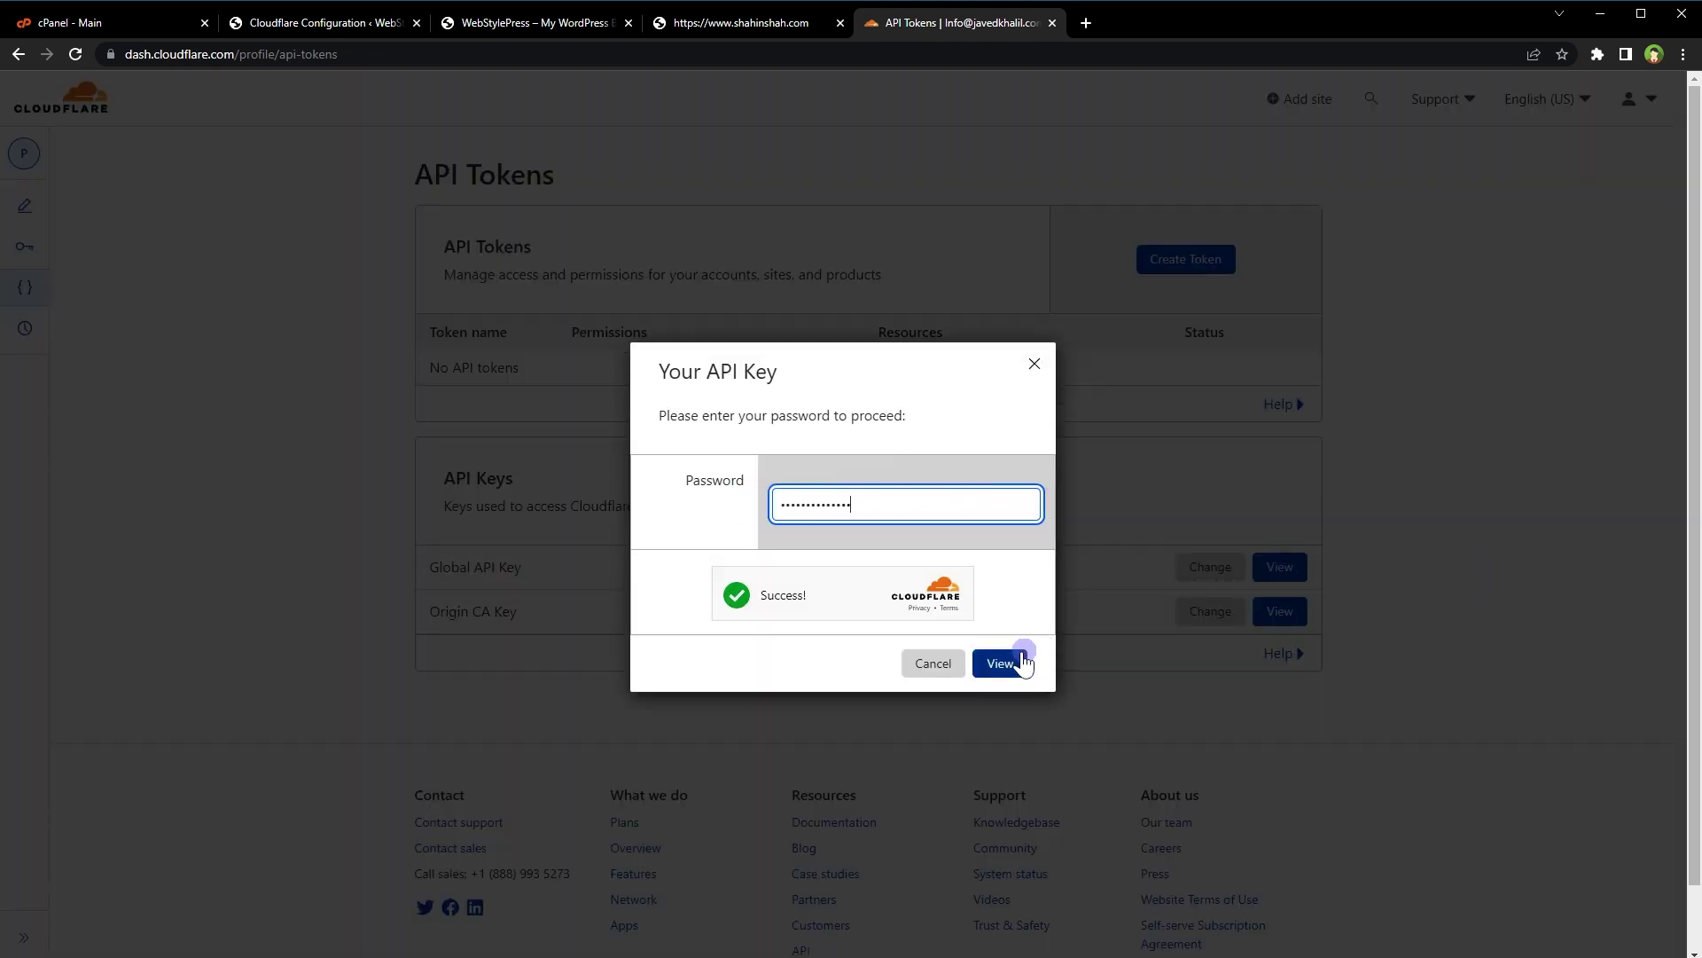
{"action": "left_click", "coordinate": [1019, 658]}
{"action": "left_click", "coordinate": [931, 499]}
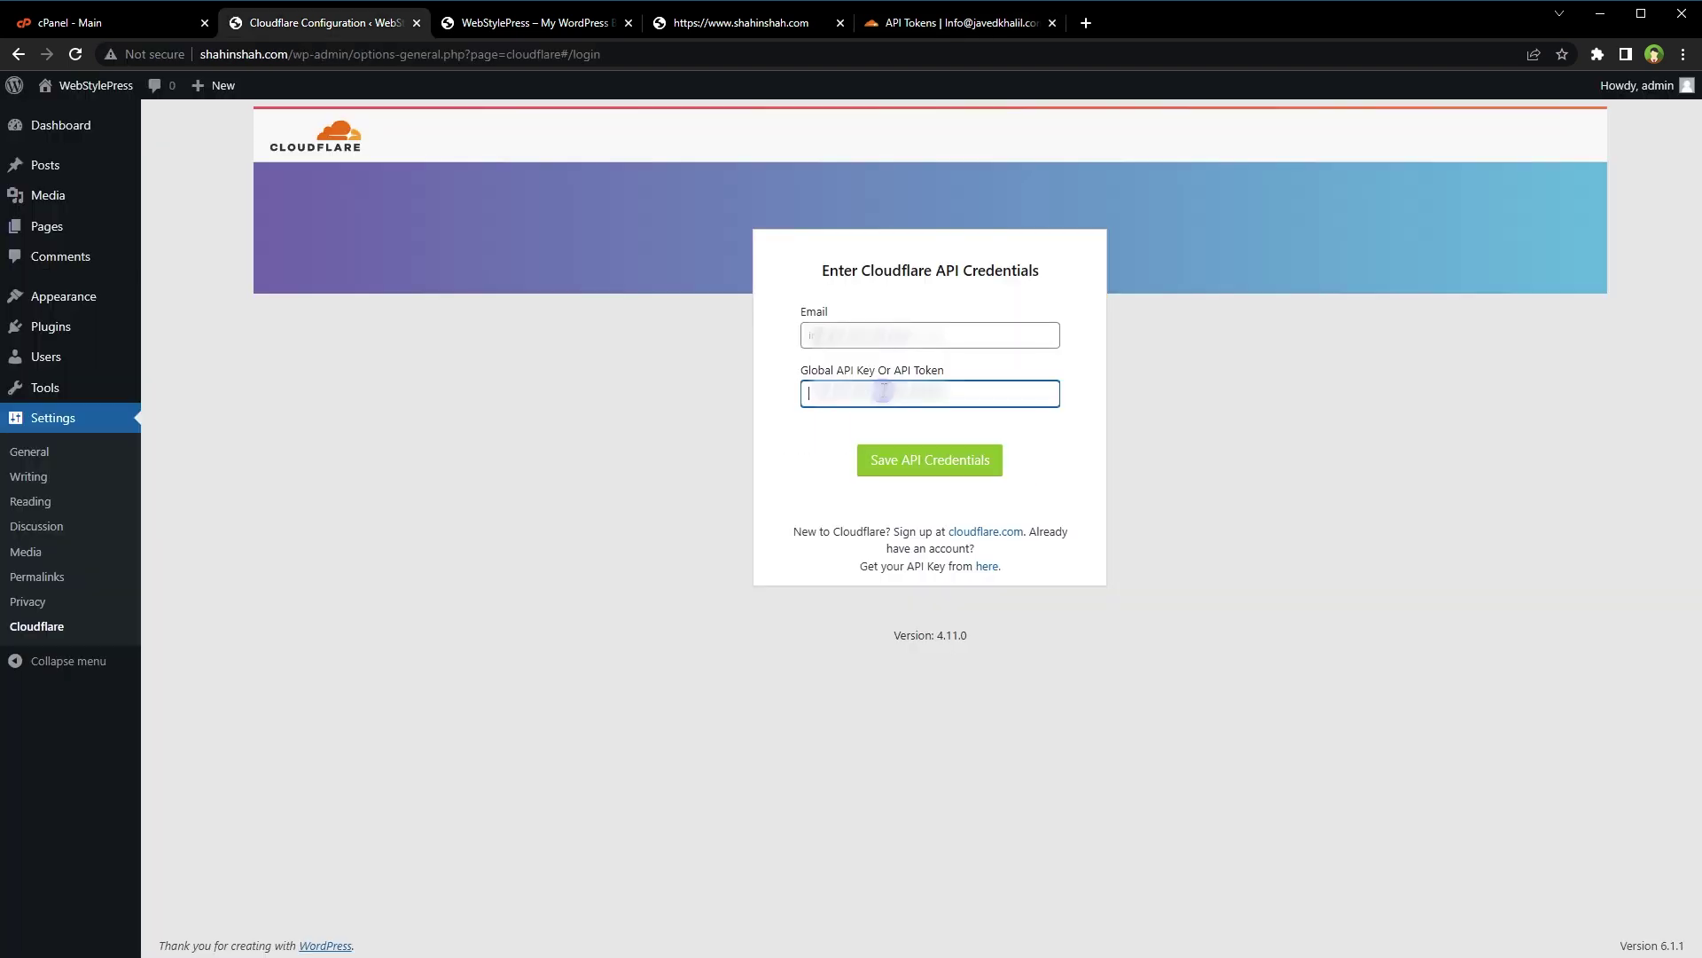
{"action": "key", "text": "ctrl+v"}
{"action": "left_click", "coordinate": [888, 466]}
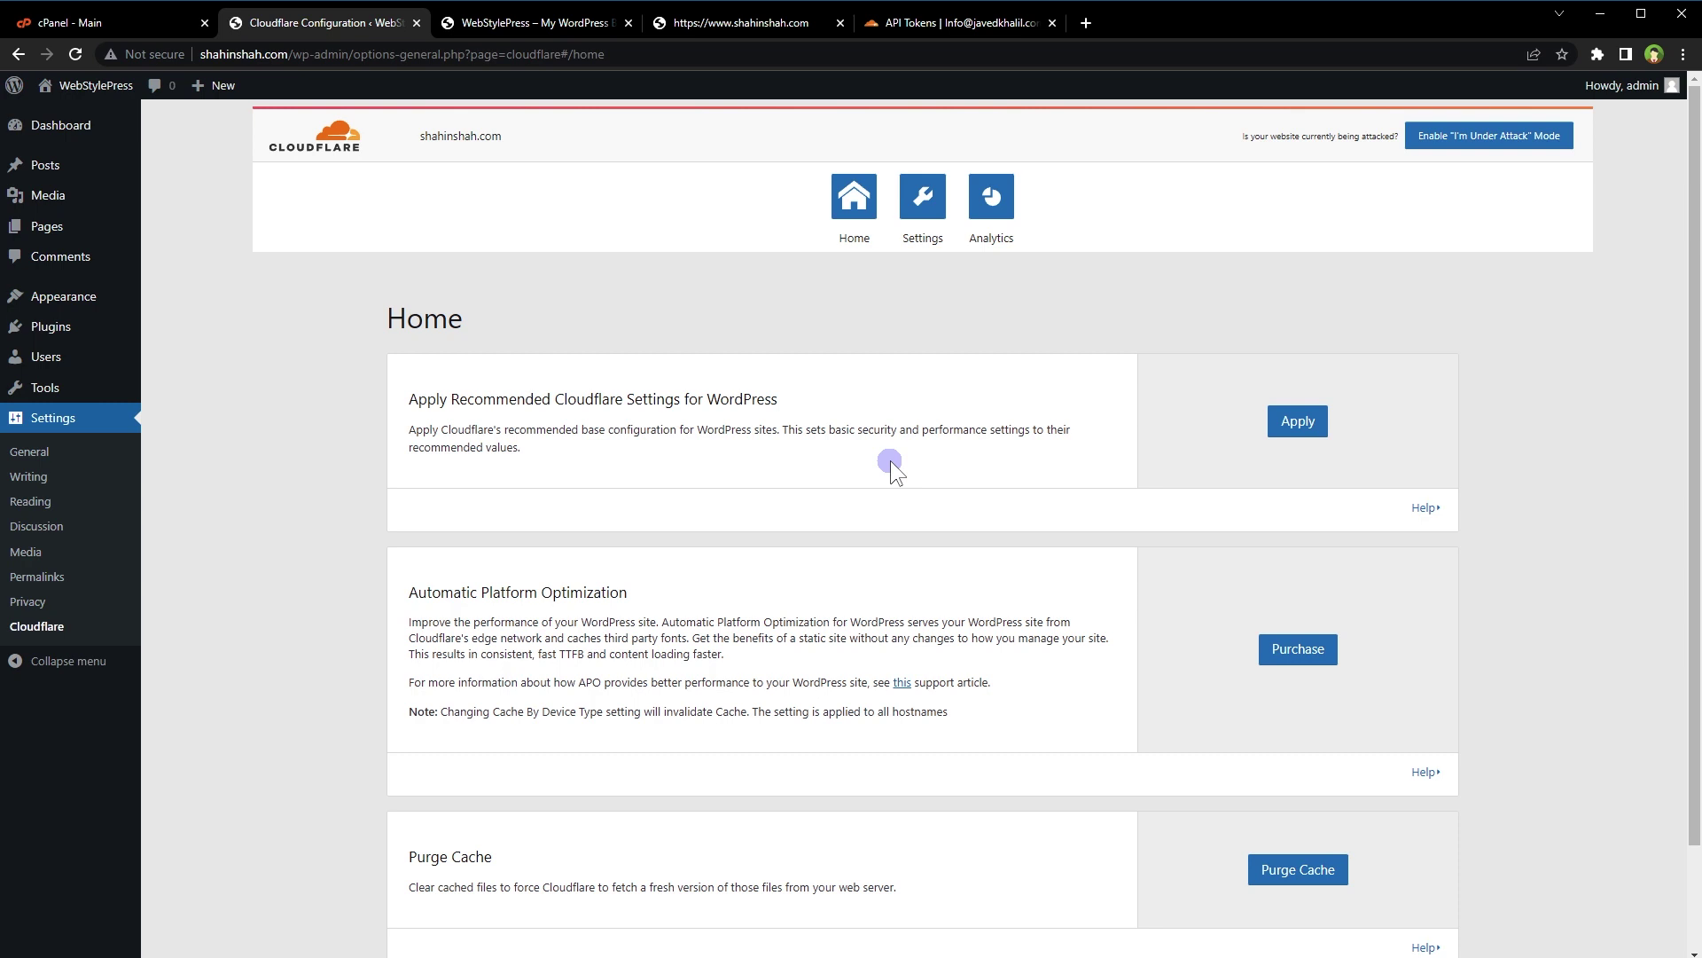
- Apply the recommended WordPress settings and confirm Automatic HTTPS Rewrites shows On
{"action": "left_click_drag", "start_coordinate": [425, 399], "coordinate": [777, 400]}
{"action": "left_click", "coordinate": [1298, 423]}
{"action": "left_click", "coordinate": [932, 234]}
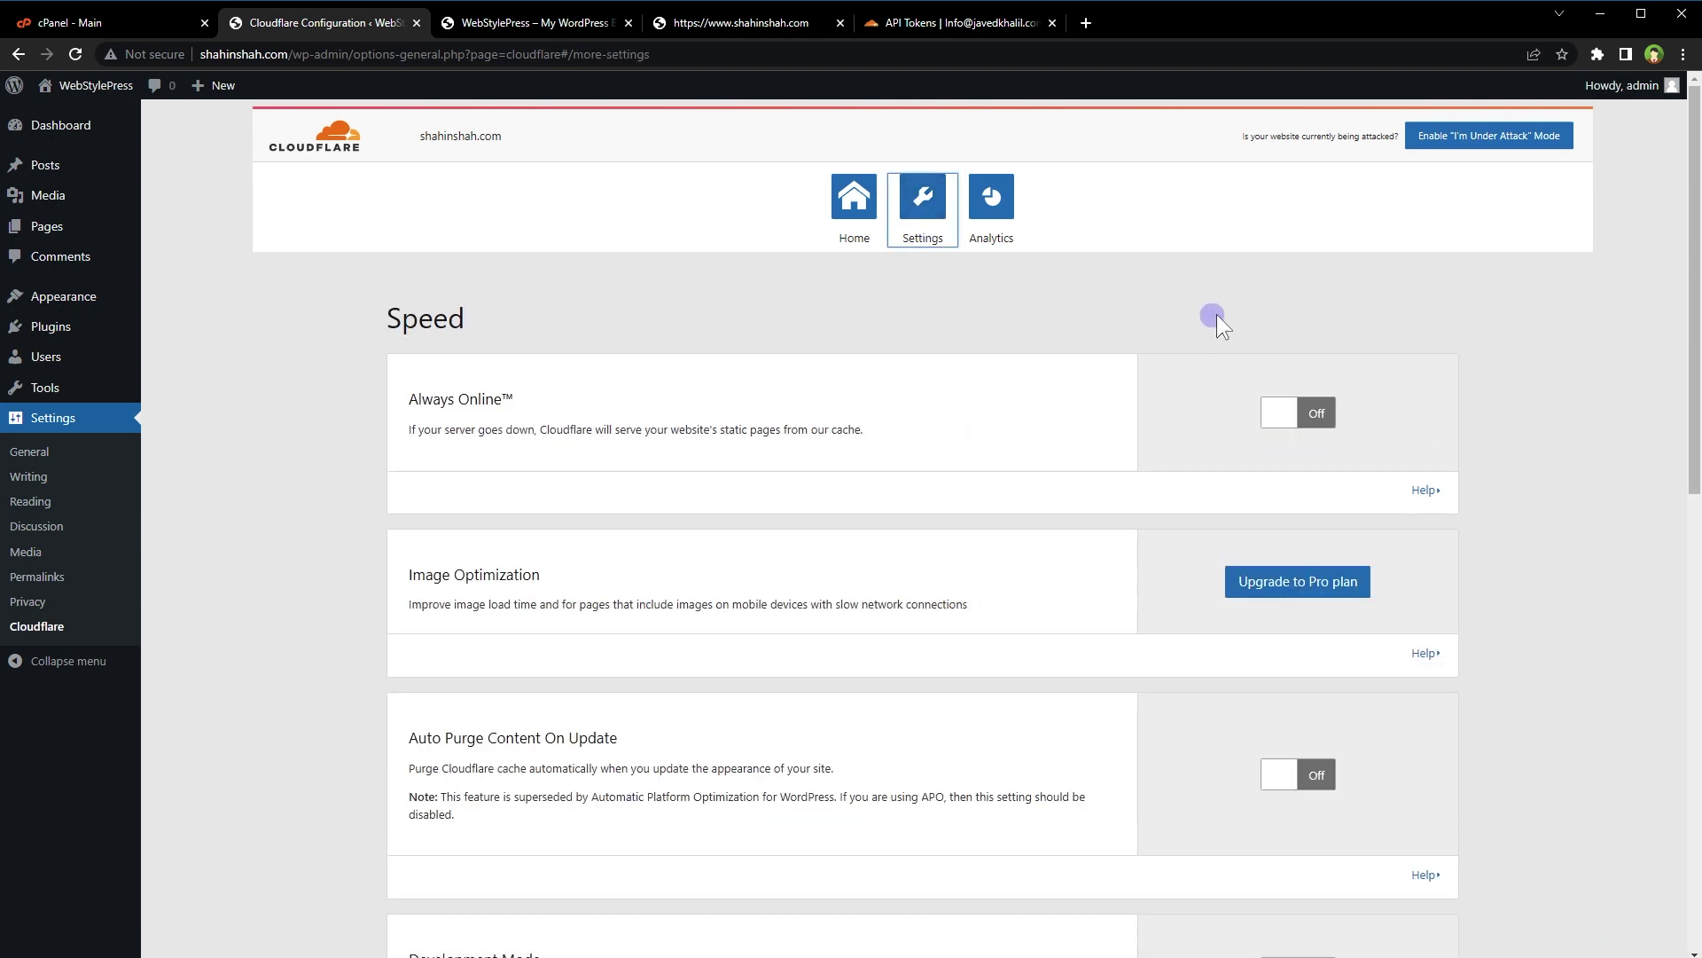
{"action": "scroll", "coordinate": [851, 528], "scroll_direction": "down", "scroll_amount": 1}
{"action": "scroll", "coordinate": [851, 528], "scroll_direction": "down", "scroll_amount": 3}
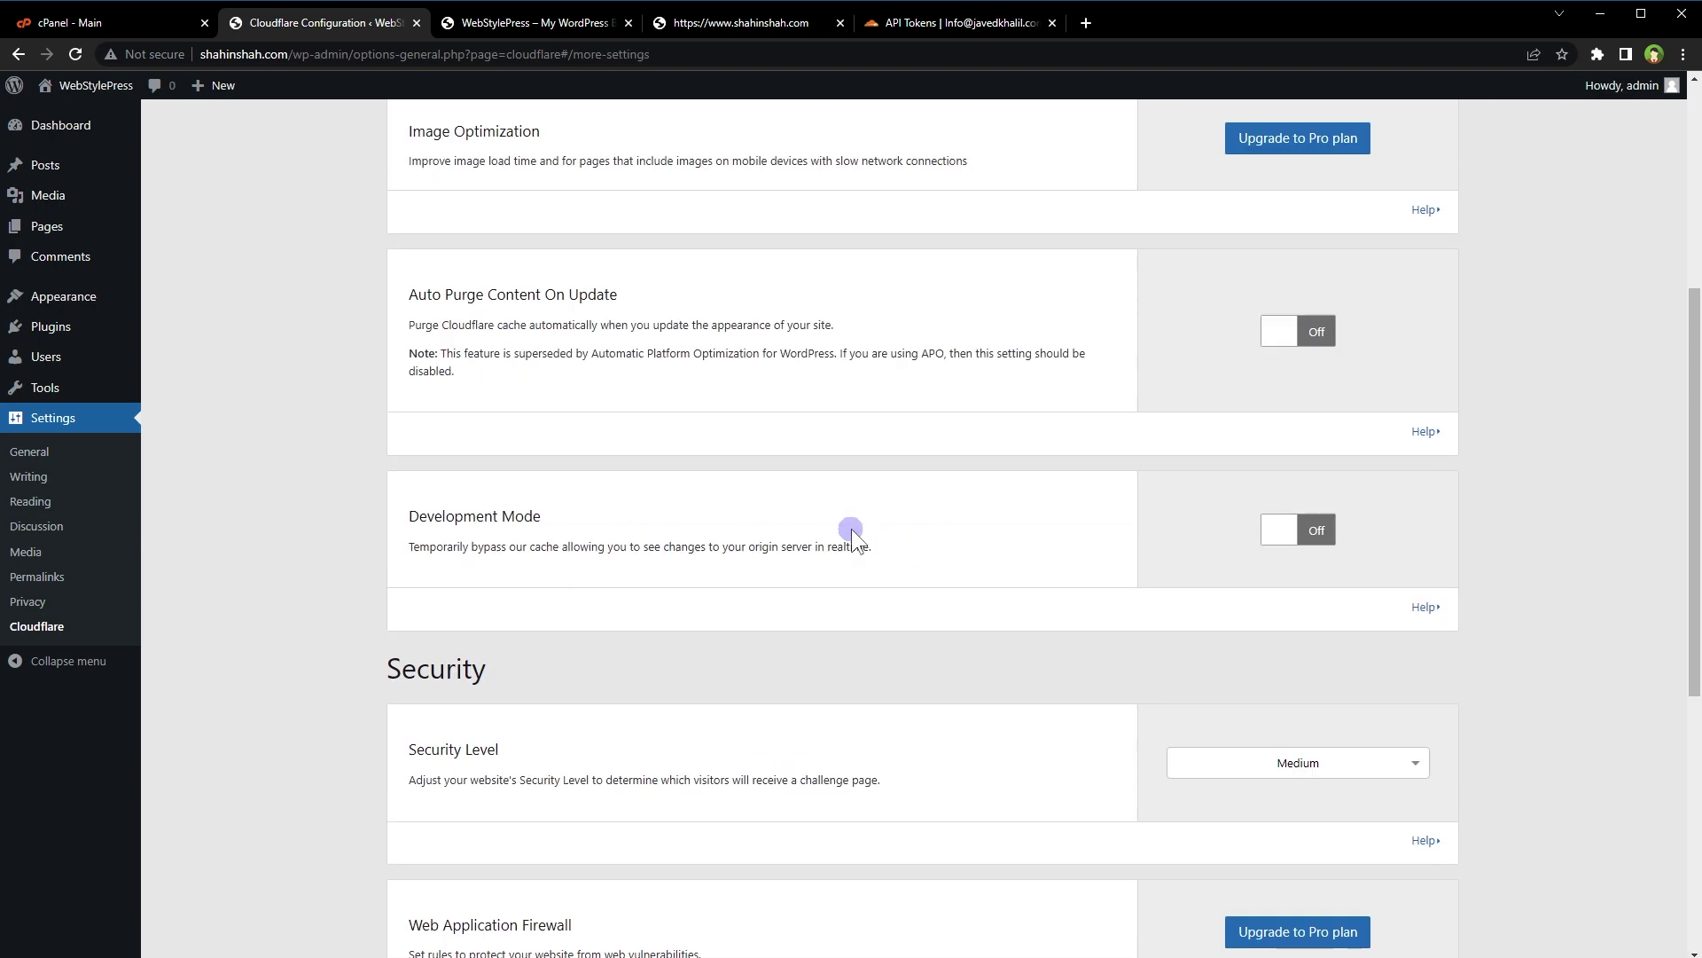
{"action": "scroll", "coordinate": [852, 528], "scroll_direction": "down", "scroll_amount": 1}
{"action": "scroll", "coordinate": [852, 529], "scroll_direction": "down", "scroll_amount": 1}
{"action": "scroll", "coordinate": [851, 527], "scroll_direction": "down", "scroll_amount": 2}
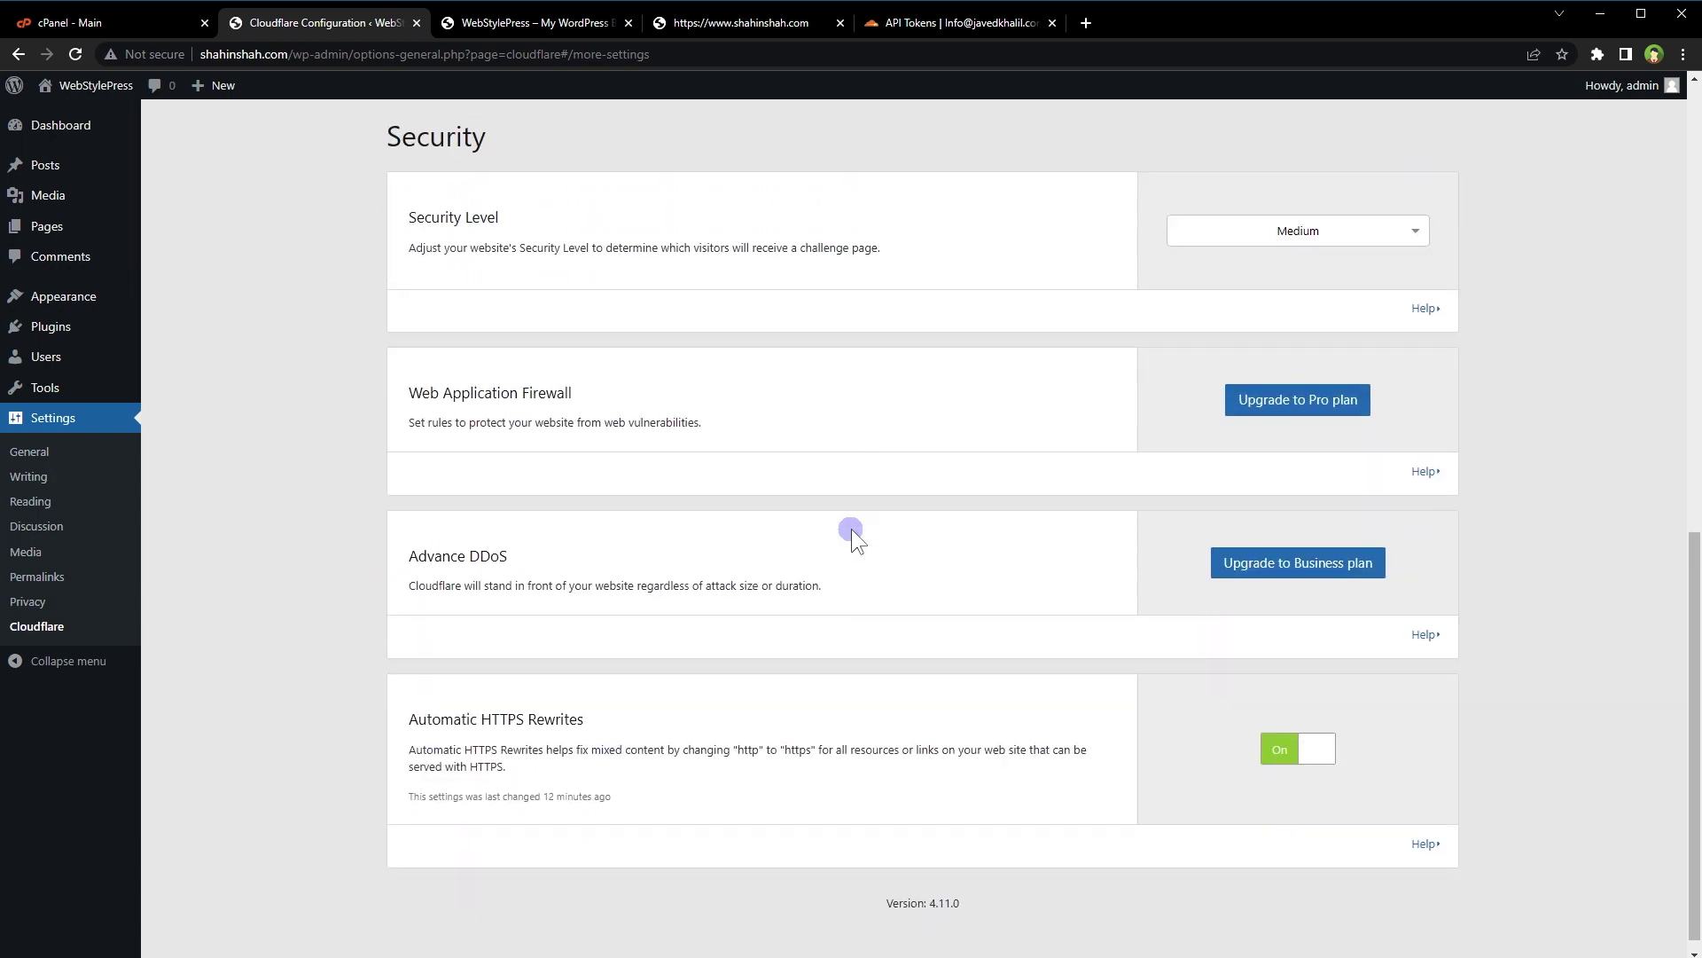
{"action": "left_click_drag", "start_coordinate": [589, 701], "coordinate": [398, 693]}
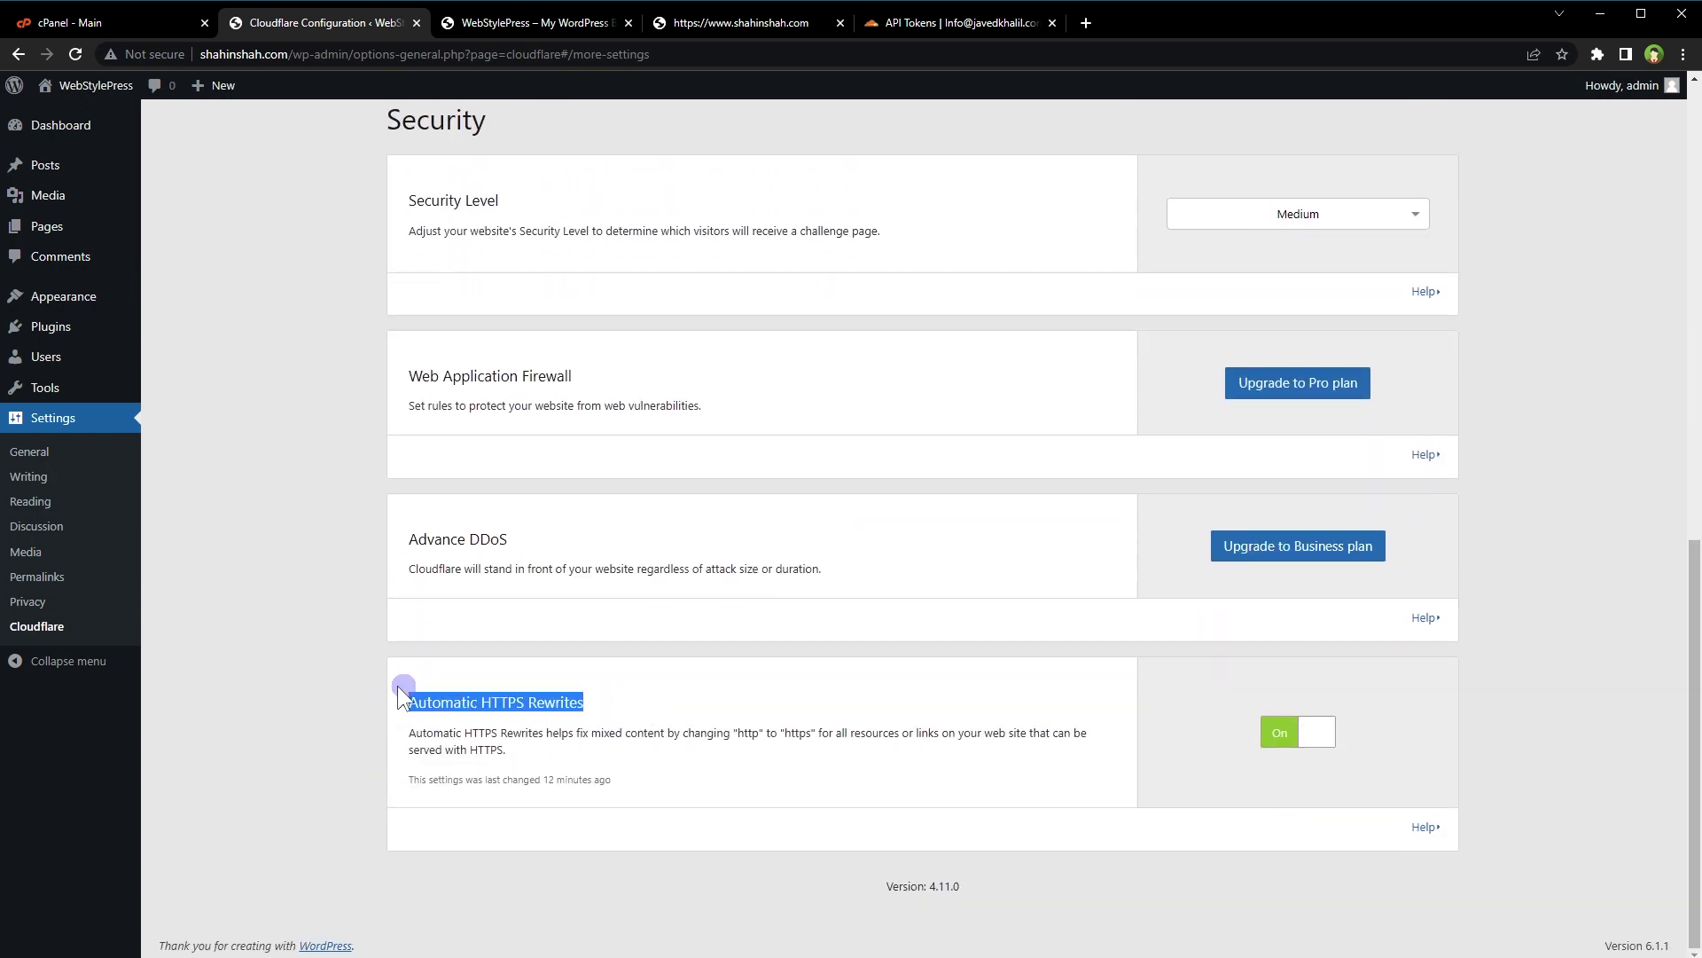
{"action": "left_click", "coordinate": [781, 701]}
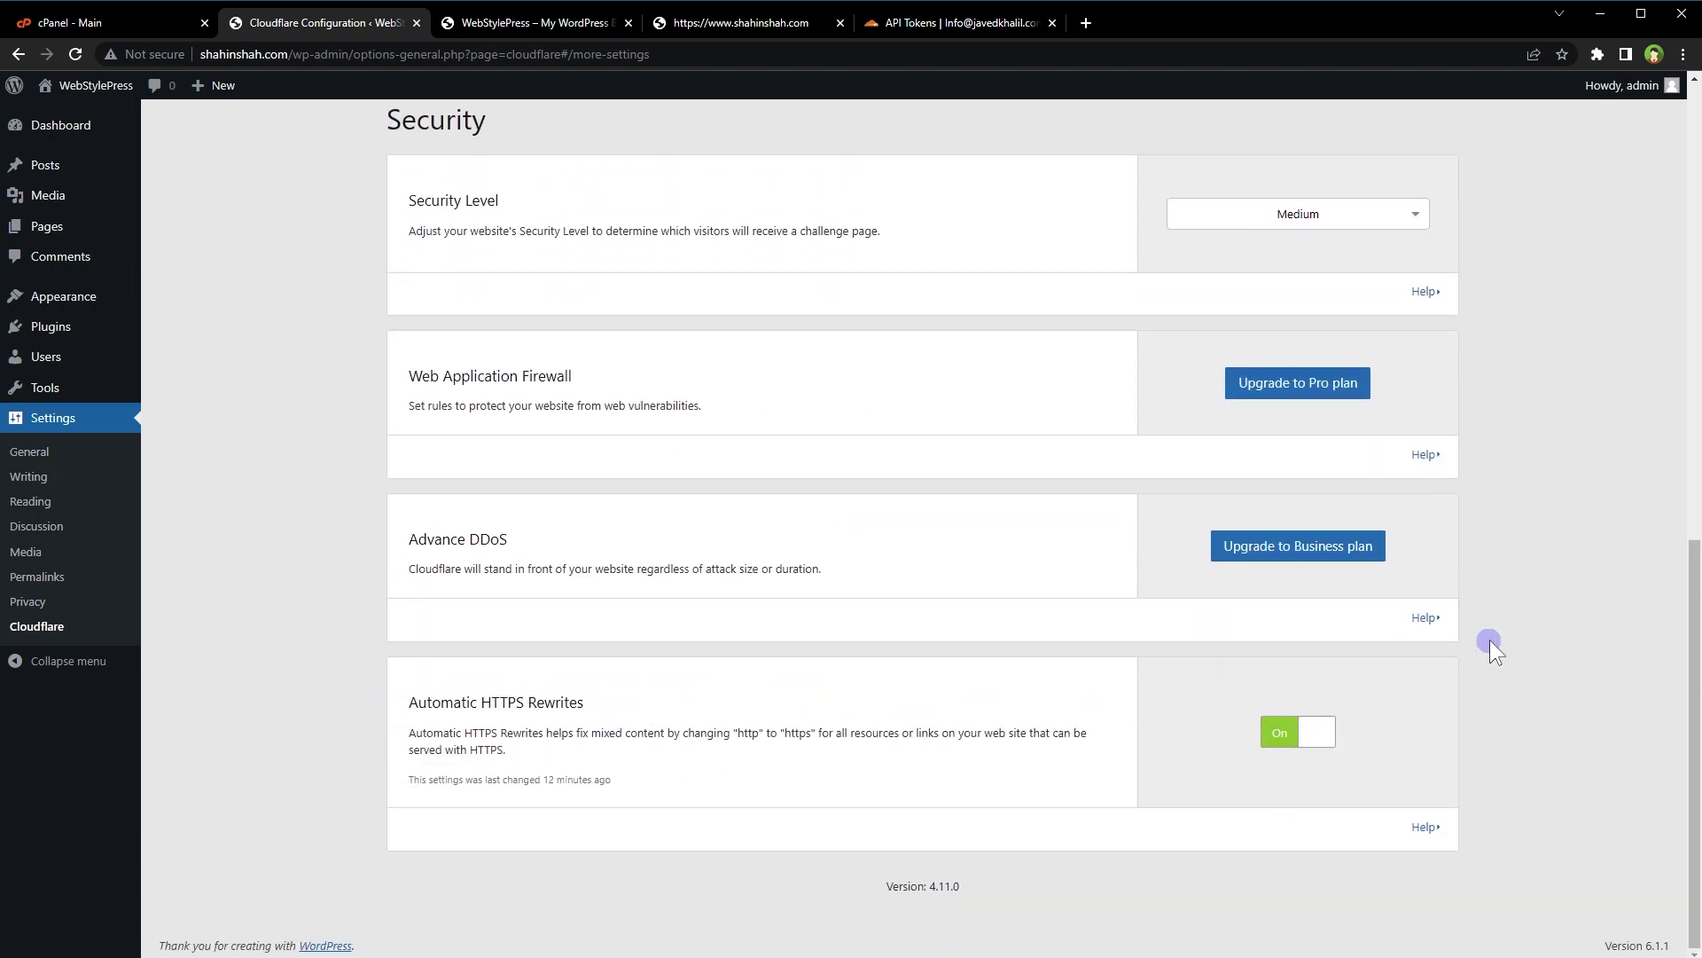
{"action": "scroll", "coordinate": [1491, 640], "scroll_direction": "up", "scroll_amount": 1}
{"action": "scroll", "coordinate": [1490, 640], "scroll_direction": "up", "scroll_amount": 6}
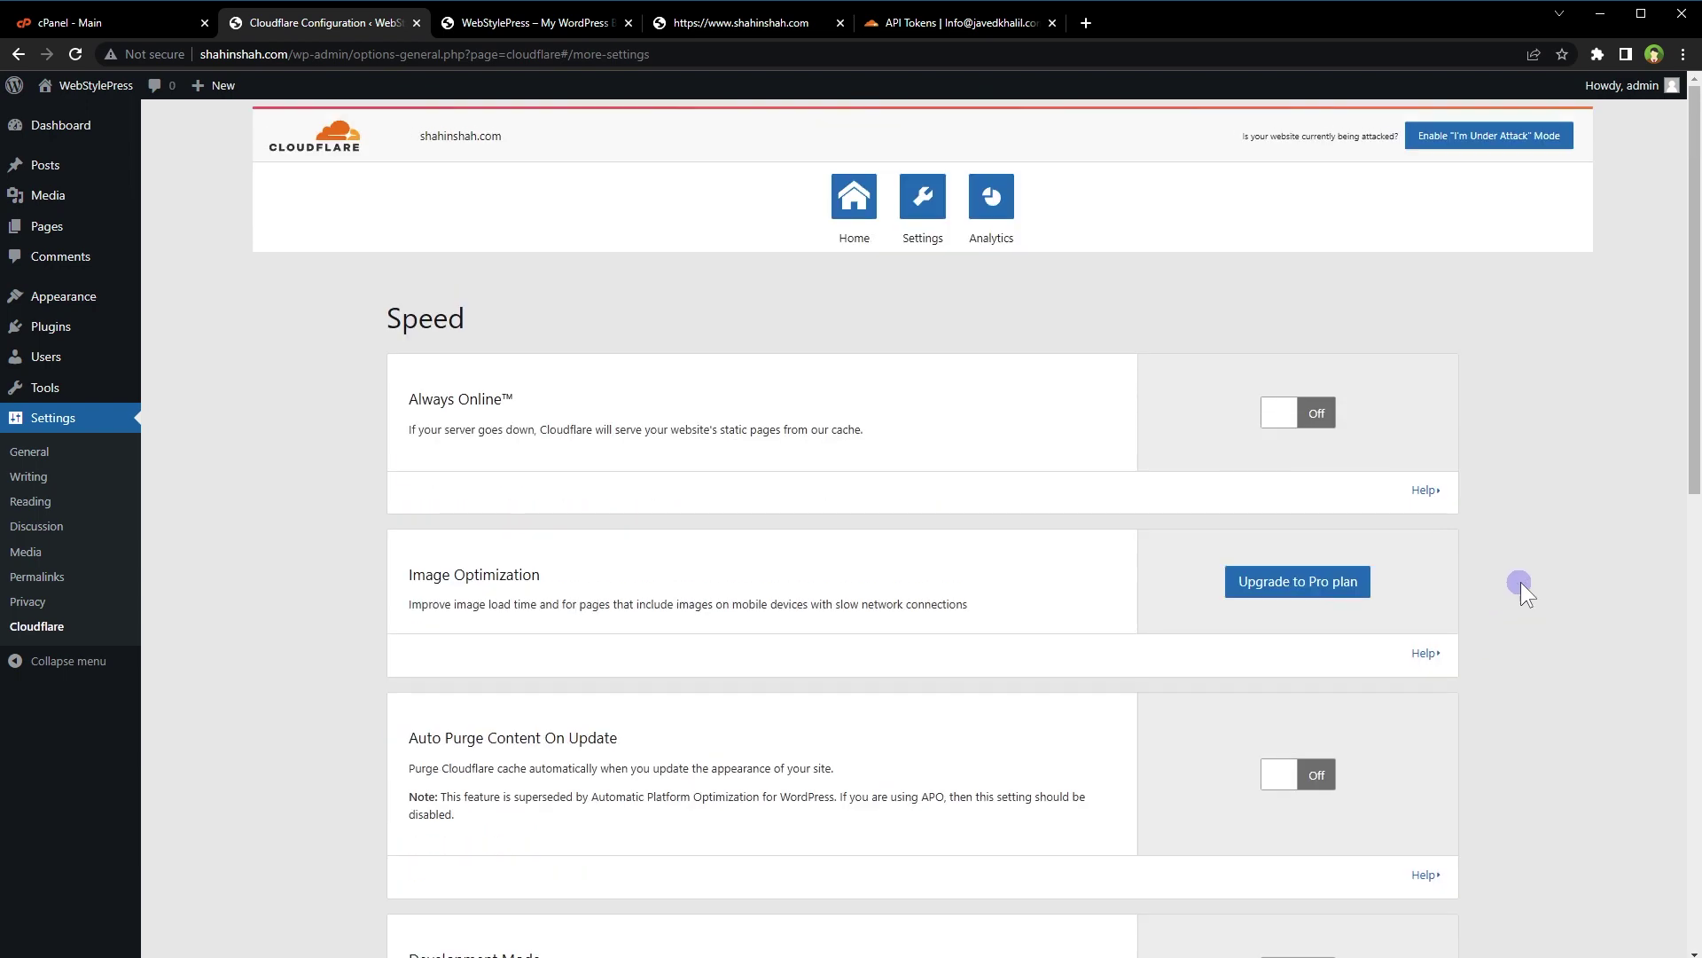
{"action": "left_click", "coordinate": [329, 24]}
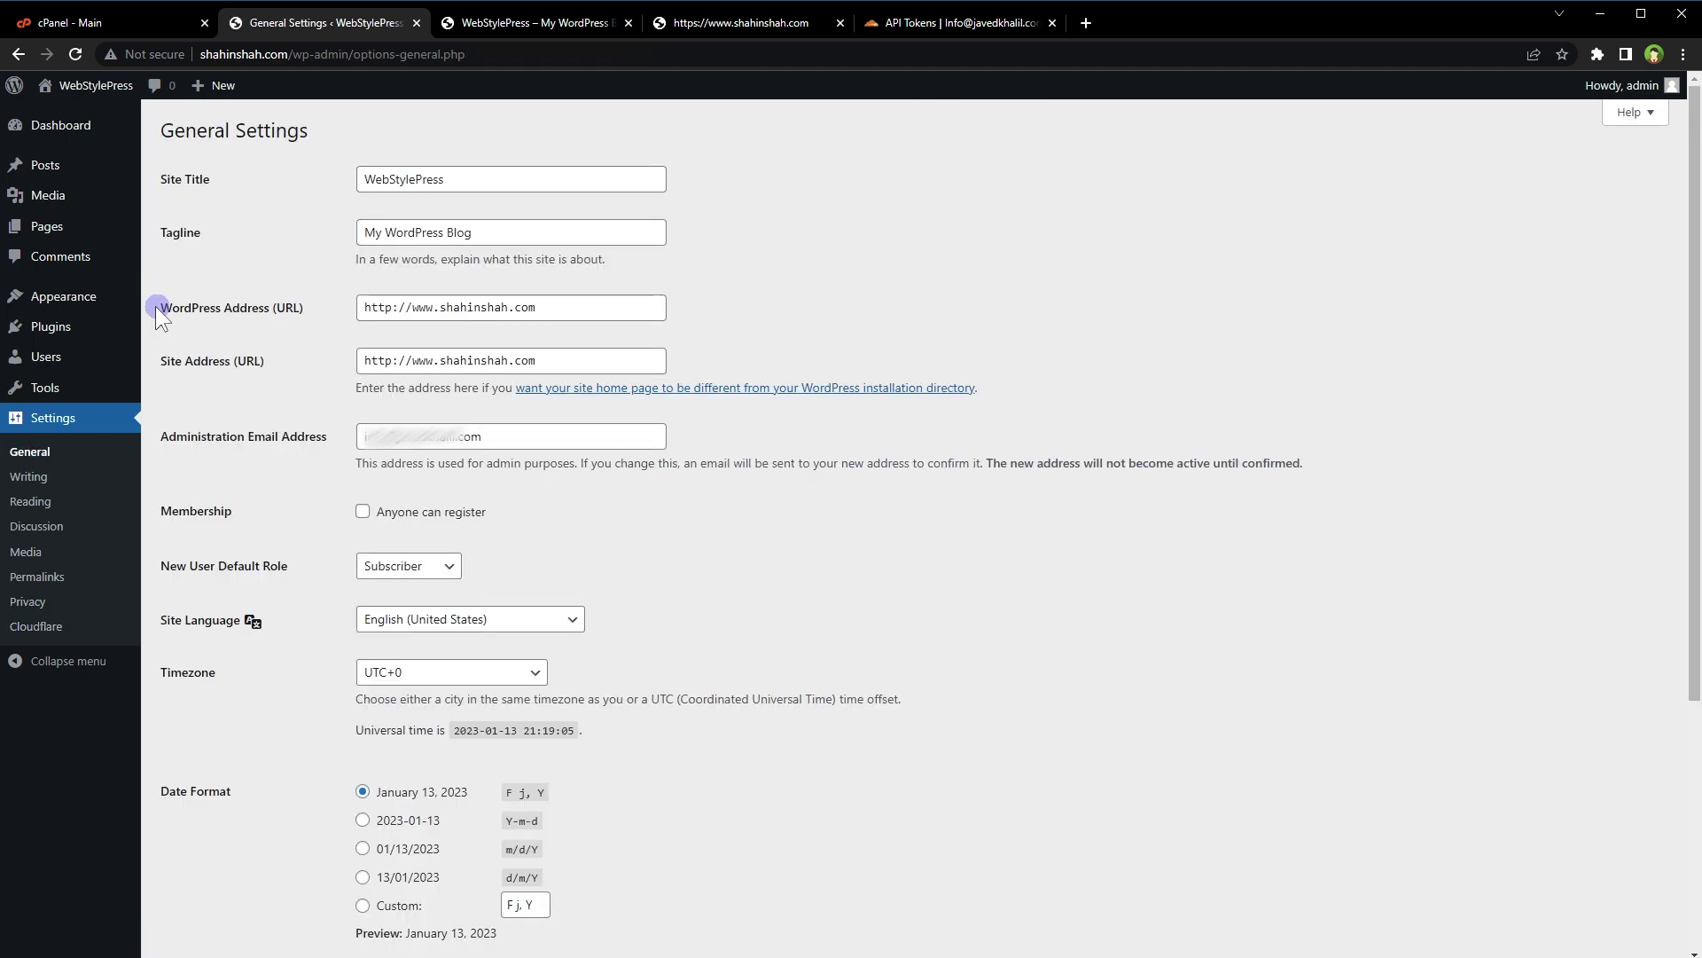
{"action": "left_click_drag", "start_coordinate": [155, 307], "coordinate": [267, 315]}
{"action": "left_click", "coordinate": [276, 364]}
{"action": "left_click", "coordinate": [392, 308]}
{"action": "type", "text": "s"}
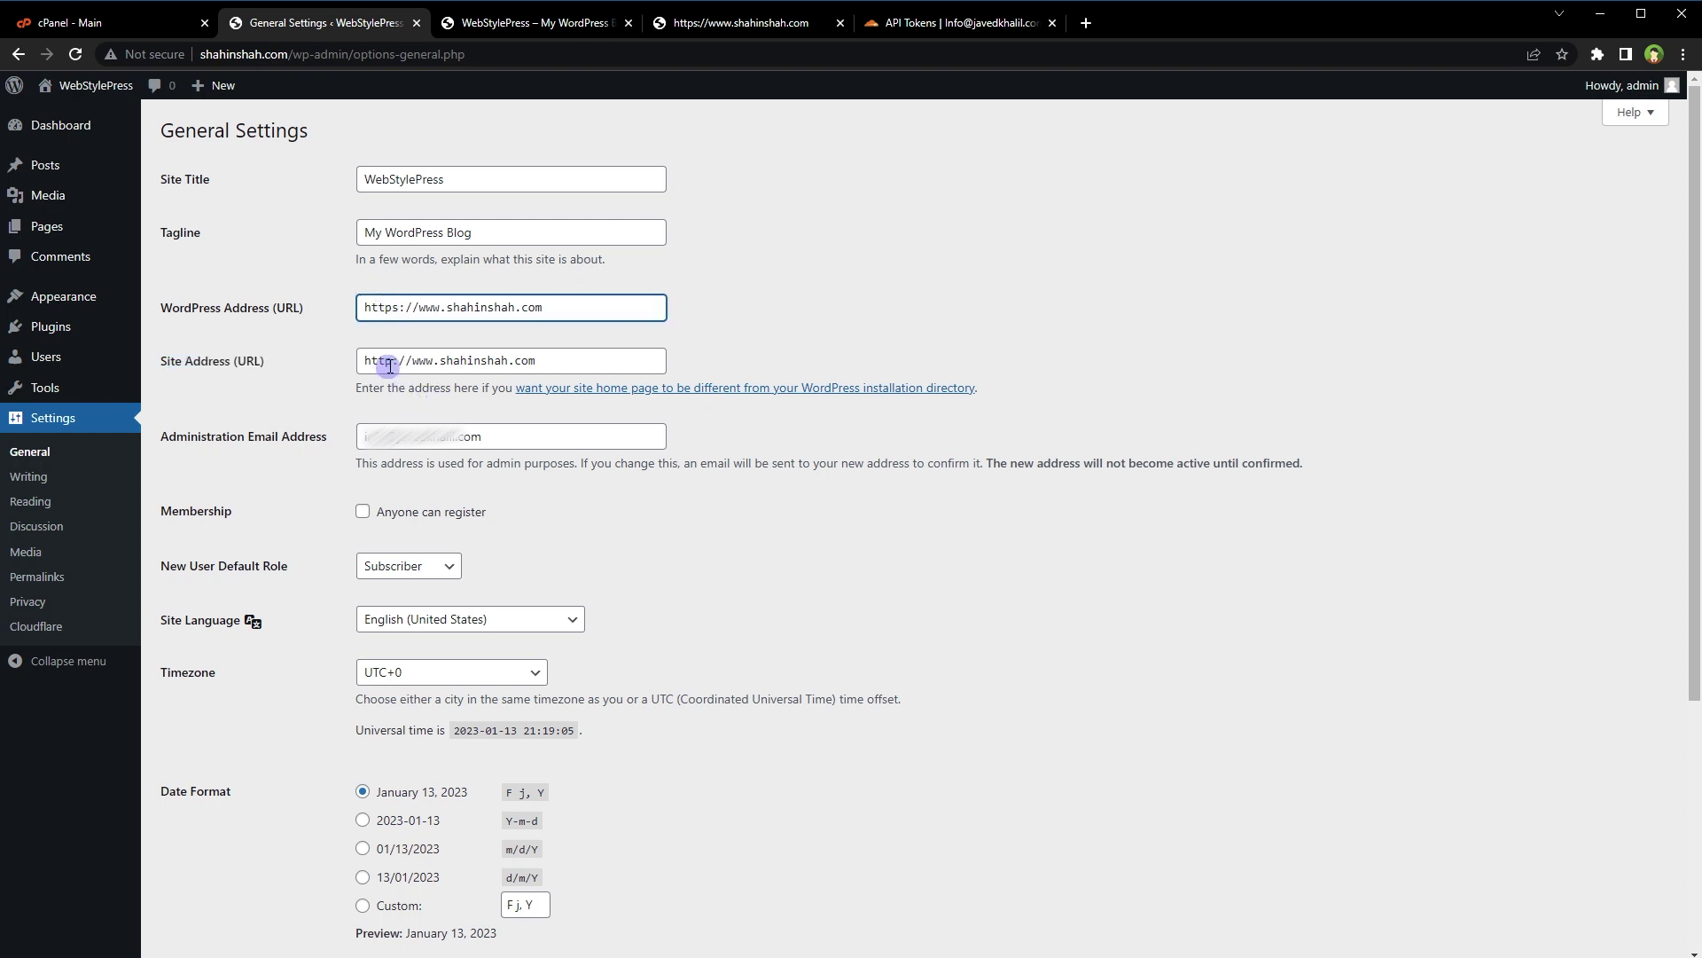
{"action": "left_click", "coordinate": [393, 360]}
{"action": "type", "text": "s"}
{"action": "left_click", "coordinate": [997, 214]}
{"action": "scroll", "coordinate": [1173, 524], "scroll_direction": "down", "scroll_amount": 3}
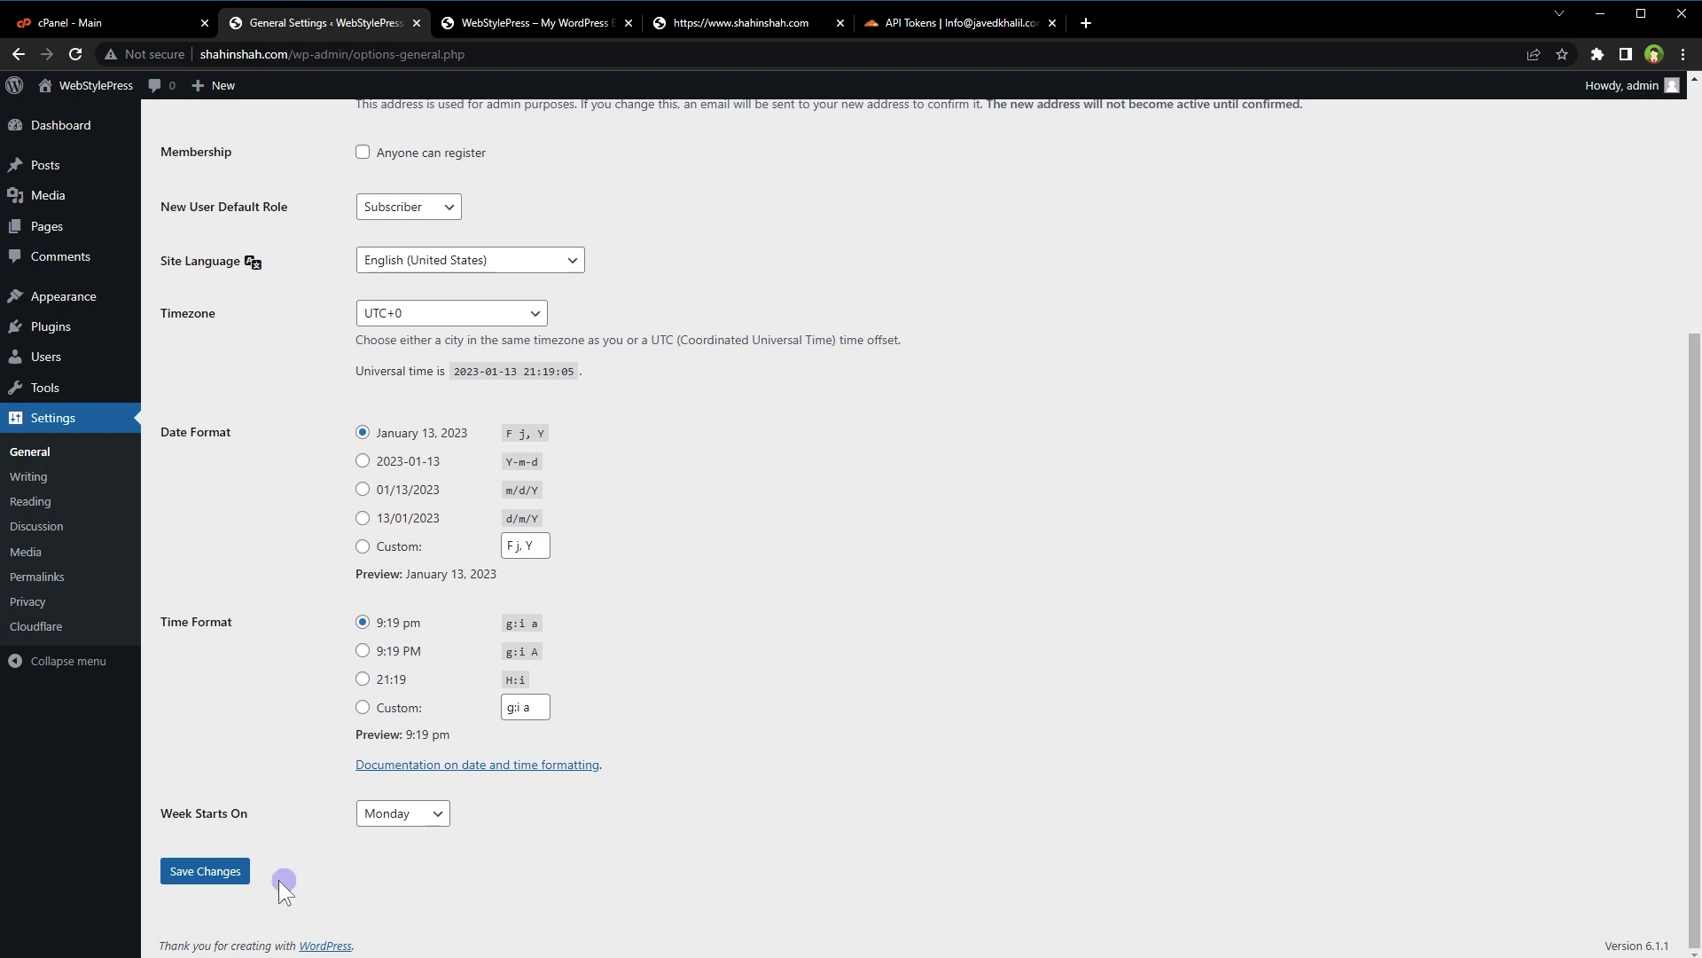
{"action": "left_click", "coordinate": [207, 875]}
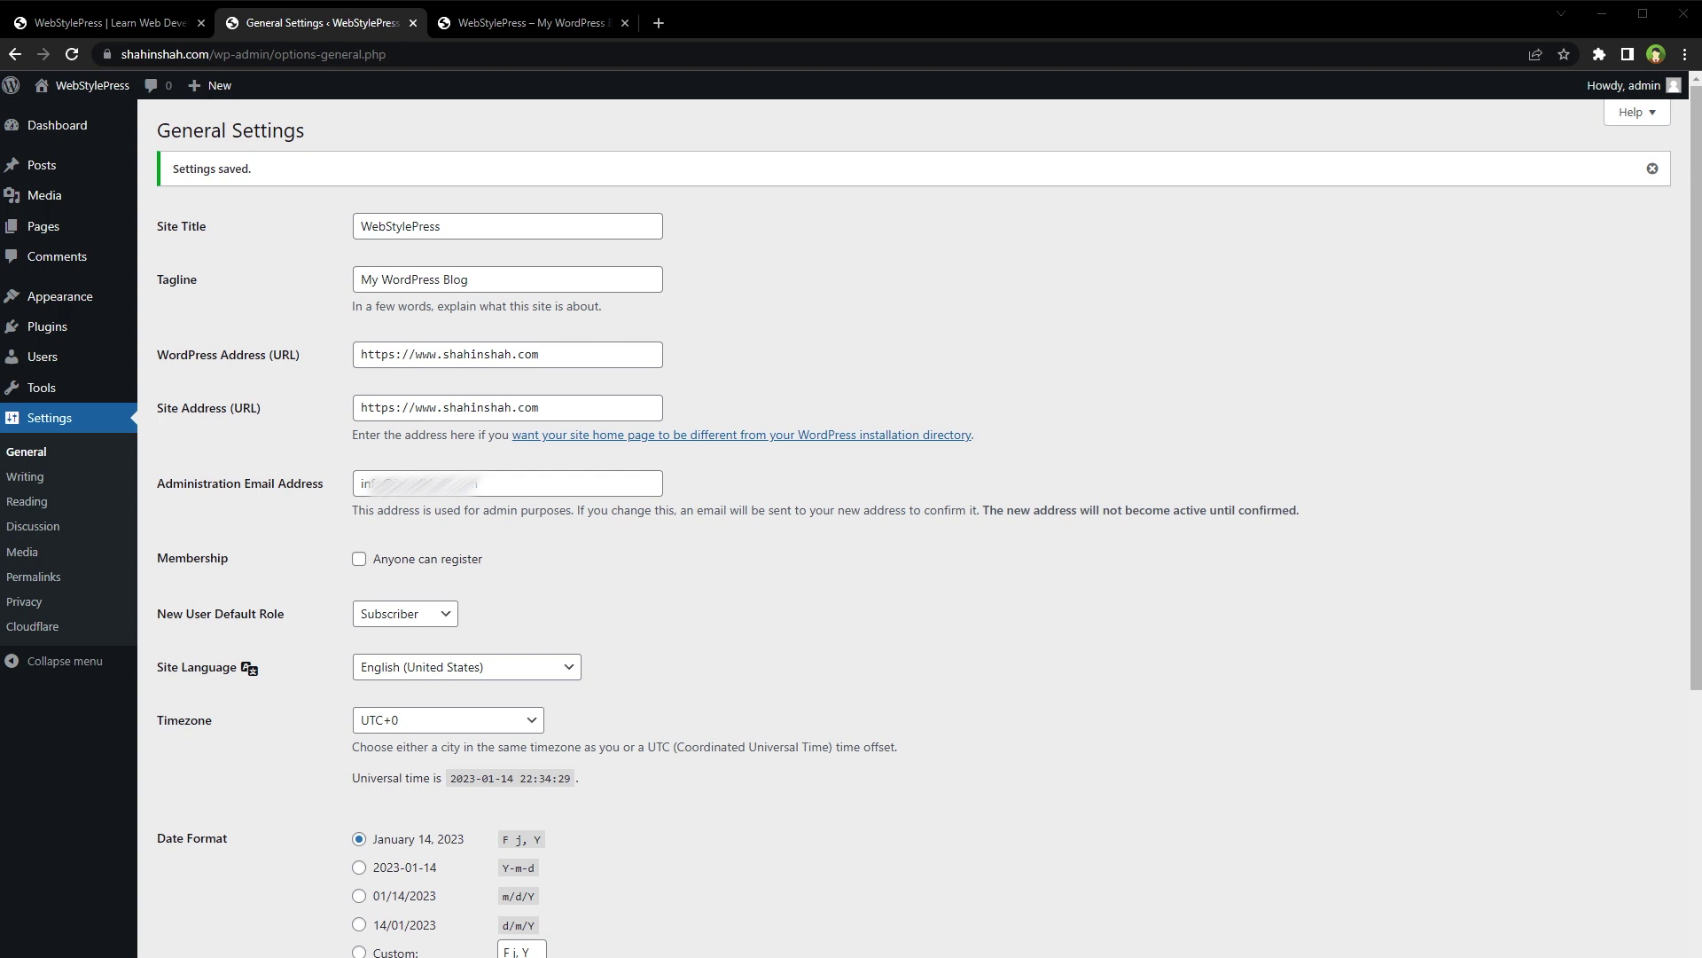
- Switch to the shahinshah.com blog tab and reload its homepage
{"action": "left_click", "coordinate": [102, 51]}
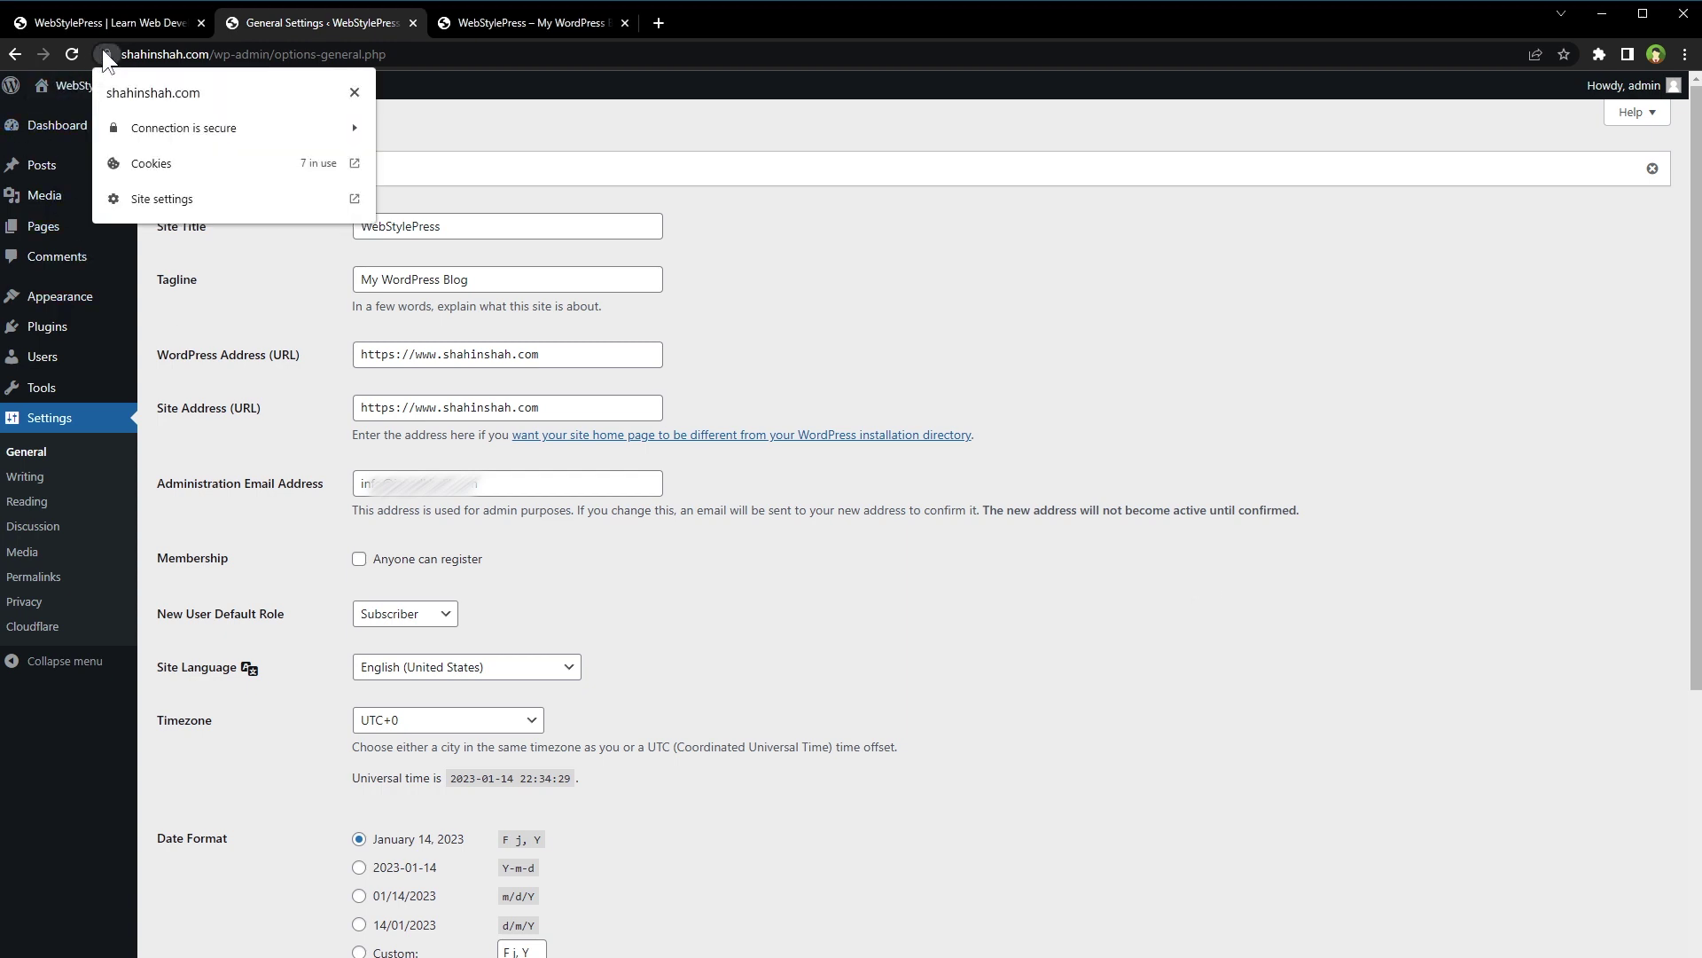
{"action": "left_click", "coordinate": [883, 256]}
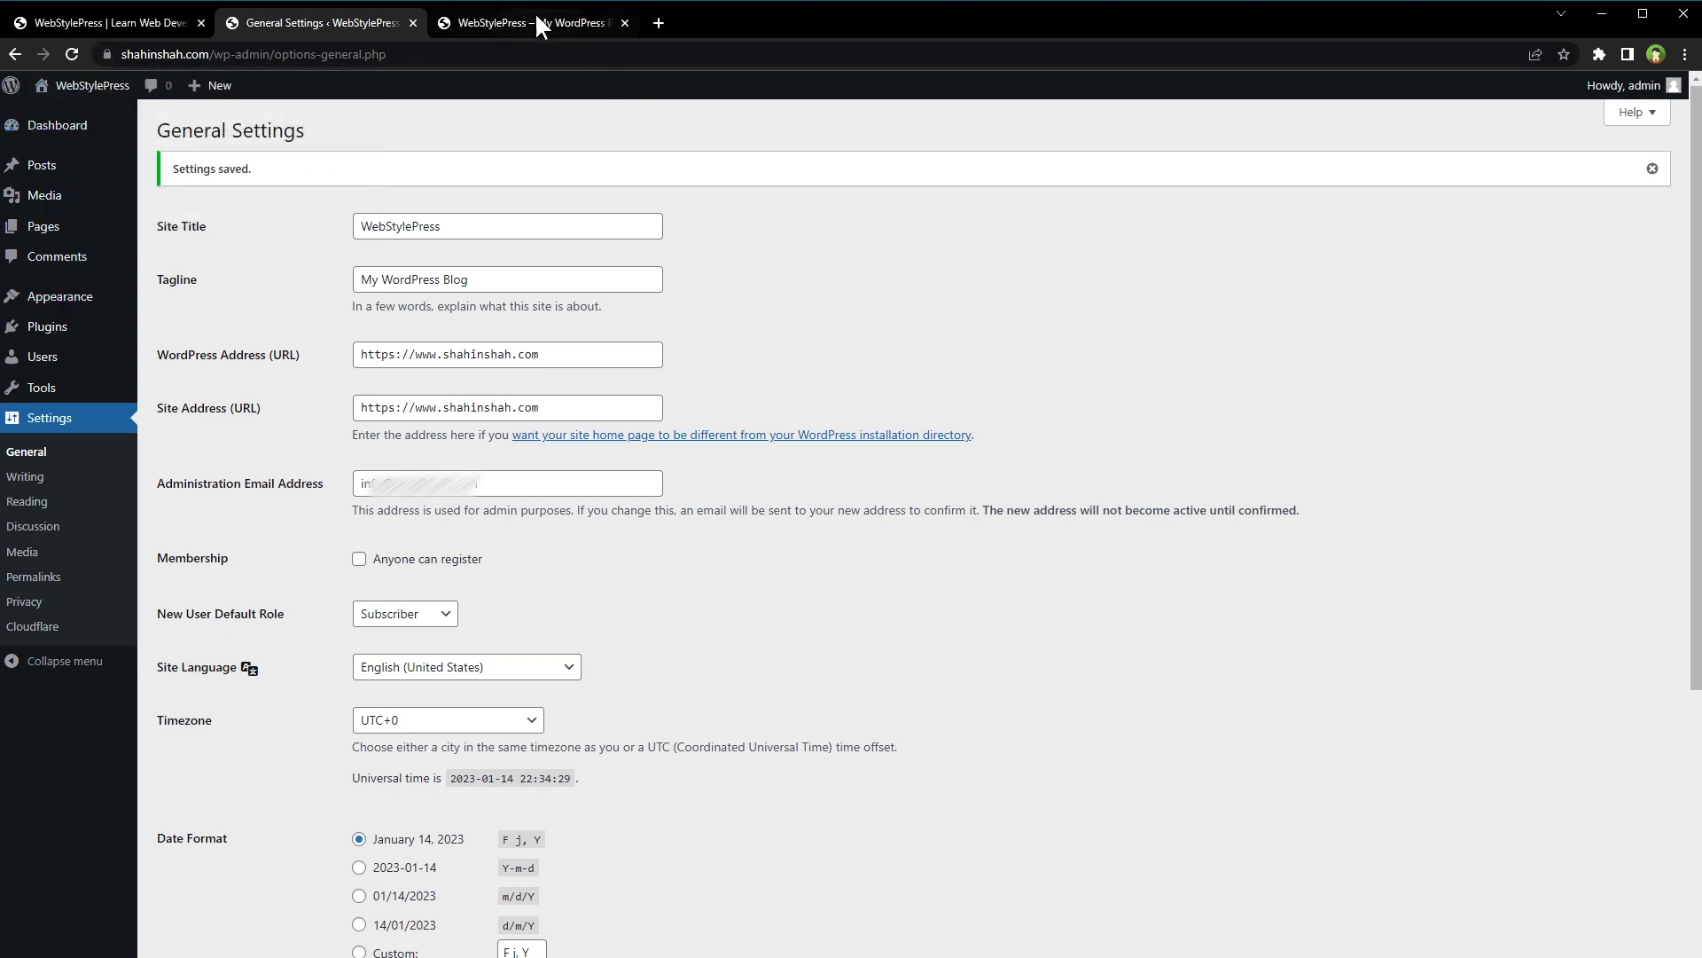
{"action": "left_click", "coordinate": [535, 12]}
{"action": "right_click", "coordinate": [626, 190]}
{"action": "left_click", "coordinate": [678, 241]}
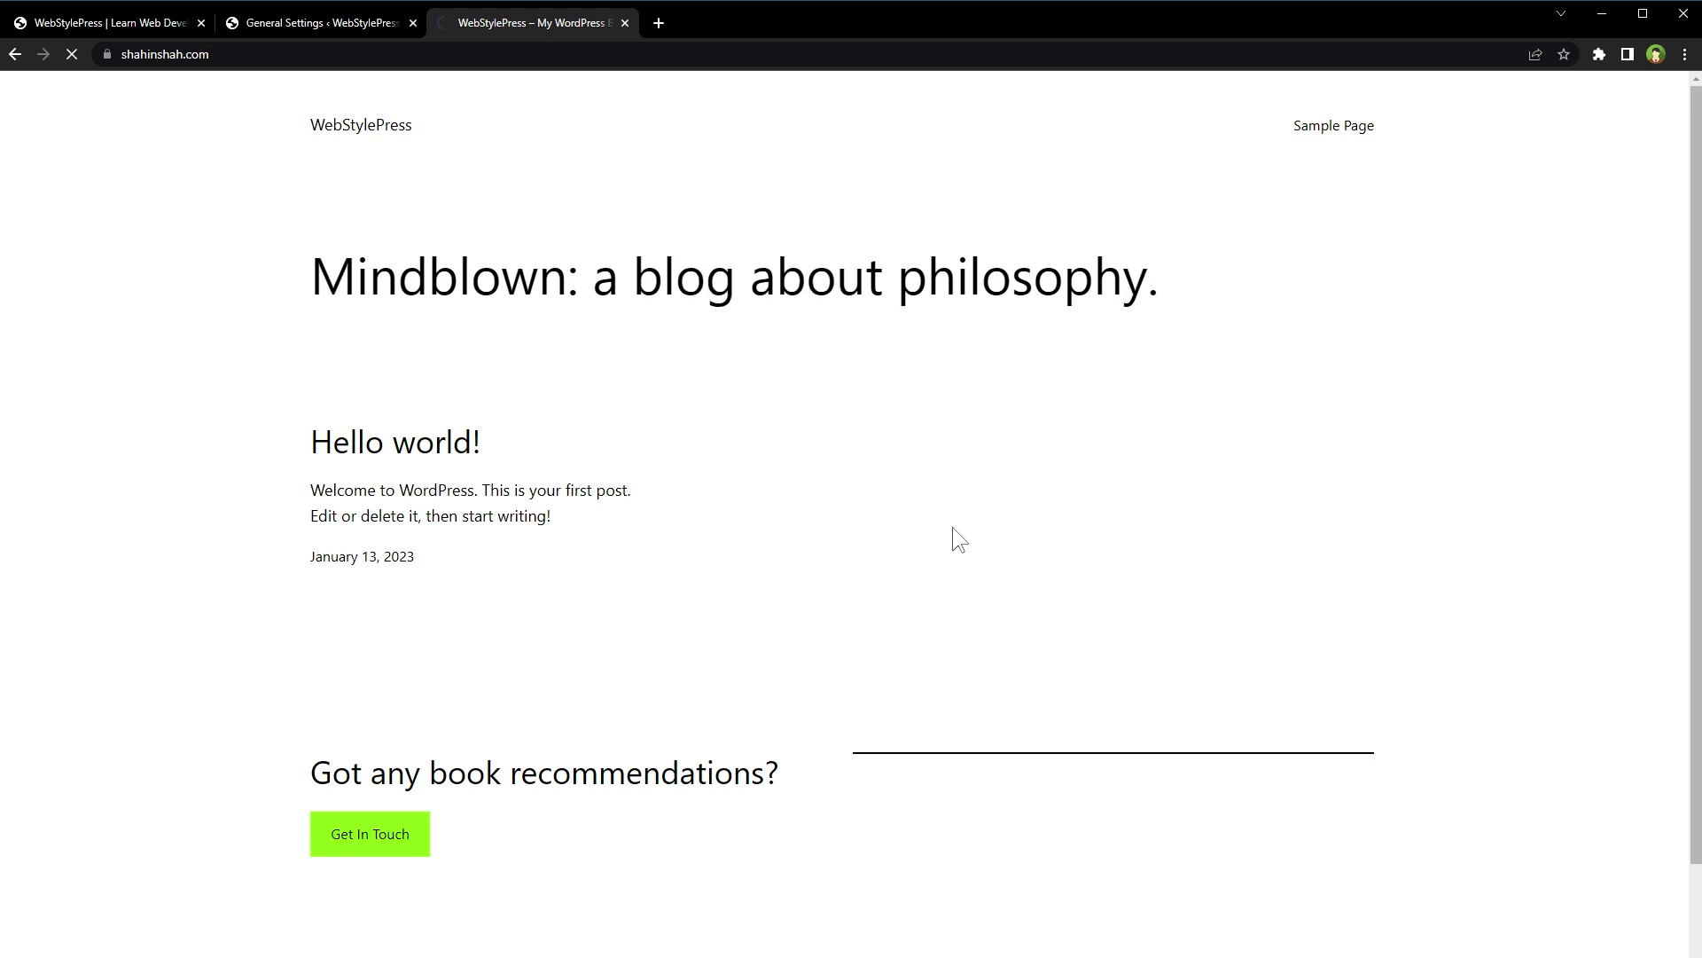
- Confirm the *.shahinshah.com certificate is valid and issued by Google Trust Services
{"action": "left_click", "coordinate": [113, 50]}
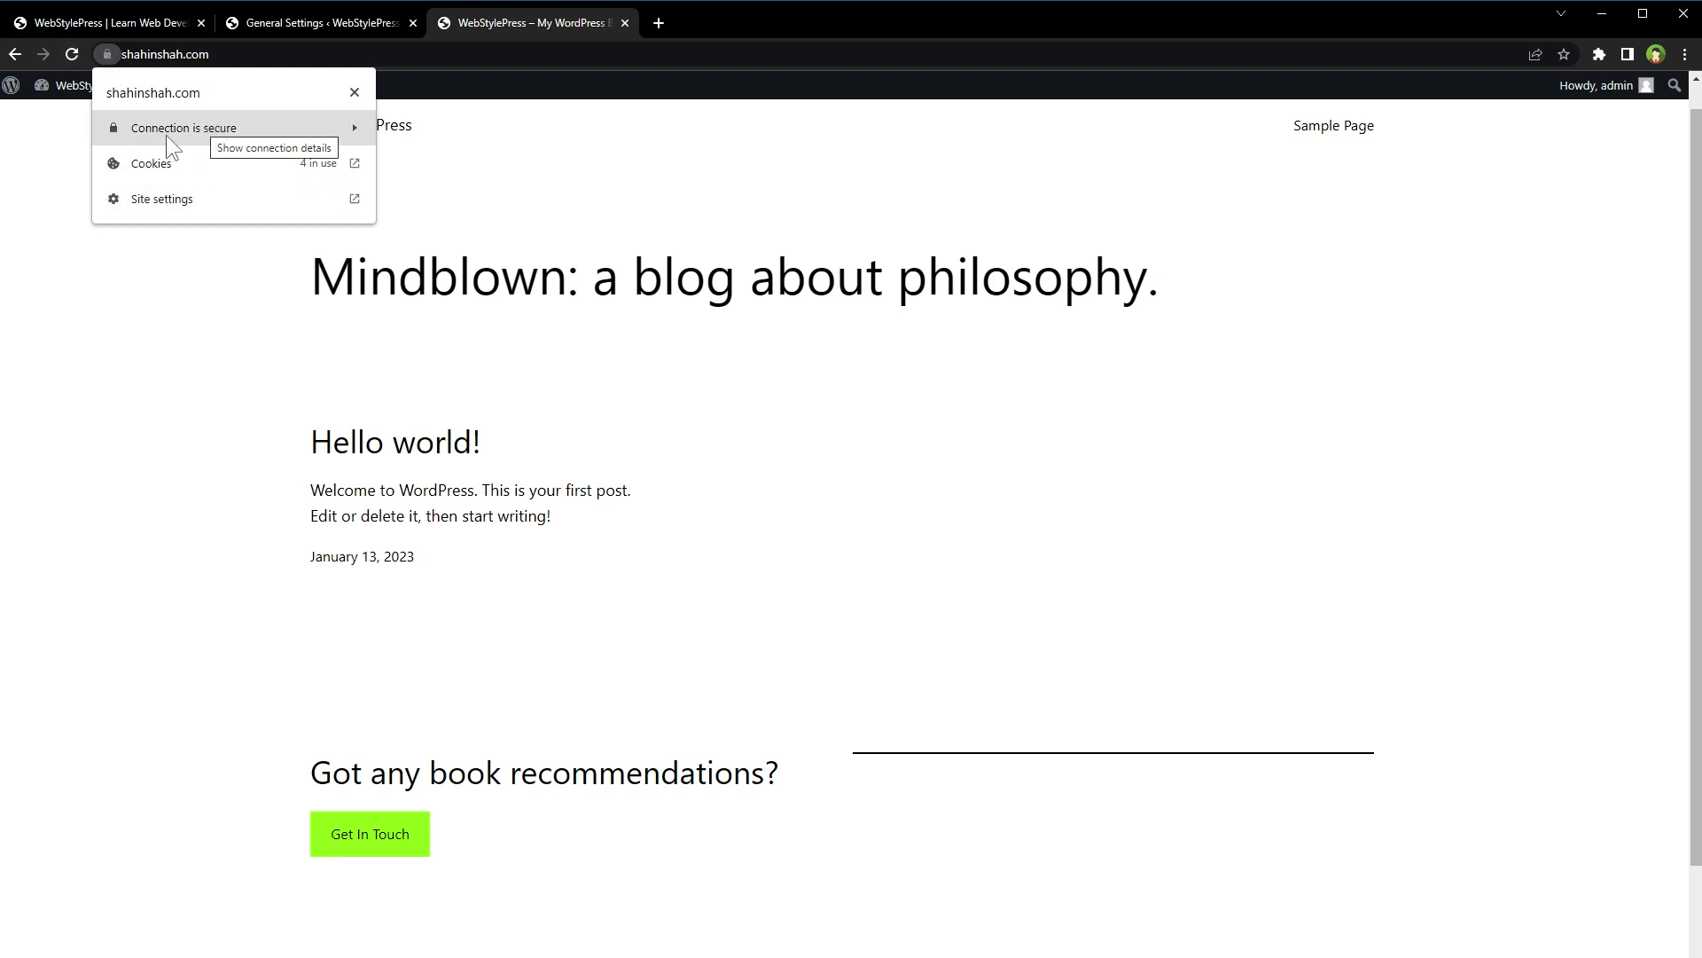
{"action": "left_click", "coordinate": [240, 128]}
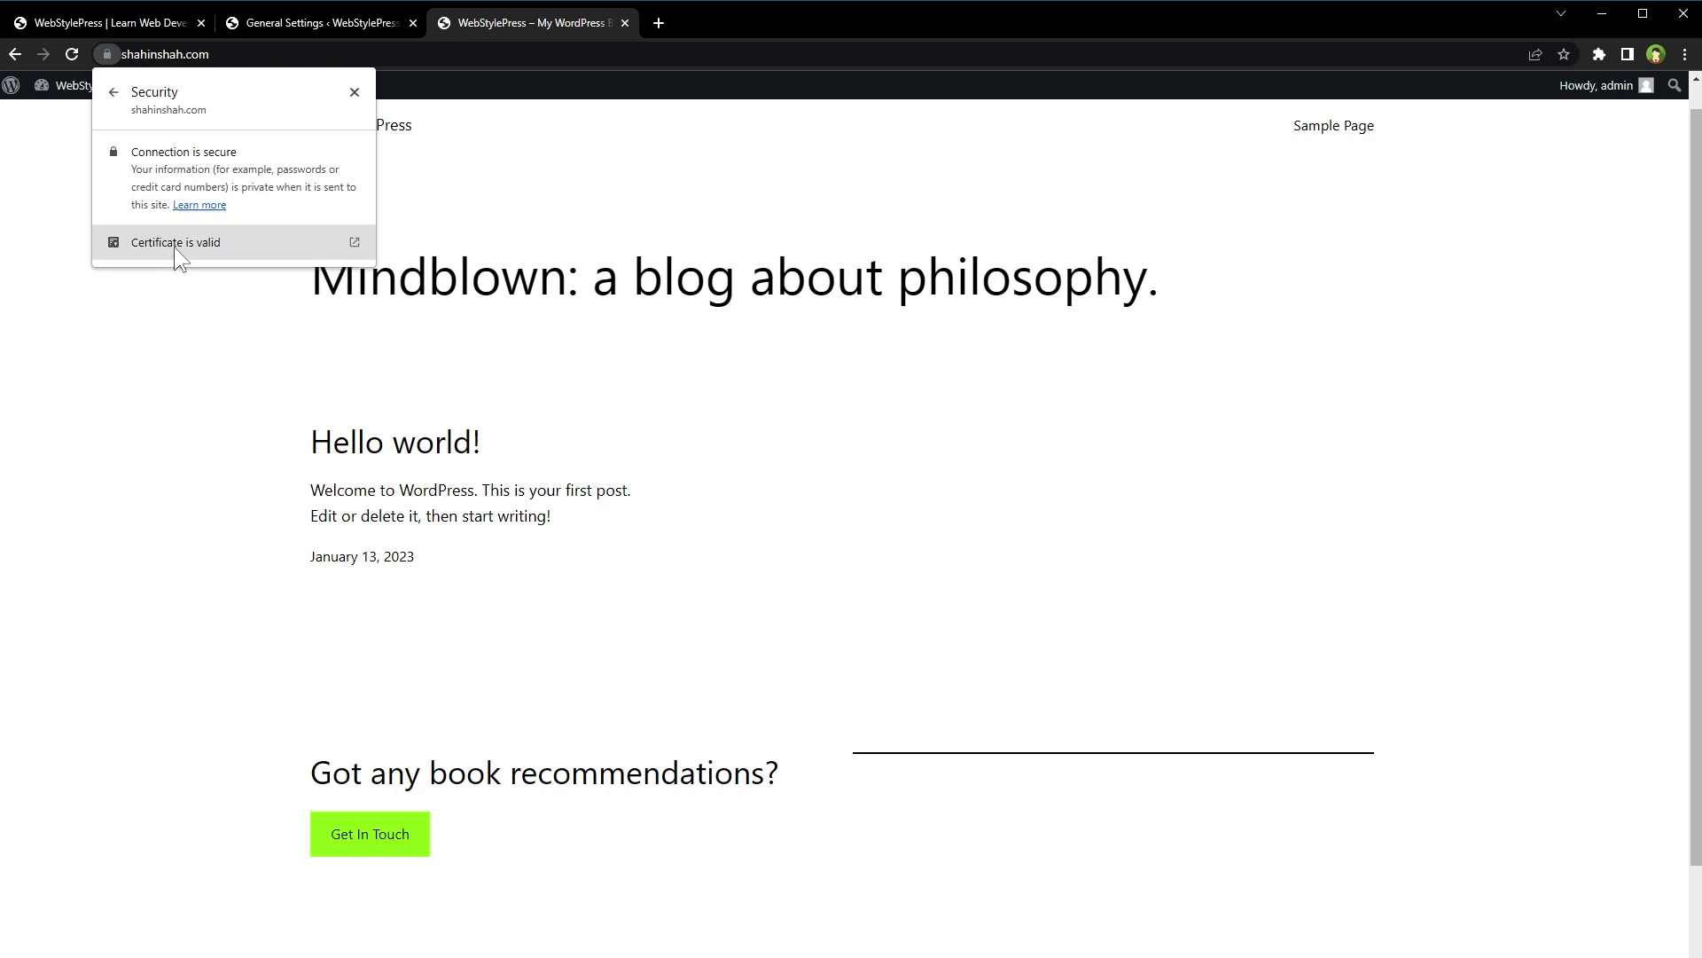
{"action": "left_click", "coordinate": [233, 243]}
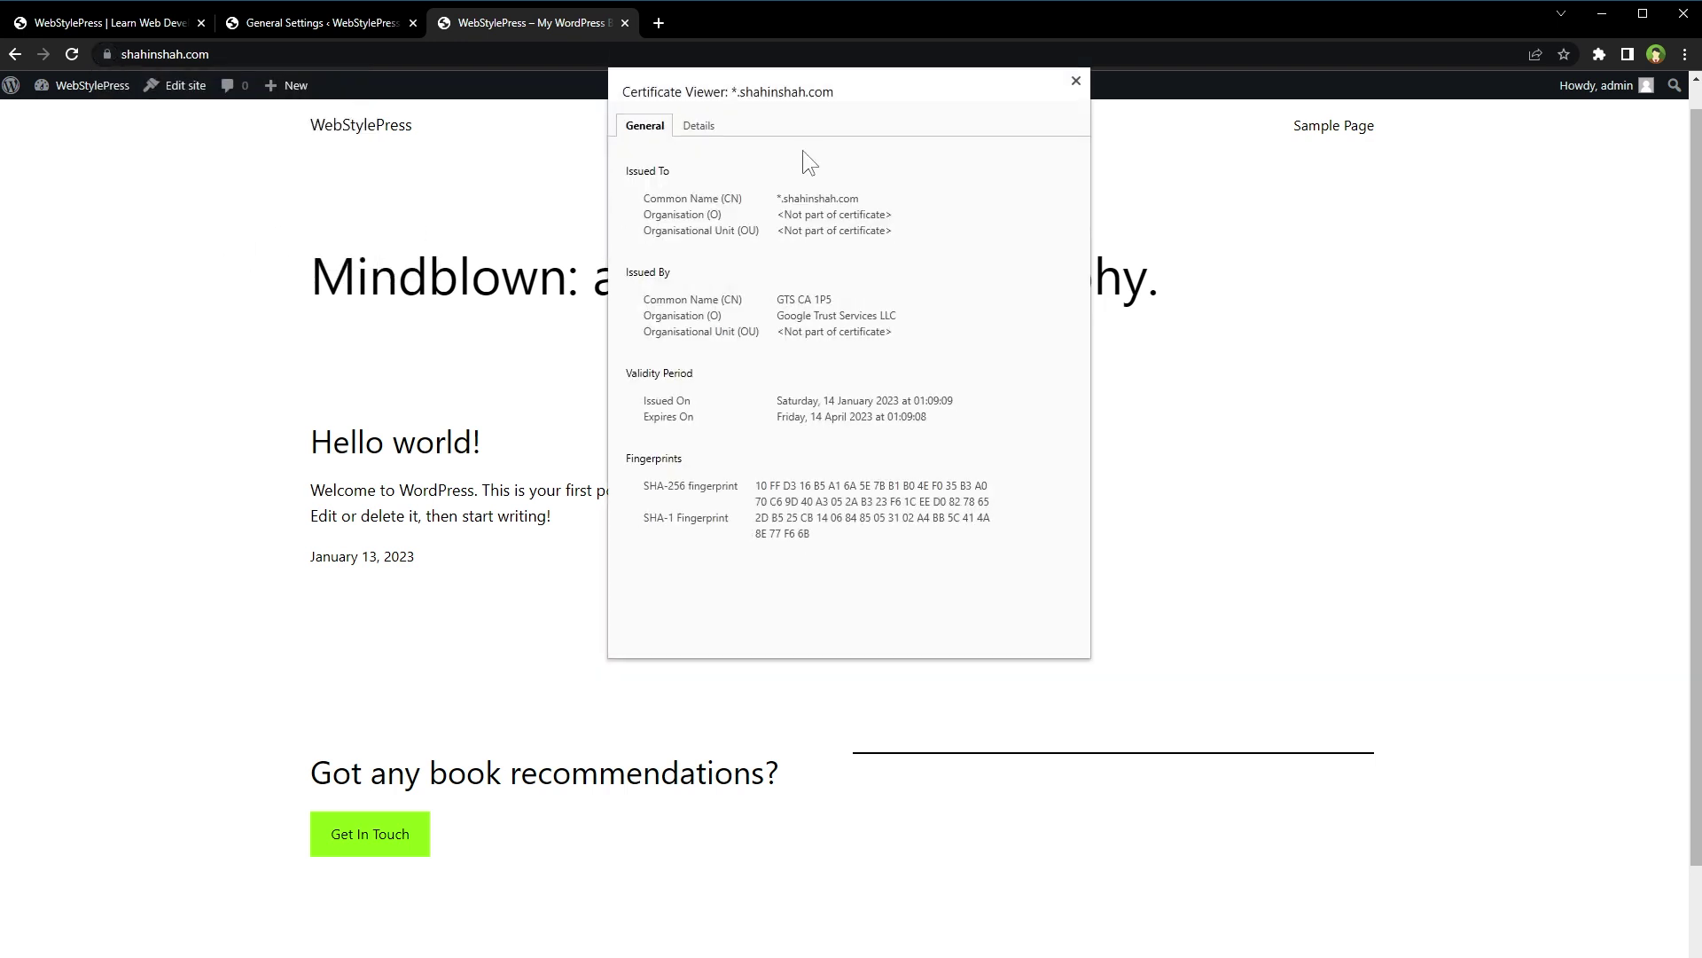
{"action": "left_click", "coordinate": [698, 127]}
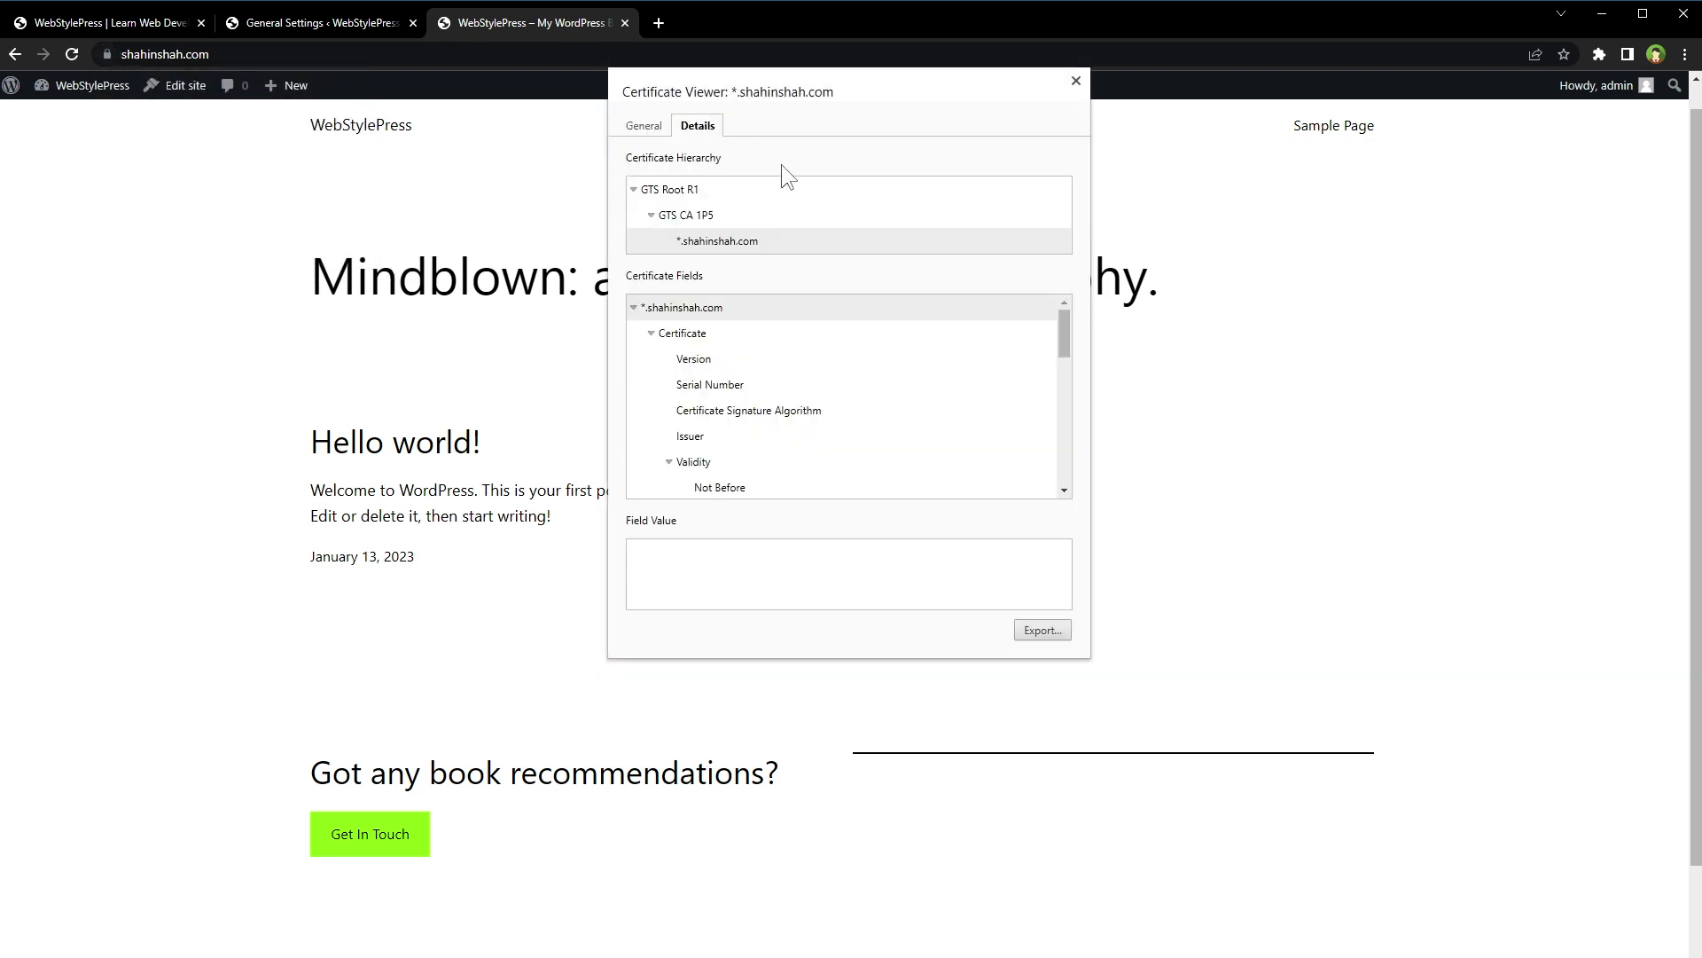
{"action": "left_click", "coordinate": [724, 440]}
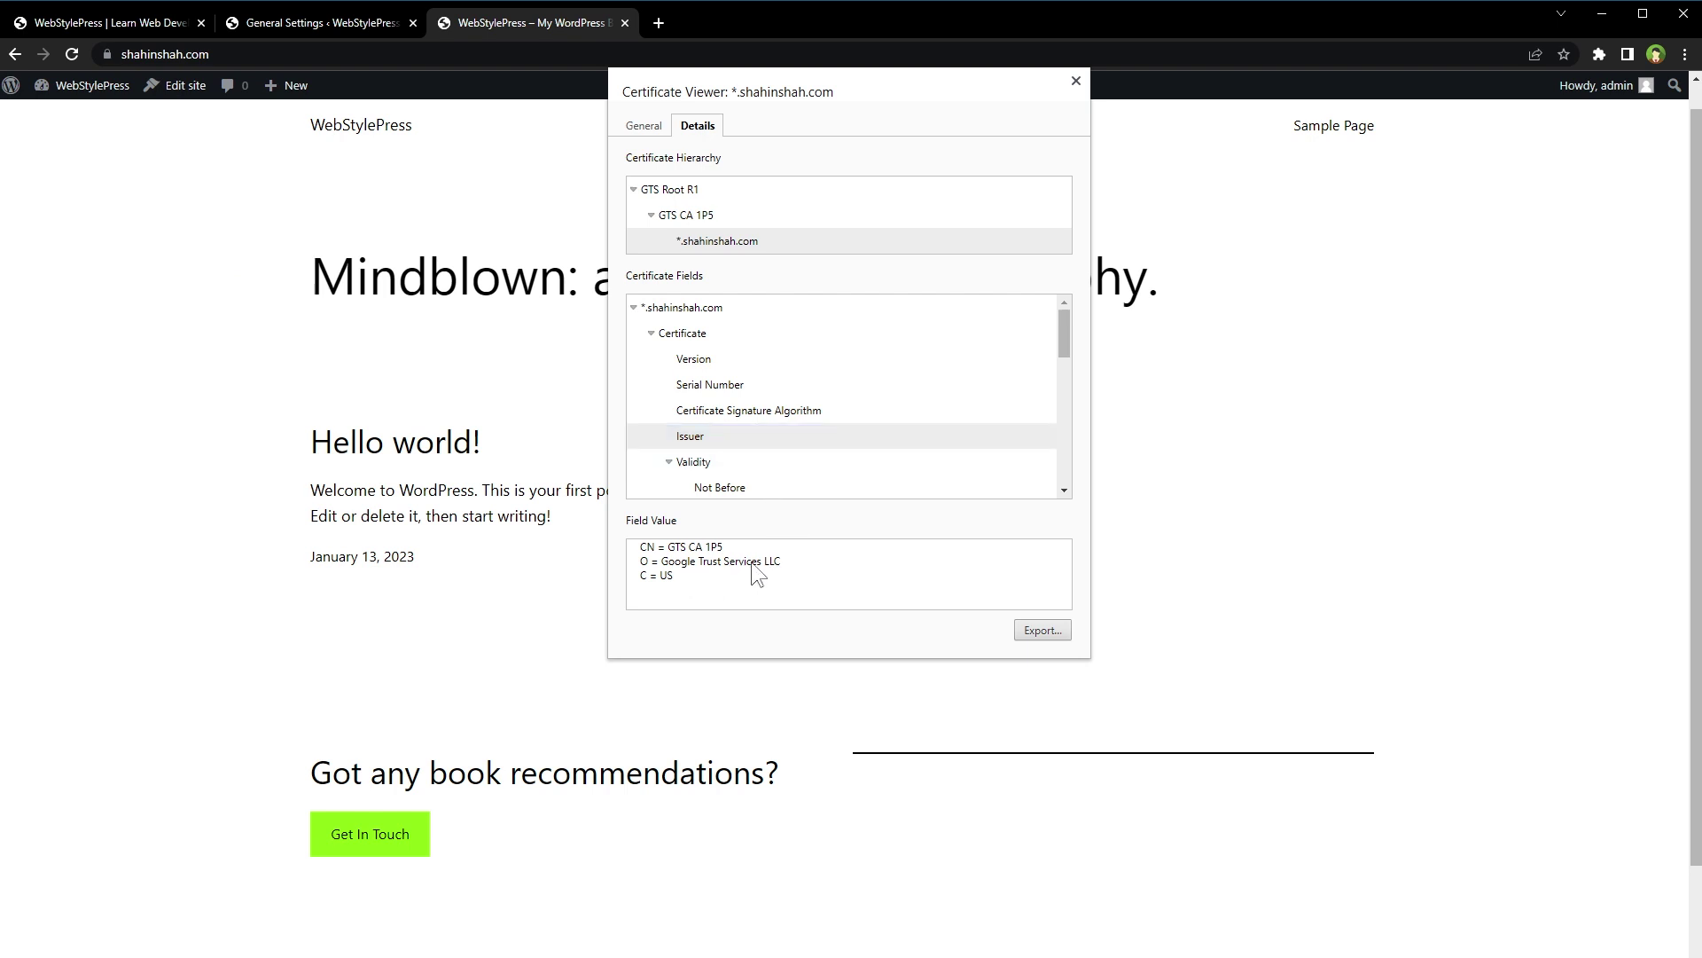
{"action": "left_click", "coordinate": [1077, 80]}
{"action": "left_click", "coordinate": [95, 24]}
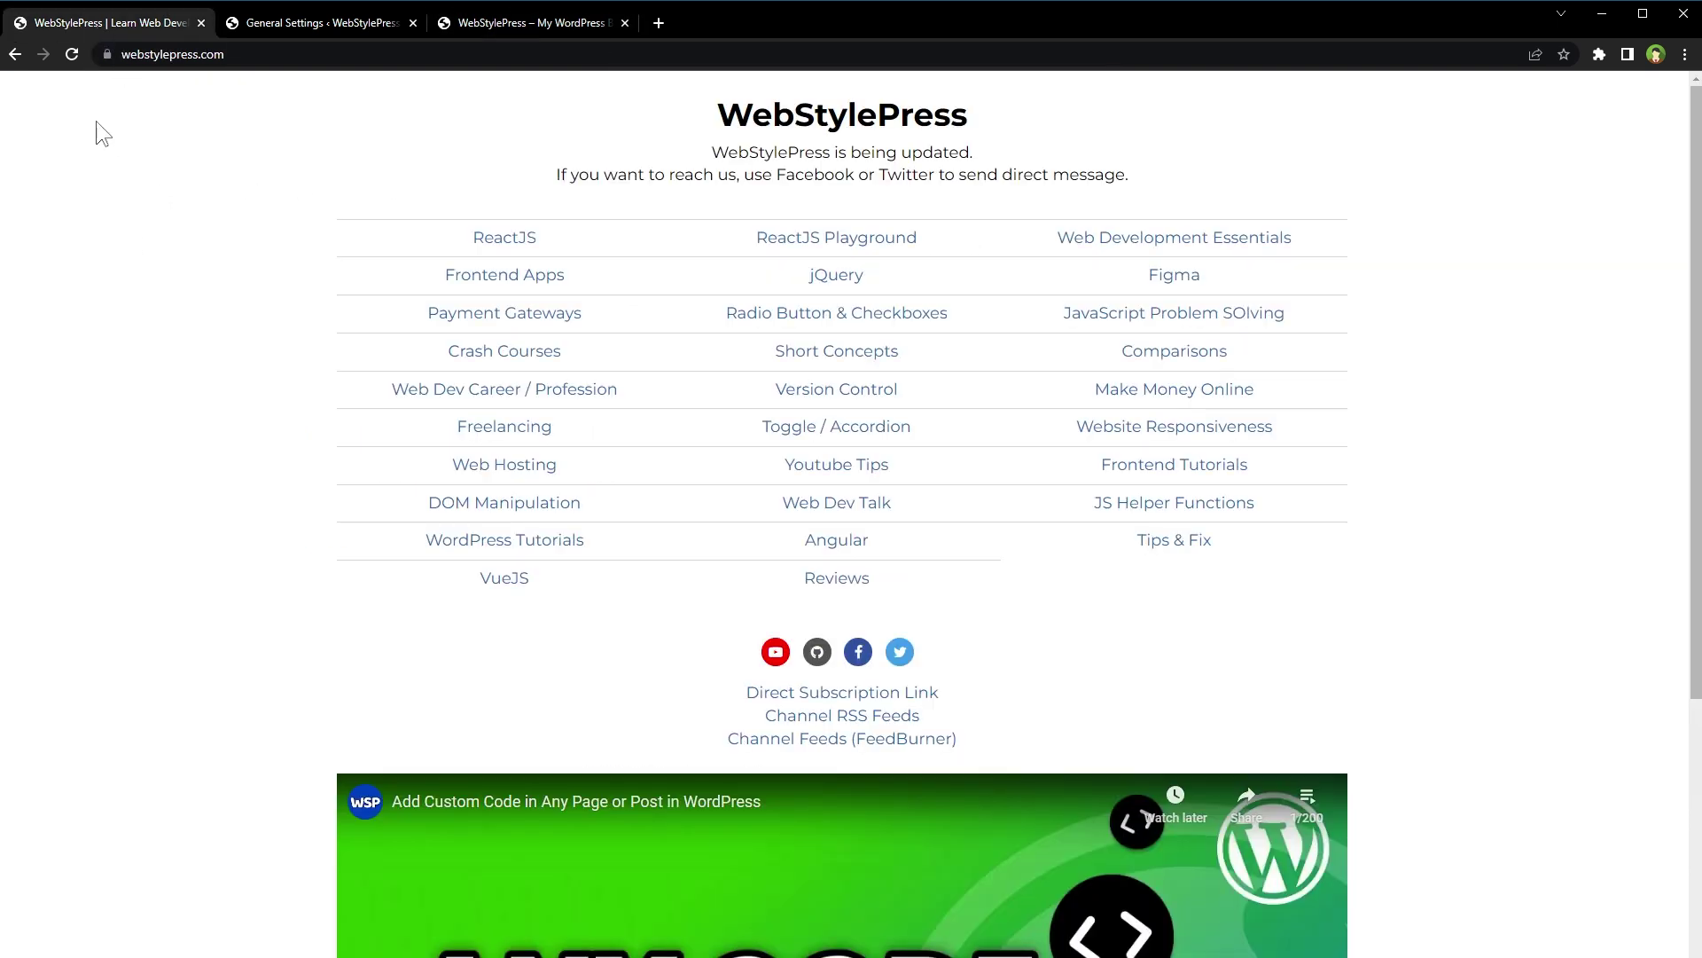
- Open webstylepress.com's certificate details and confirm Let's Encrypt as the issuer
{"action": "left_click", "coordinate": [106, 54]}
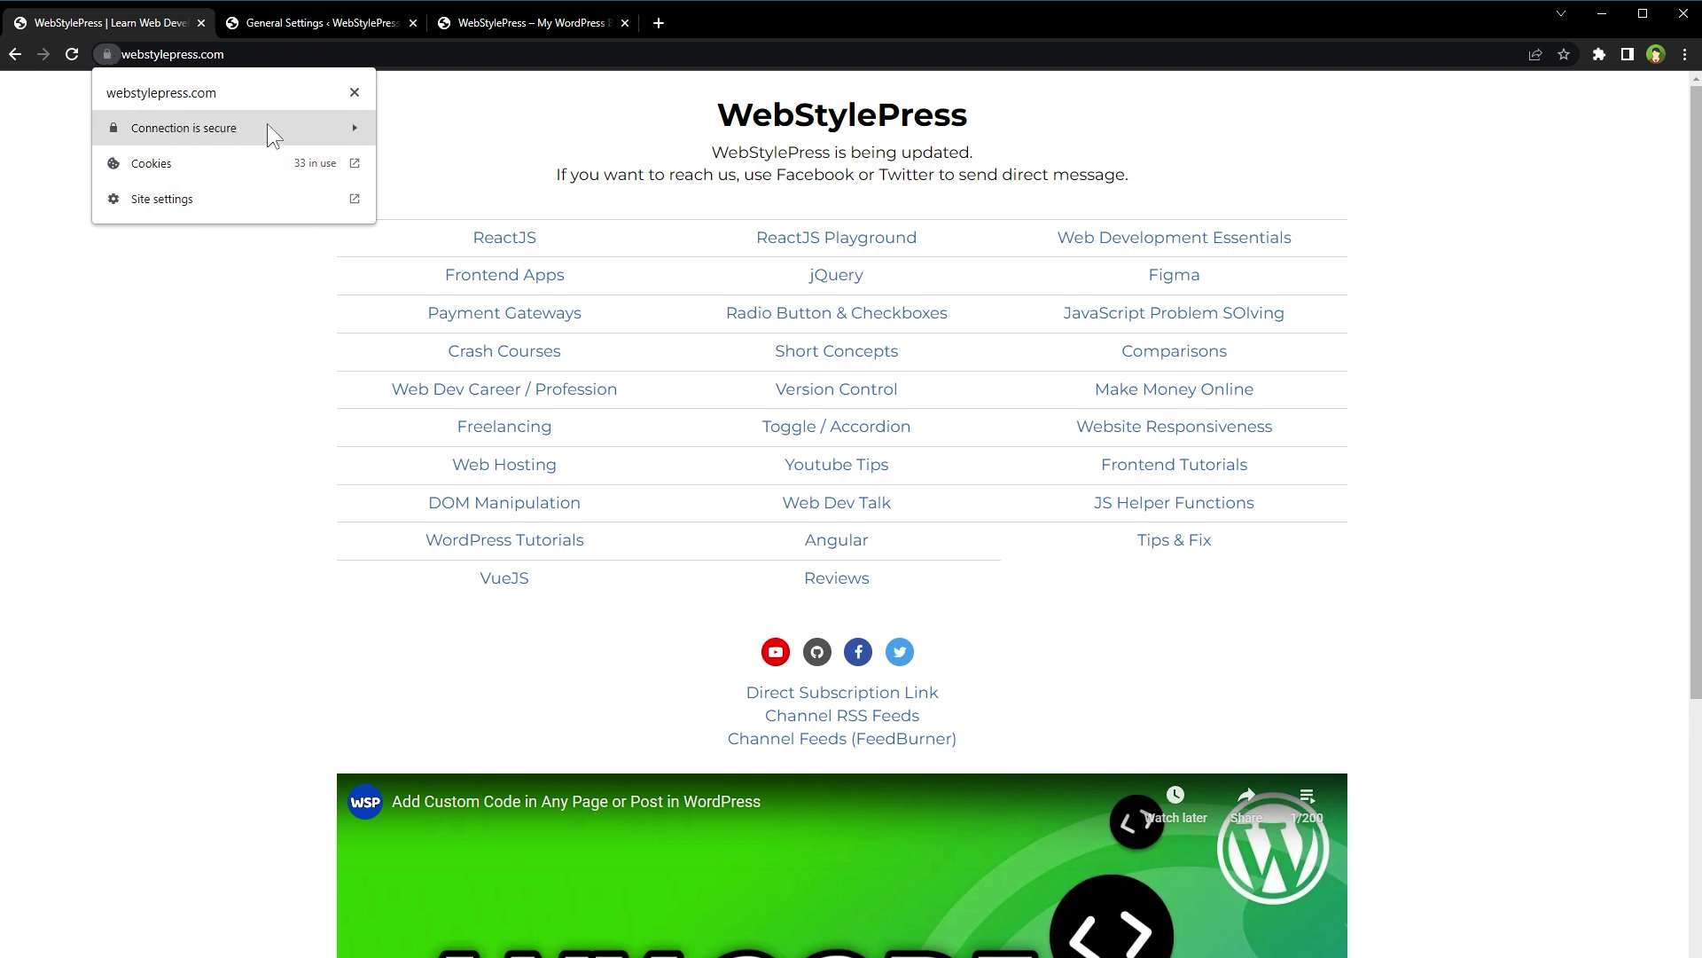
{"action": "left_click", "coordinate": [178, 129]}
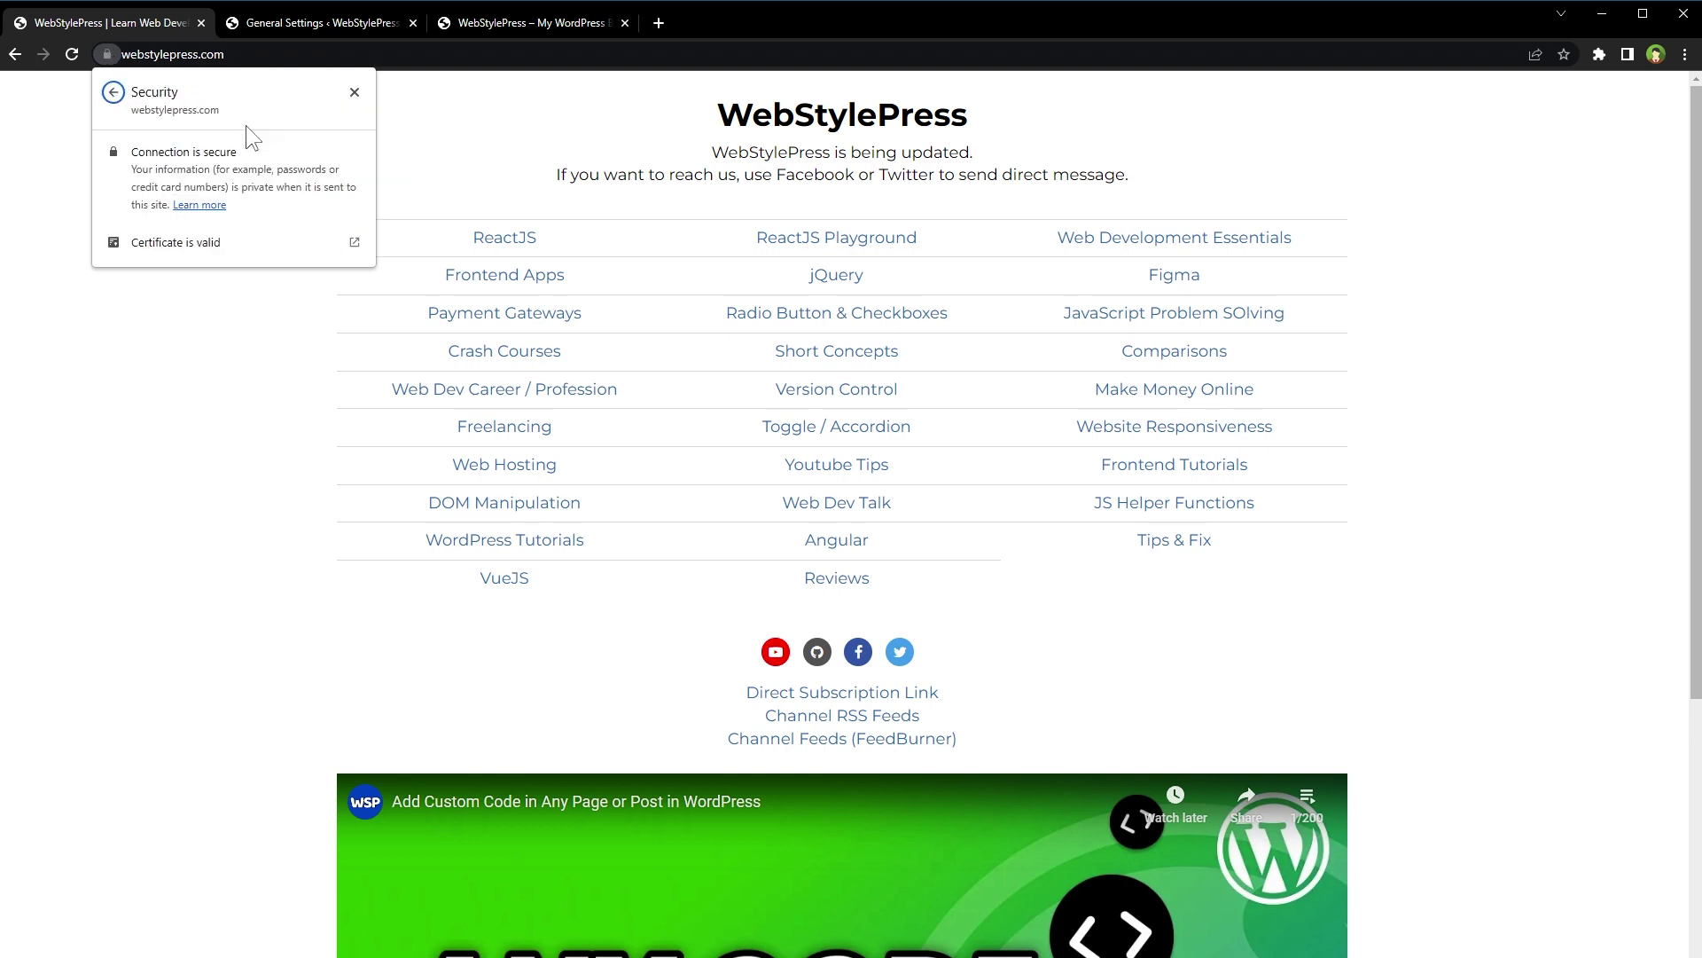
{"action": "left_click", "coordinate": [245, 250]}
{"action": "left_click", "coordinate": [698, 125]}
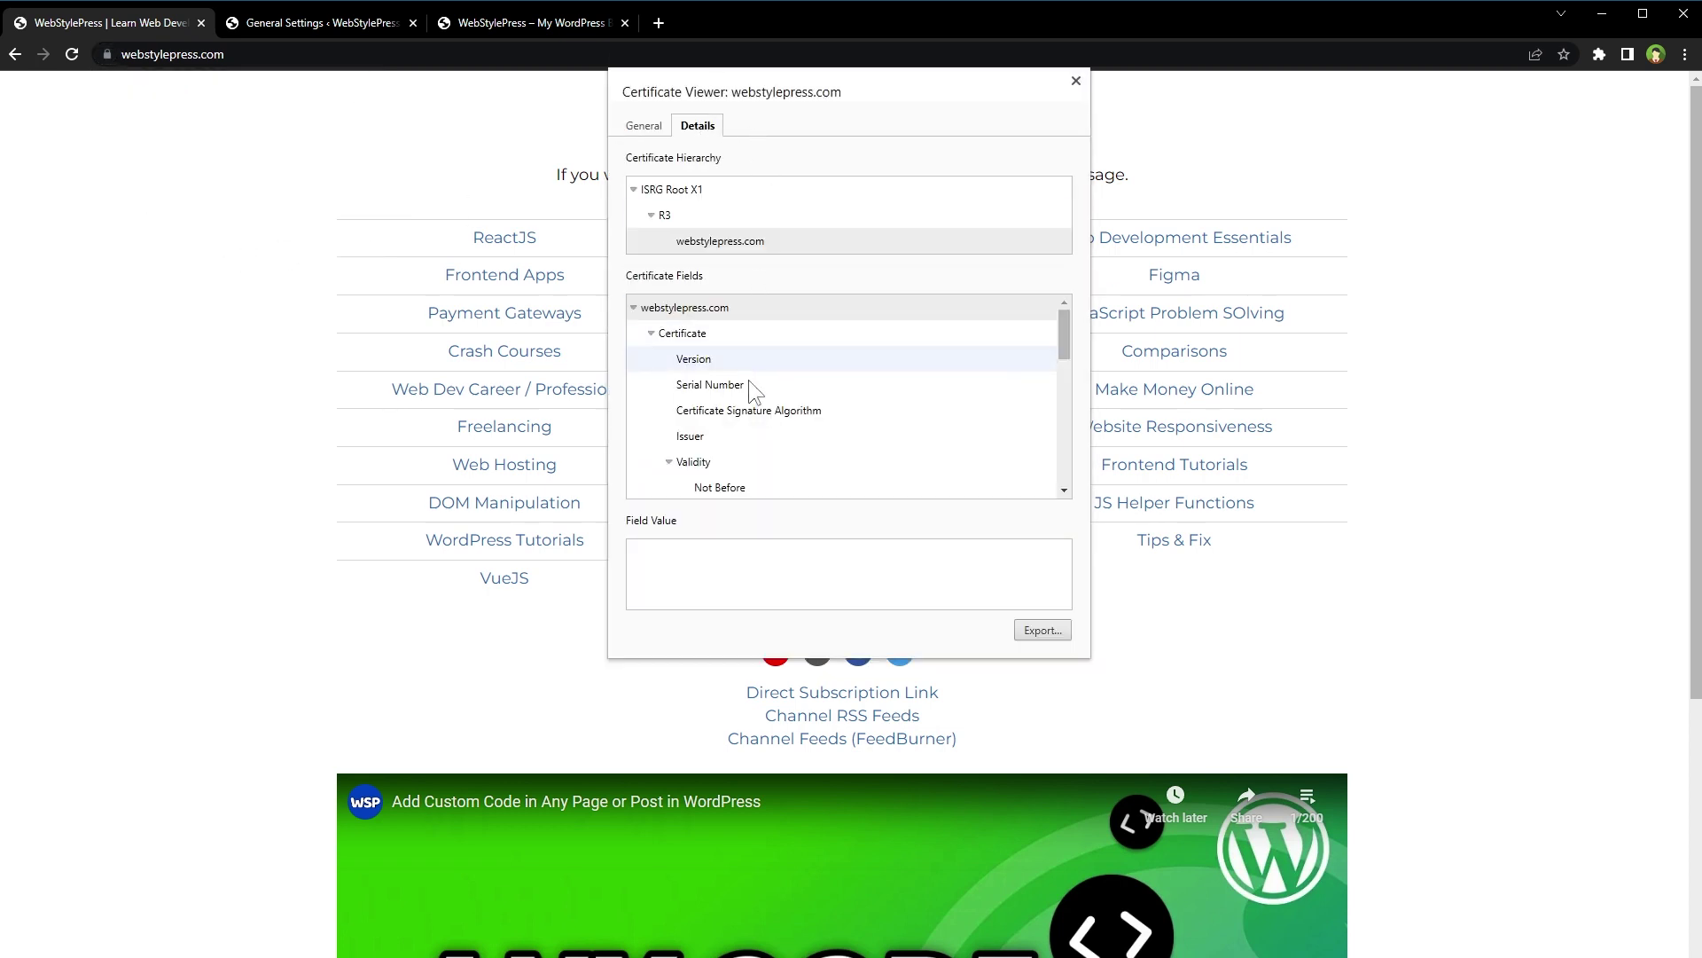
{"action": "left_click", "coordinate": [723, 434]}
{"action": "left_click", "coordinate": [672, 565]}
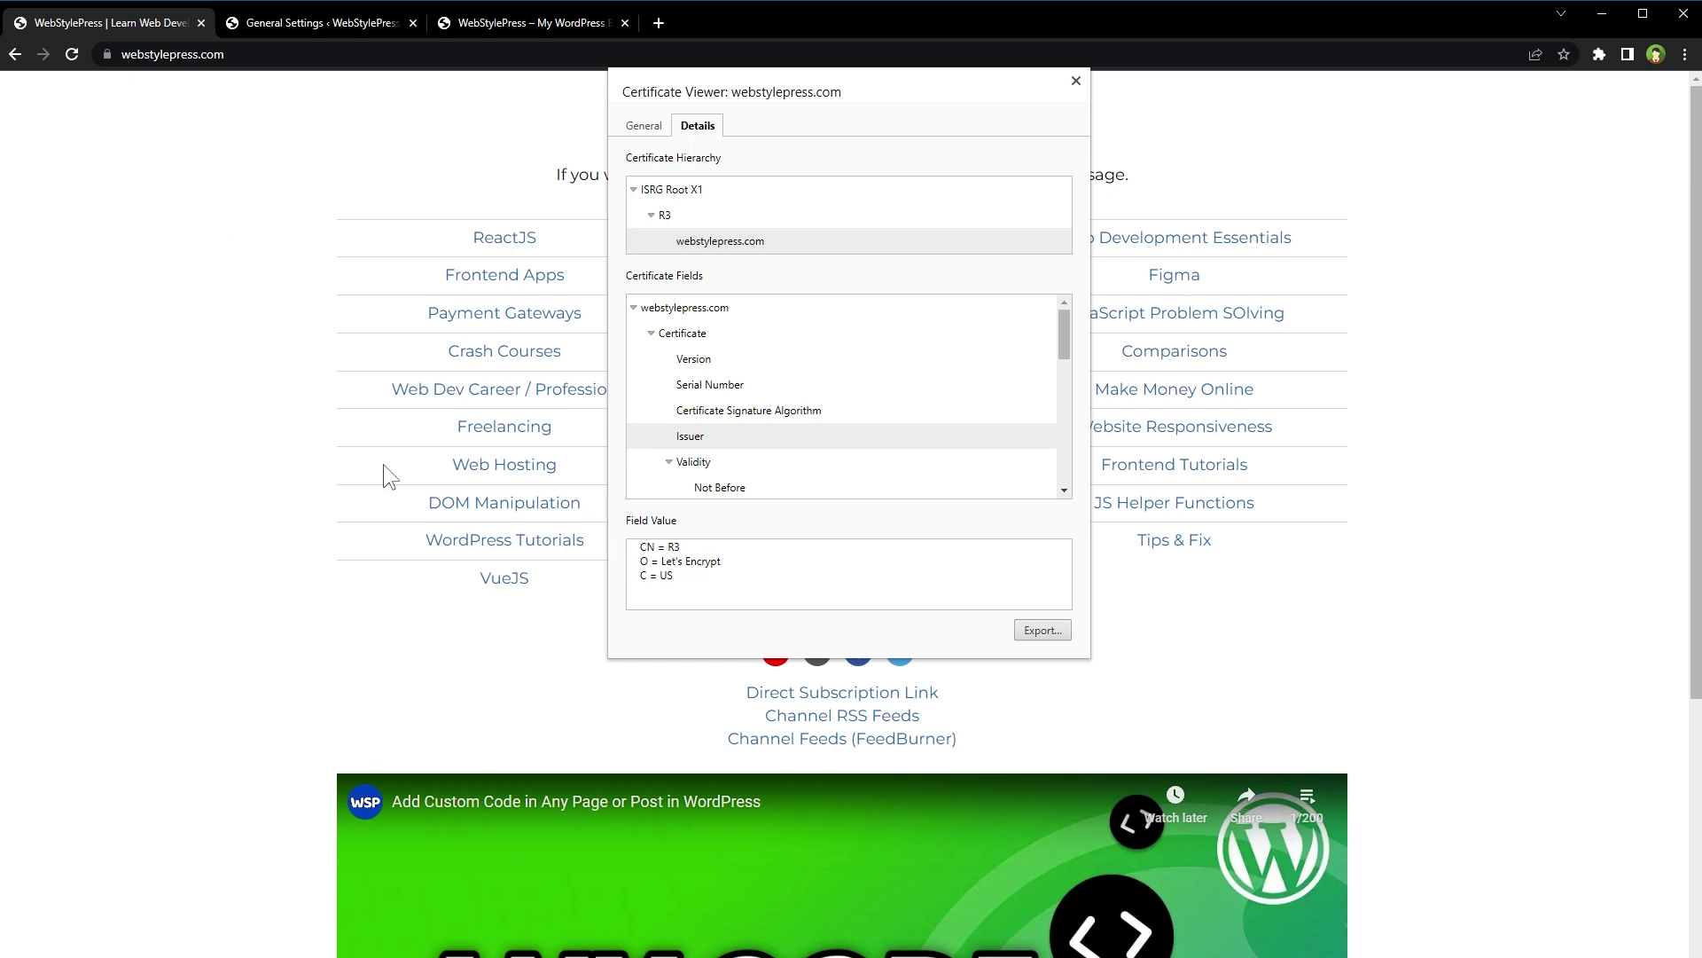
- Close the certificate viewer and go back to the shahinshah.com blog tab
{"action": "left_click", "coordinate": [1077, 82]}
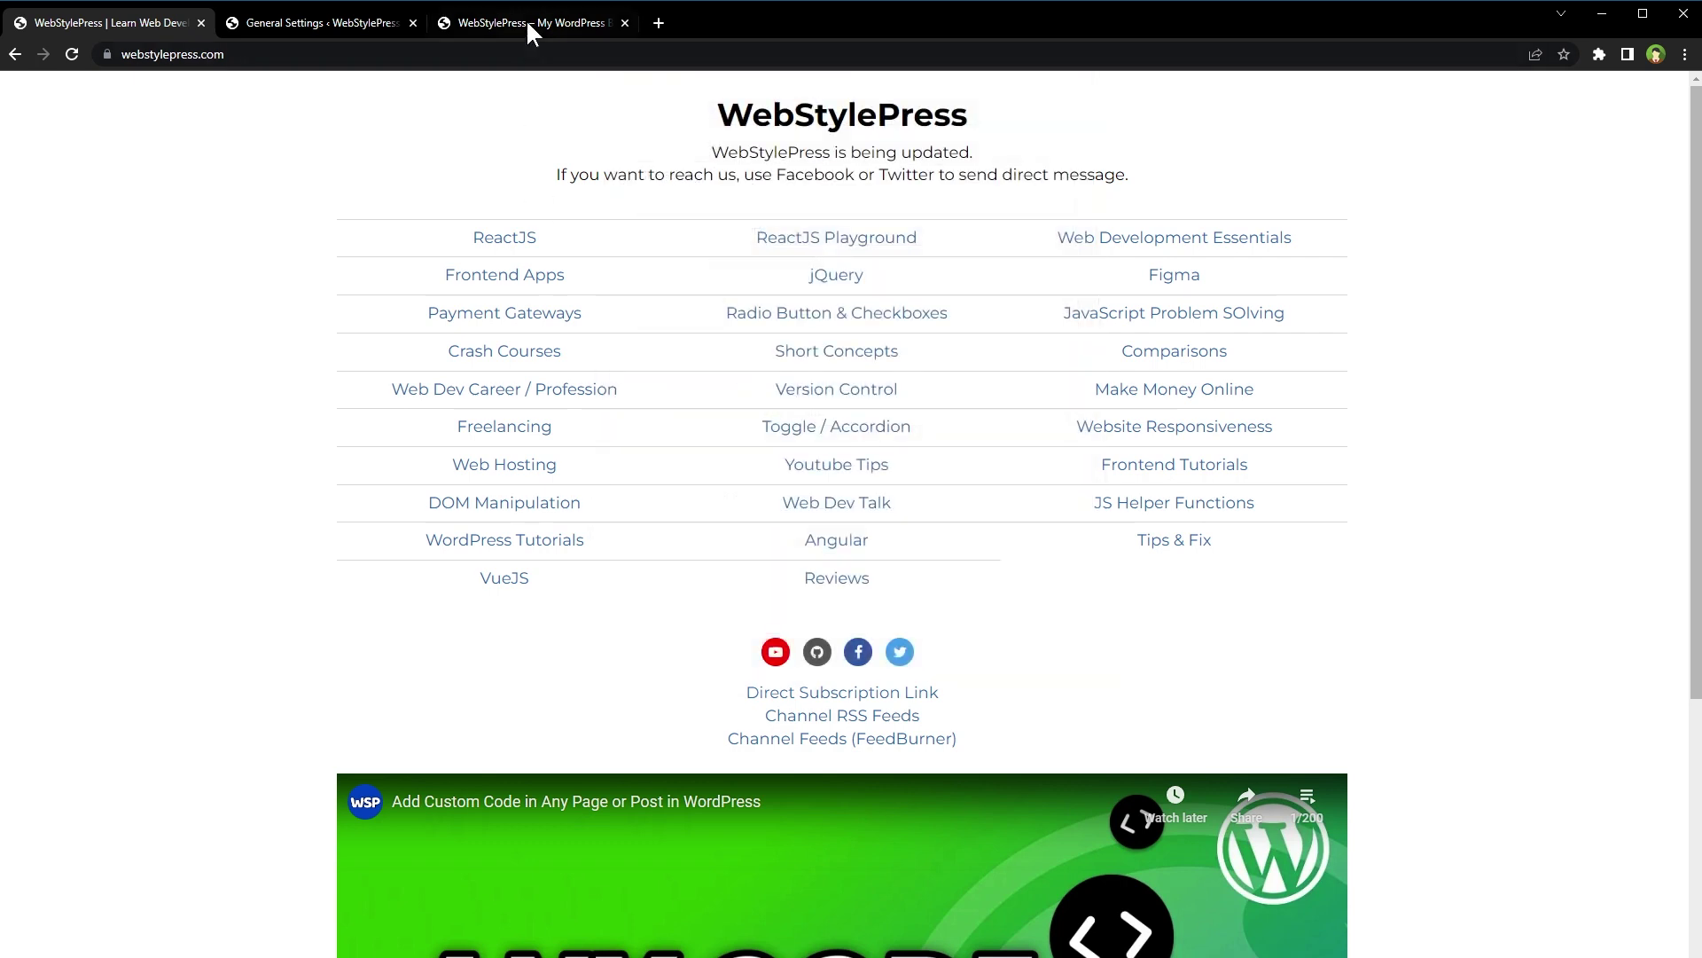
{"action": "left_click", "coordinate": [524, 22]}
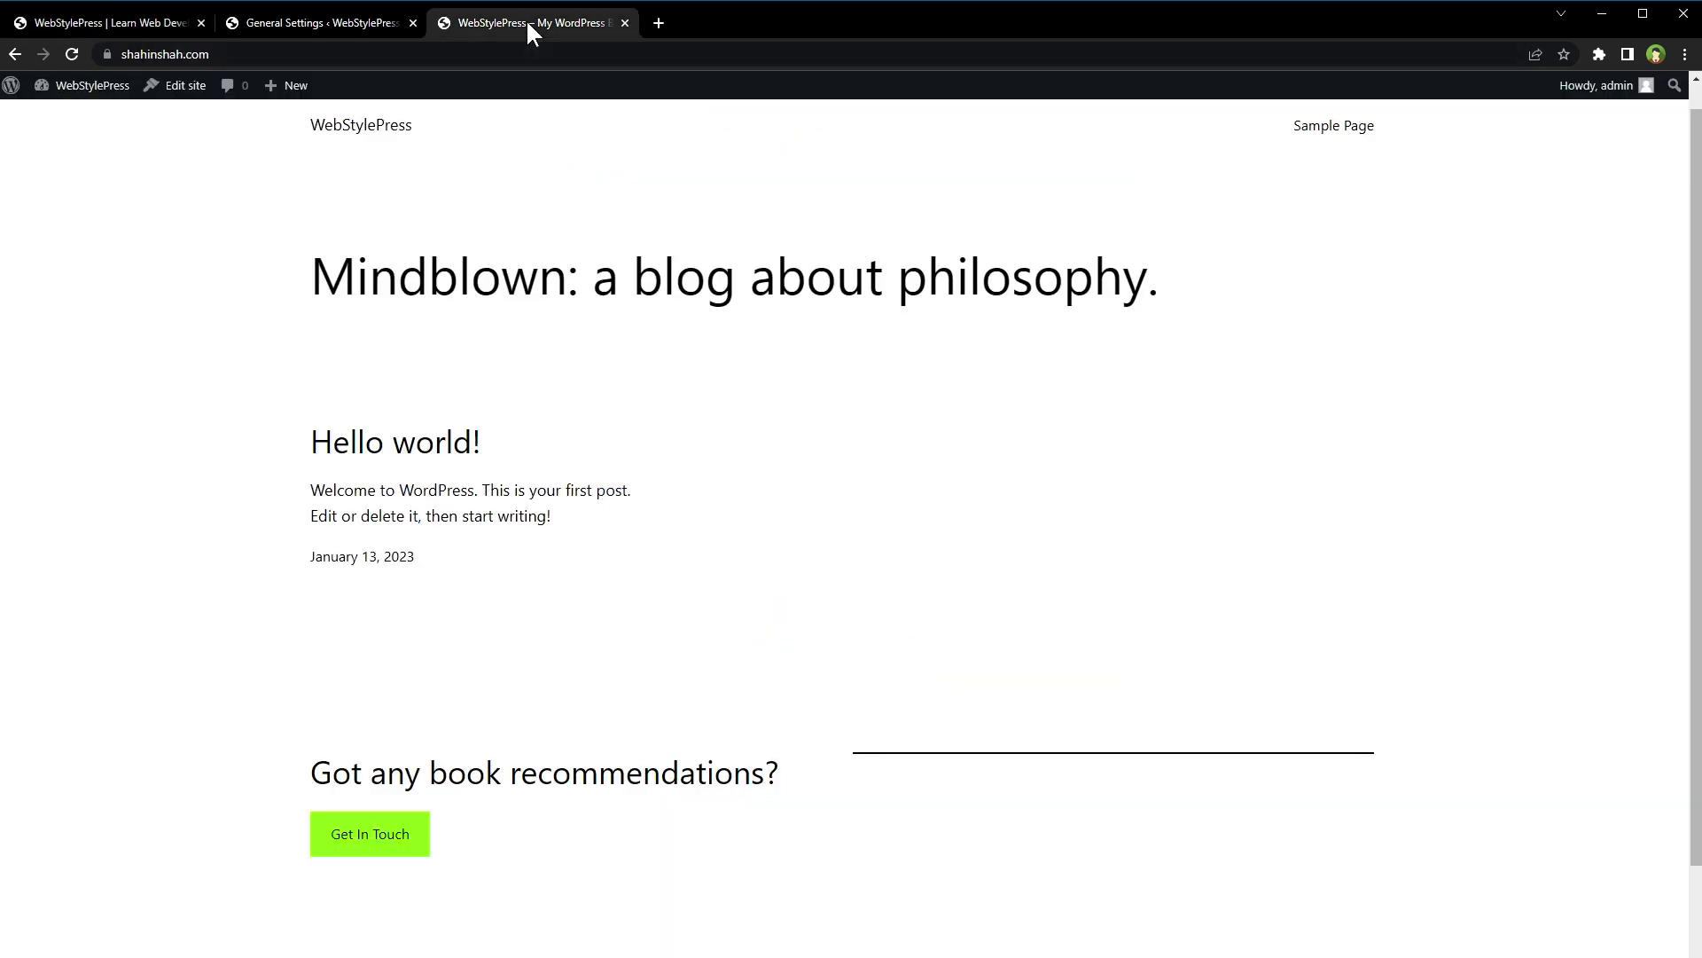